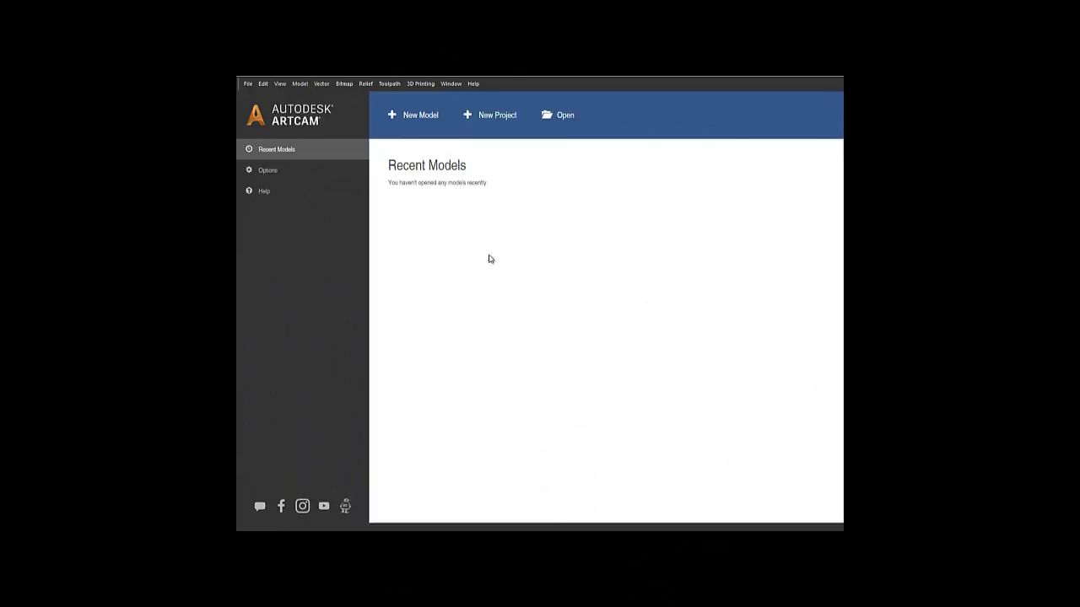
Step: Start a new empty model and import a 3D model into the Assembly, locating 1.stl
left_click(406, 118)
left_click(497, 120)
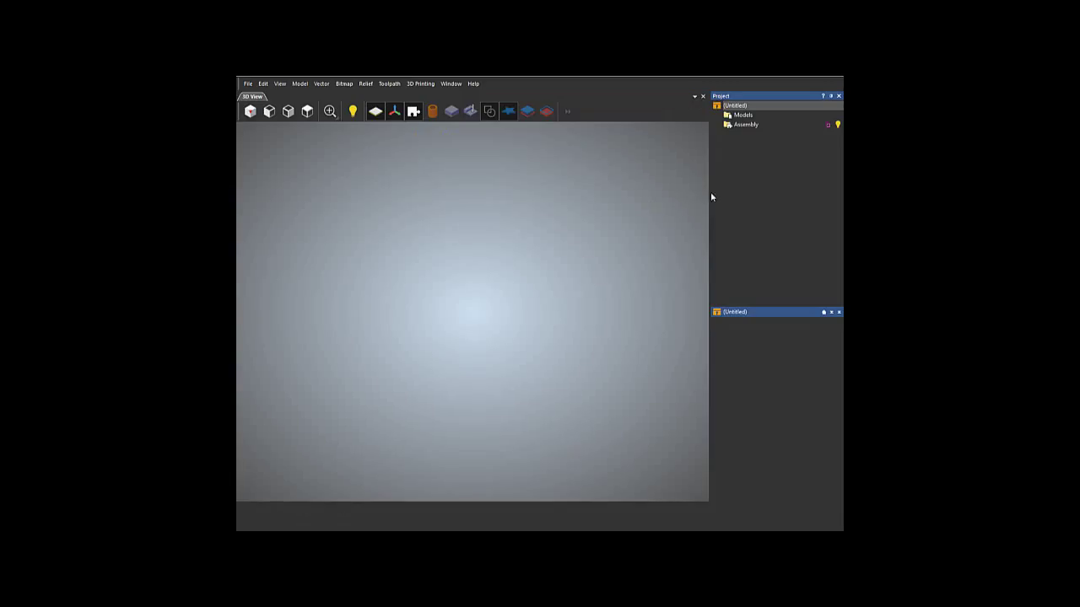
right_click(743, 127)
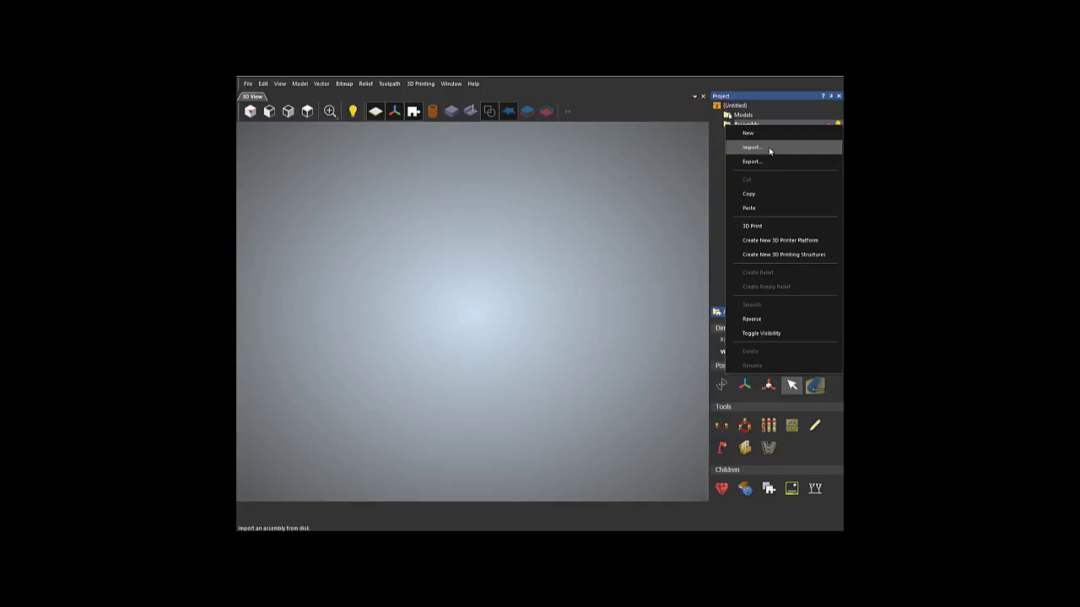
left_click(768, 148)
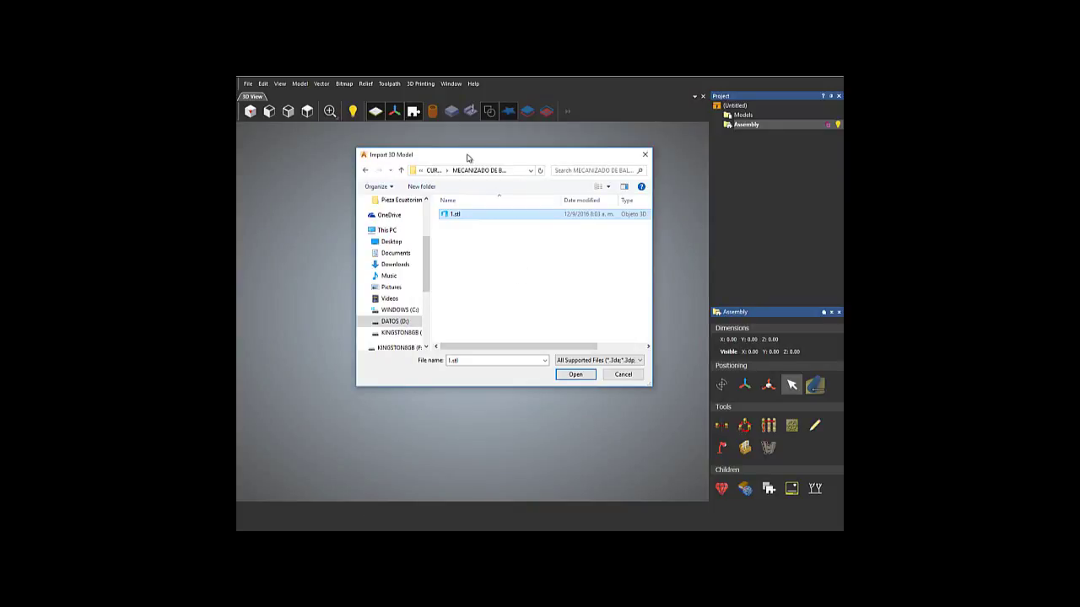
left_click_drag(469, 158, 418, 156)
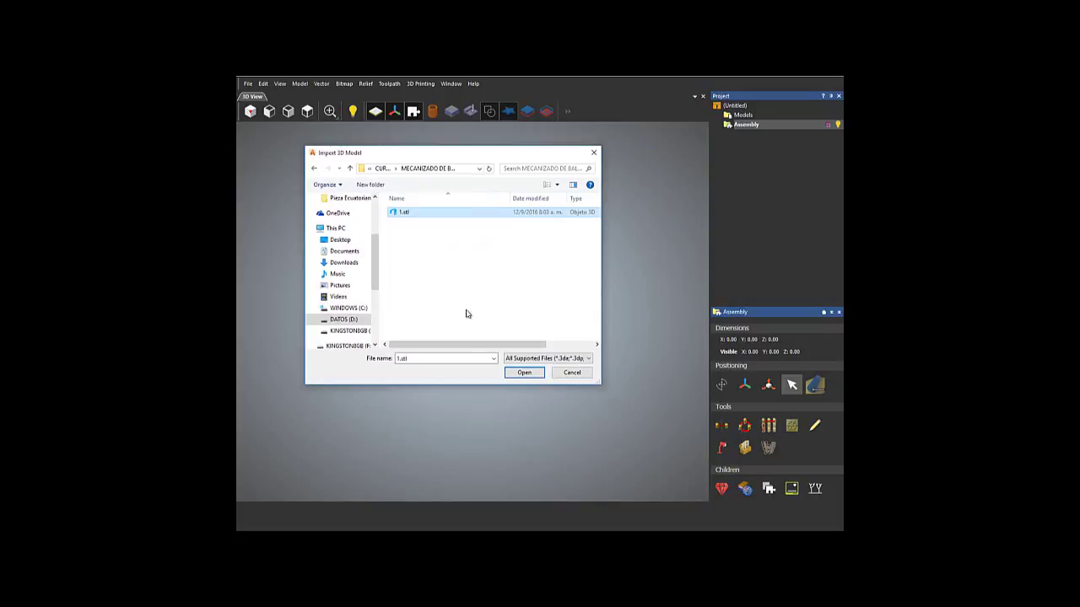
Step: Import 1.stl, view the baluster side-on, and select model 1 under Assembly
left_click(525, 374)
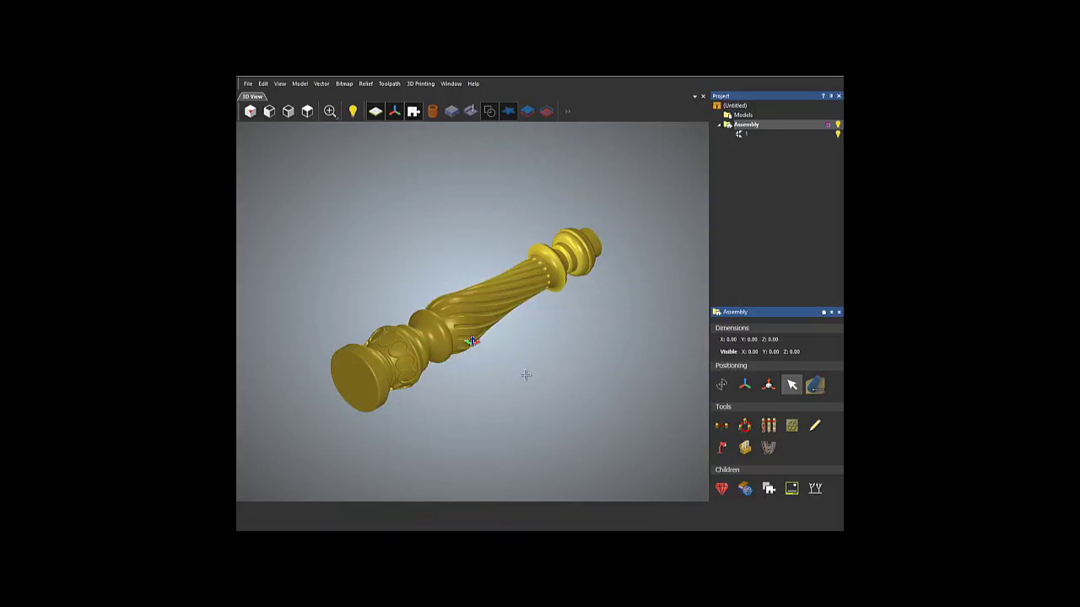
left_click(561, 359)
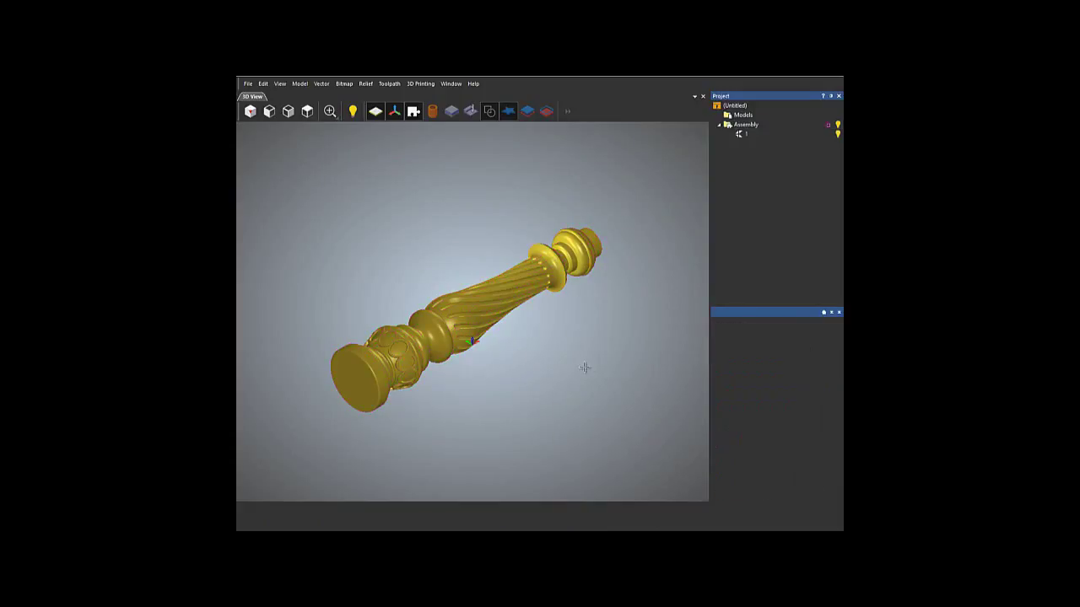
mouse_move(585, 367)
left_mouse_down()
mouse_move(426, 308)
mouse_move(431, 260)
left_mouse_up()
mouse_move(468, 347)
left_mouse_down()
mouse_move(487, 389)
mouse_move(381, 297)
left_mouse_up()
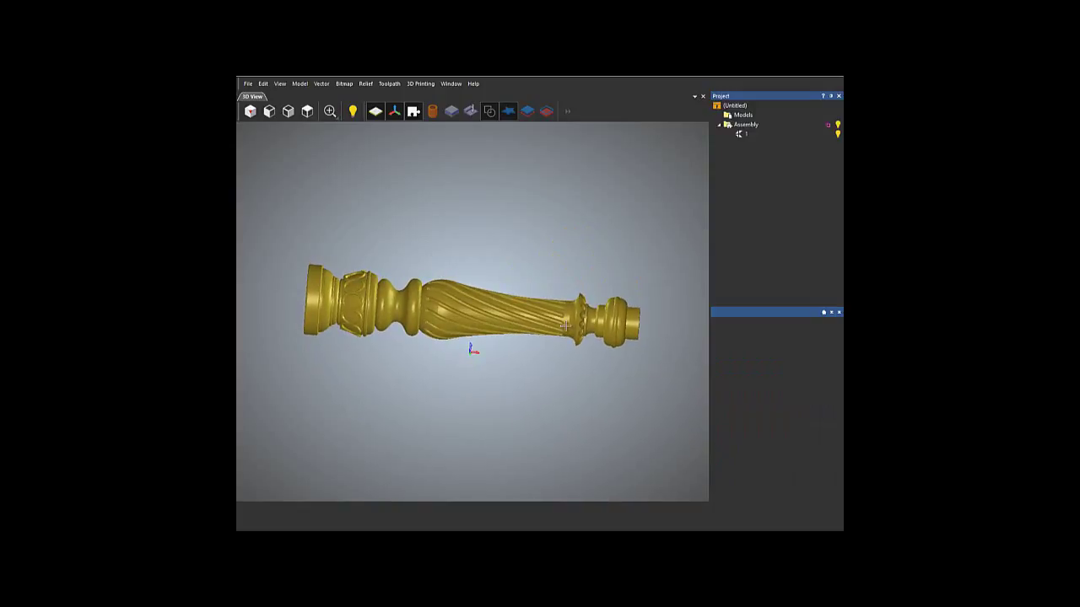
scroll(480, 355, "up", 1)
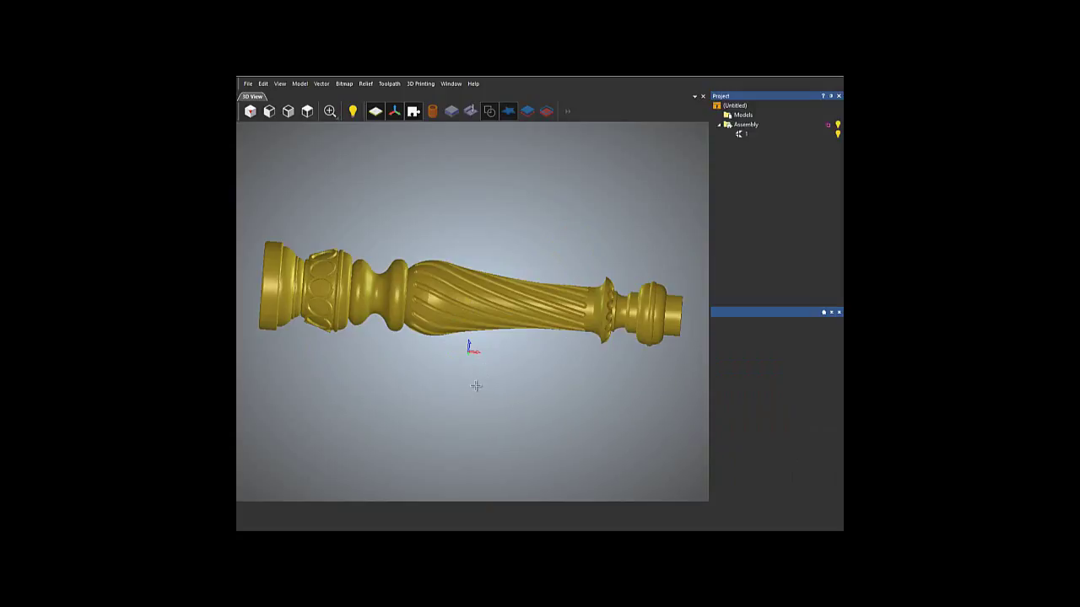
mouse_move(489, 355)
left_mouse_down()
mouse_move(488, 315)
mouse_move(488, 350)
left_mouse_up()
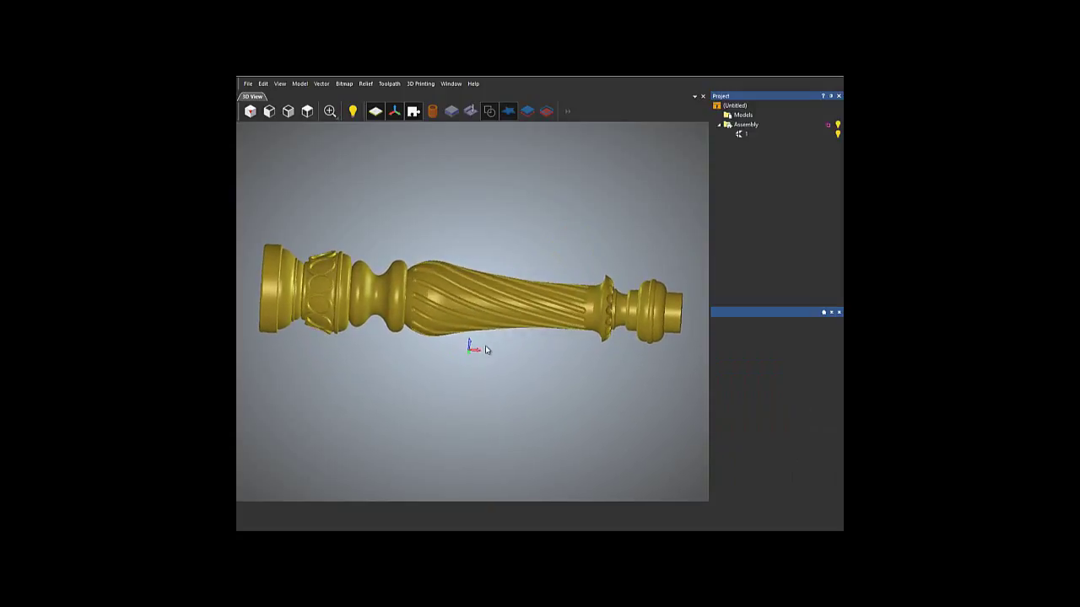
left_click(740, 135)
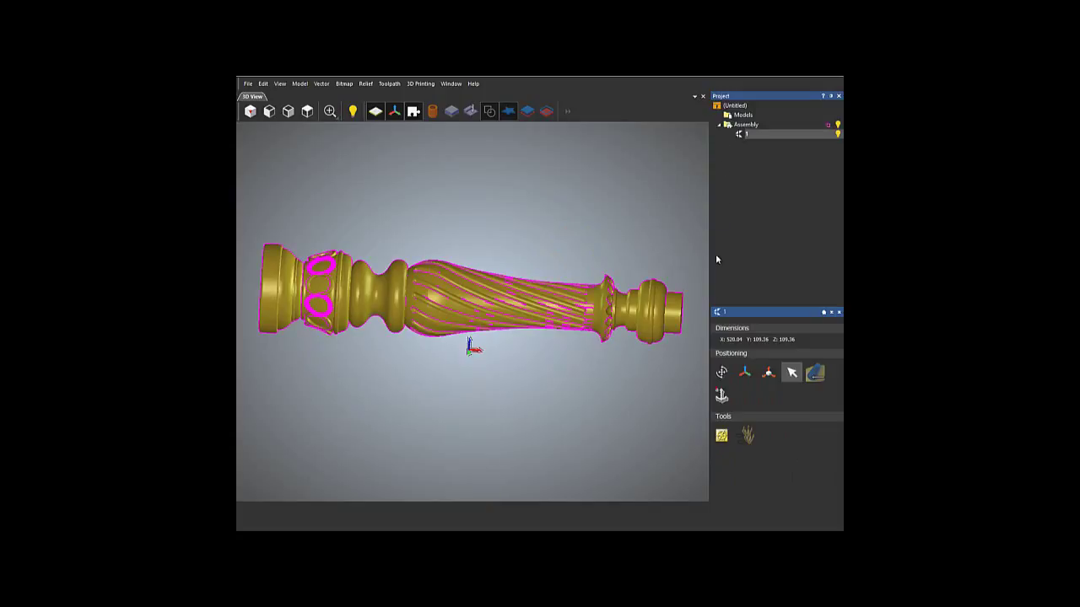
Step: Centre model 1 on the world origin with Nudge, then view it from the top
left_click(747, 379)
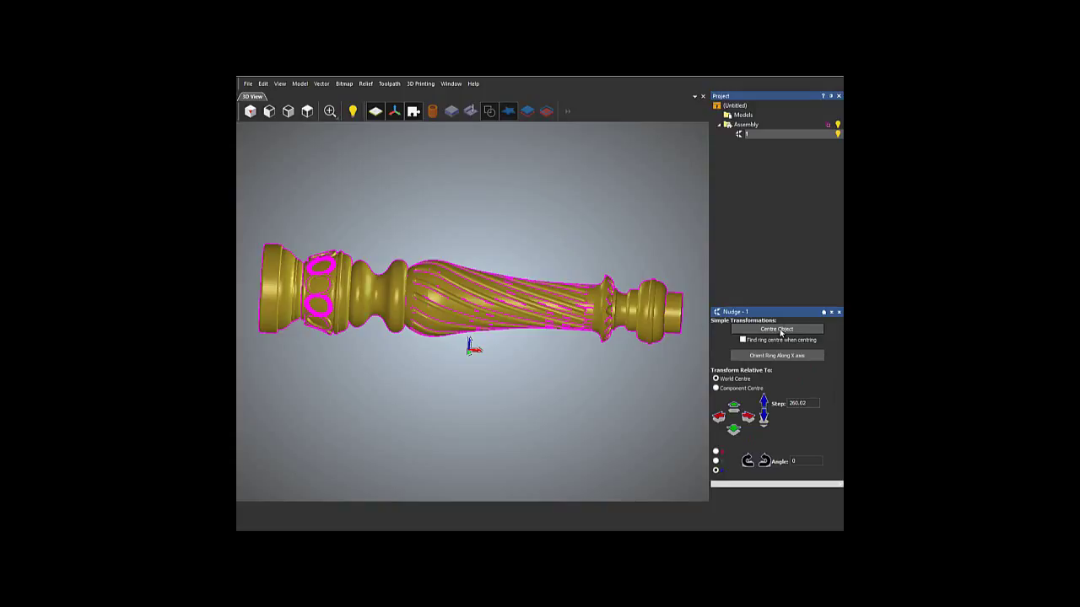
left_click(780, 329)
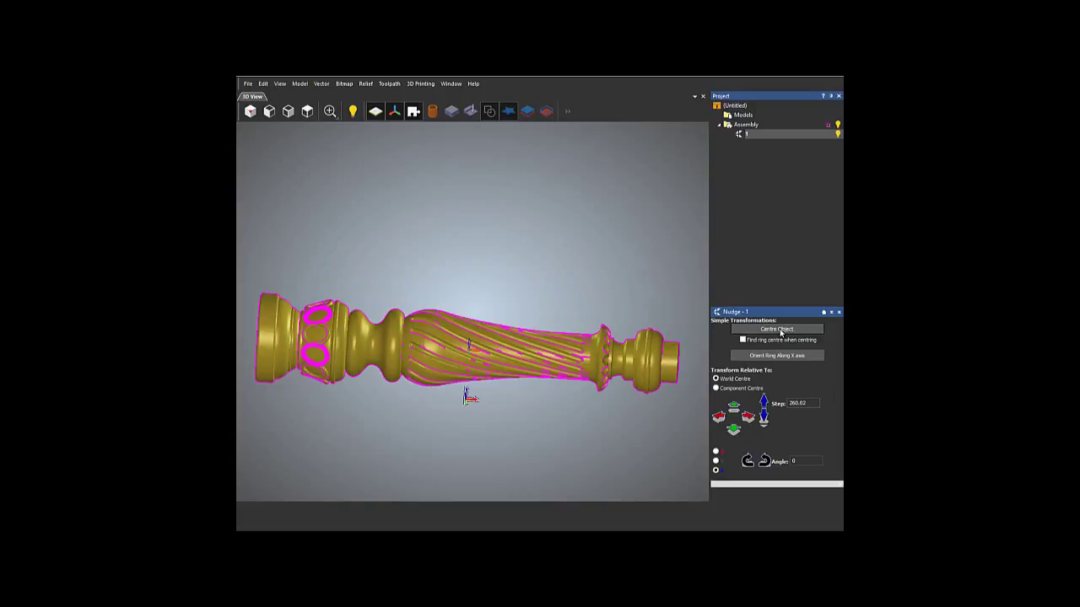
left_click(307, 110)
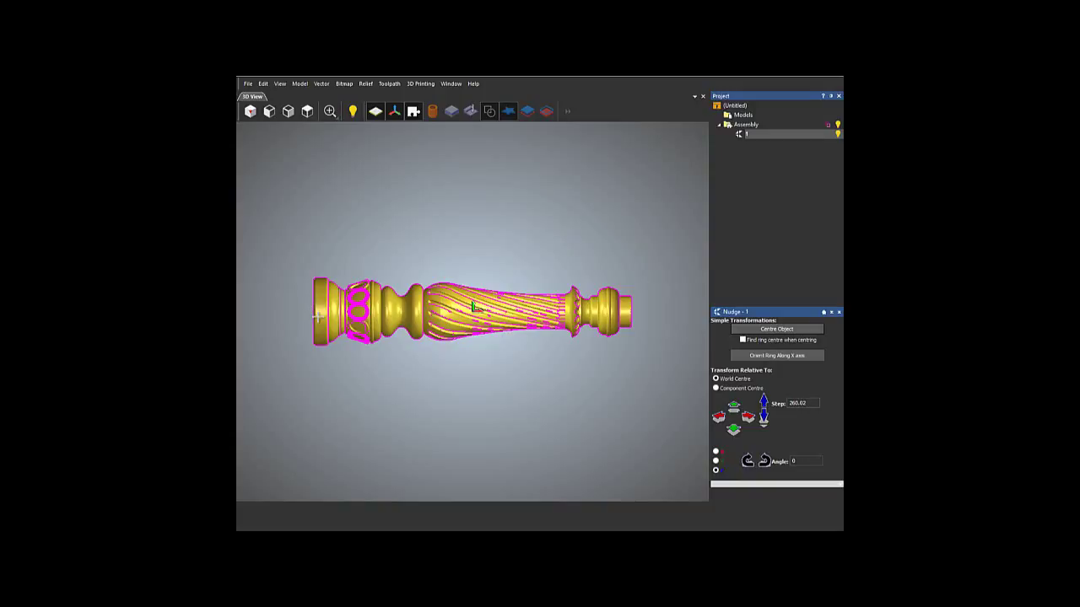
scroll(305, 308, "up", 2)
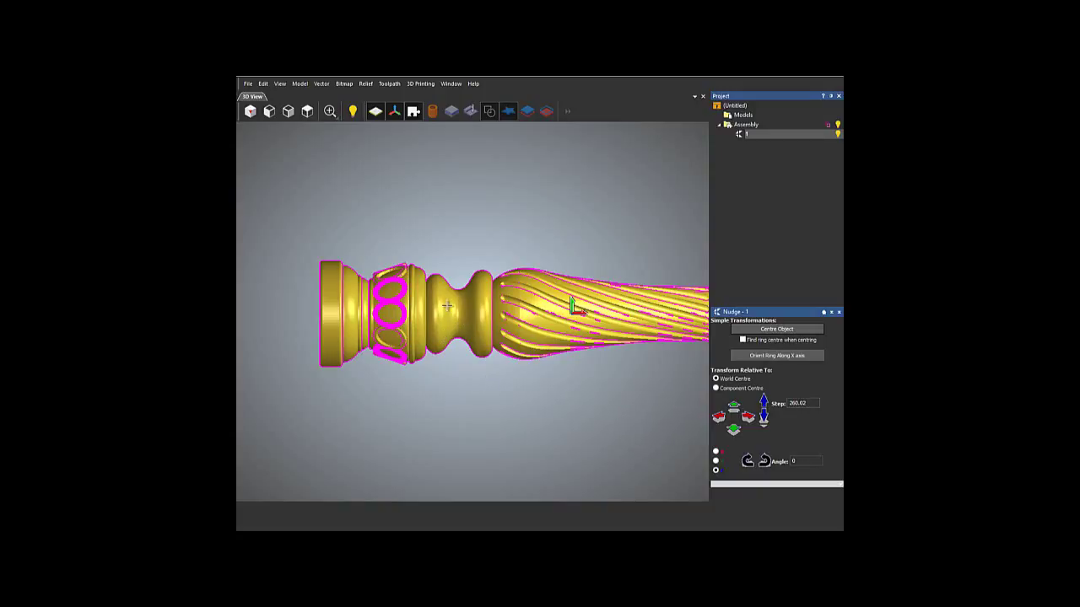
Step: Reselect model 1 and compute 520.04/2 = 260.02 in Calculator
left_click(615, 237)
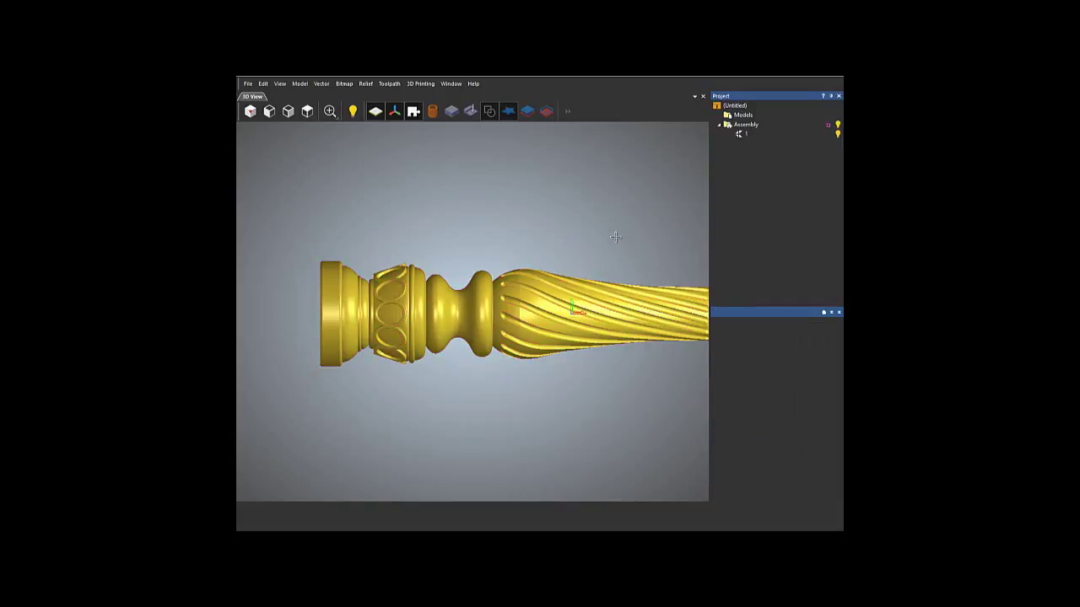
left_click(745, 135)
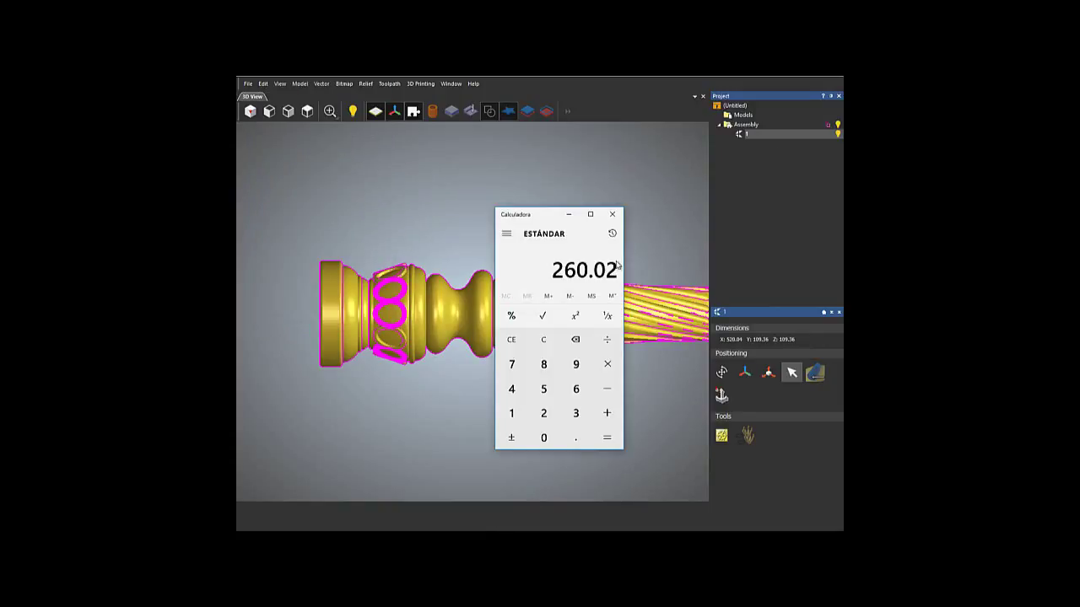
key("Escape")
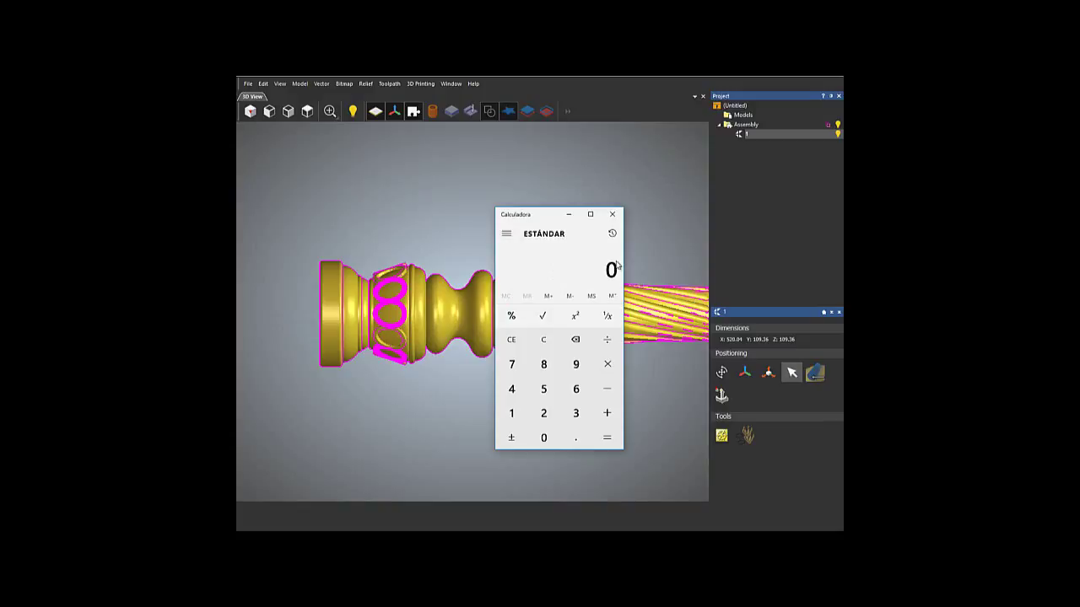
type("520")
type(".04/2")
key("Return")
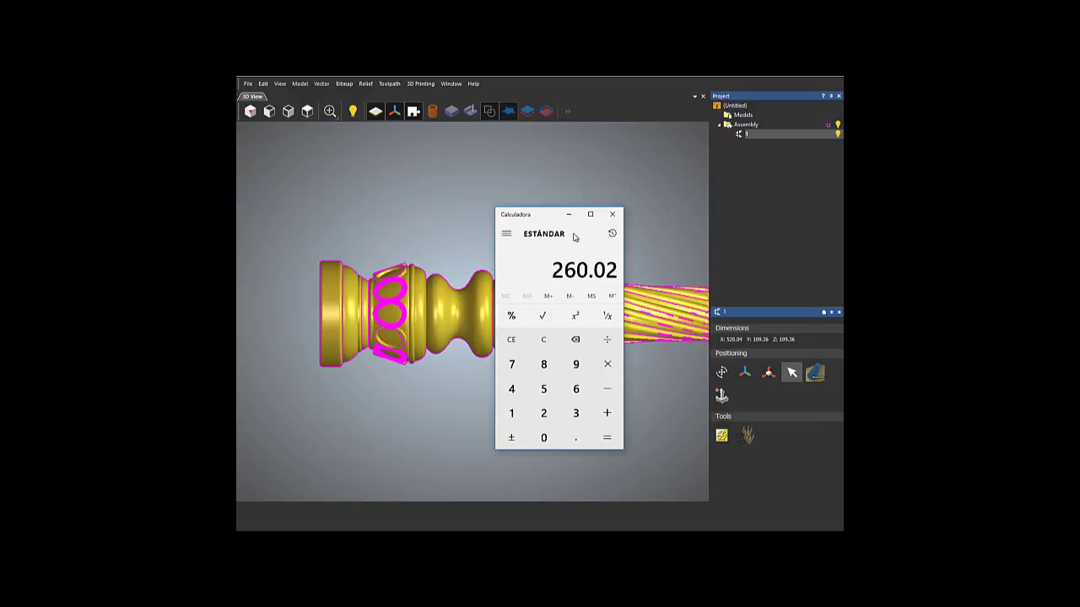
left_click(568, 214)
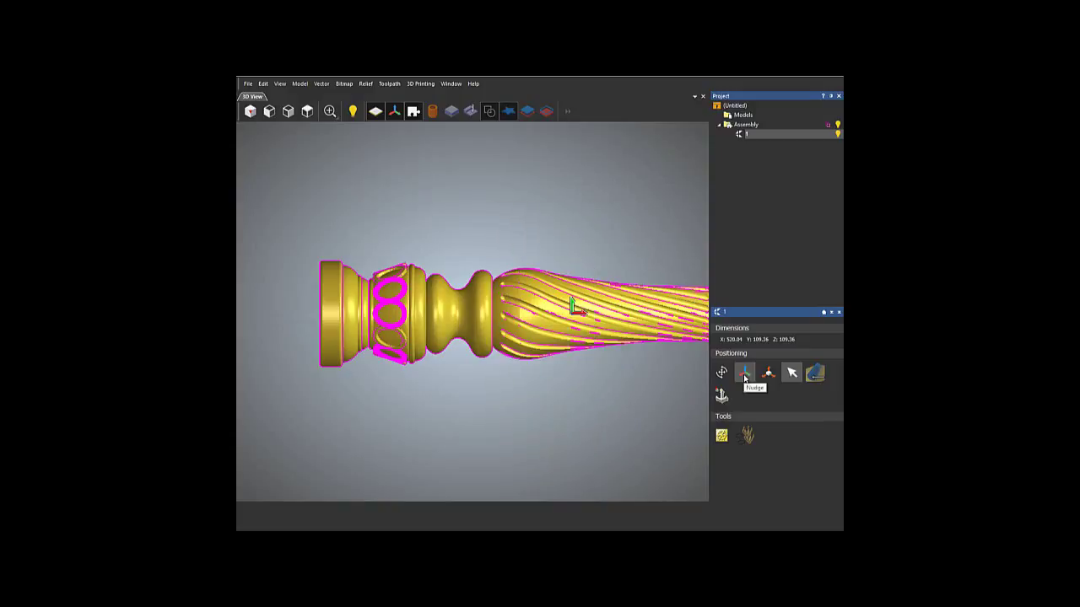
Step: Set the Nudge step value to 260.02
left_click(744, 373)
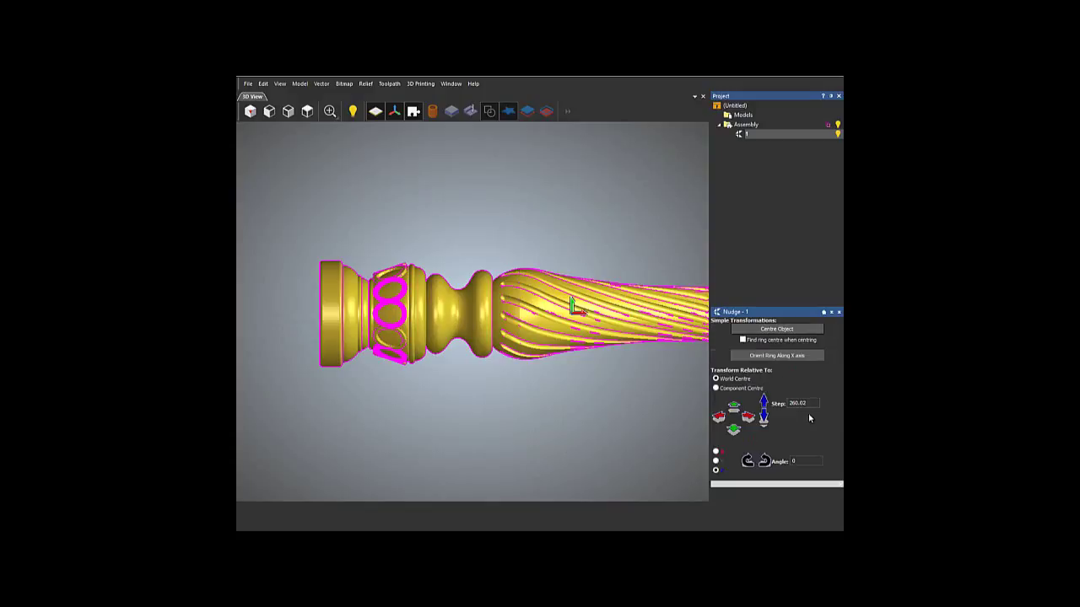
double_click(806, 404)
type("260.02")
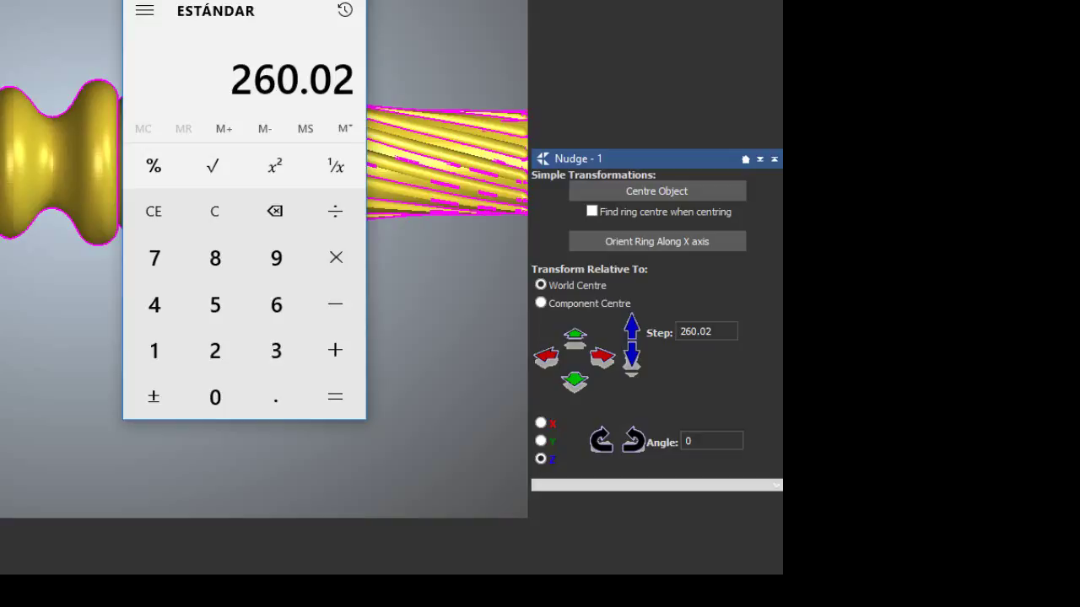
Step: Nudge the baluster 260.02 along positive X and zoom in to check its end at the origin
left_click(471, 399)
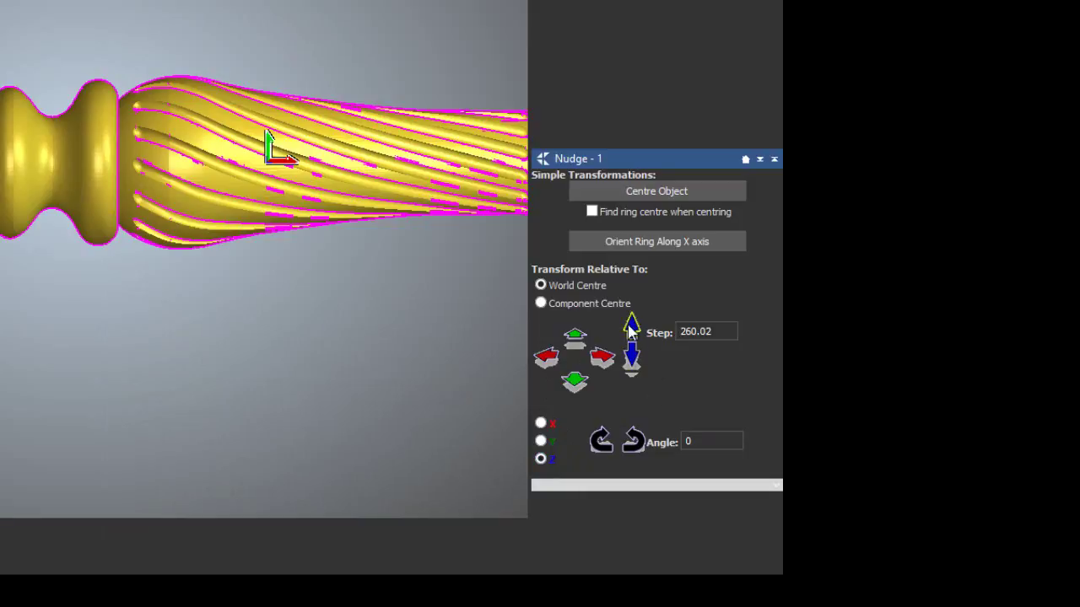
double_click(715, 332)
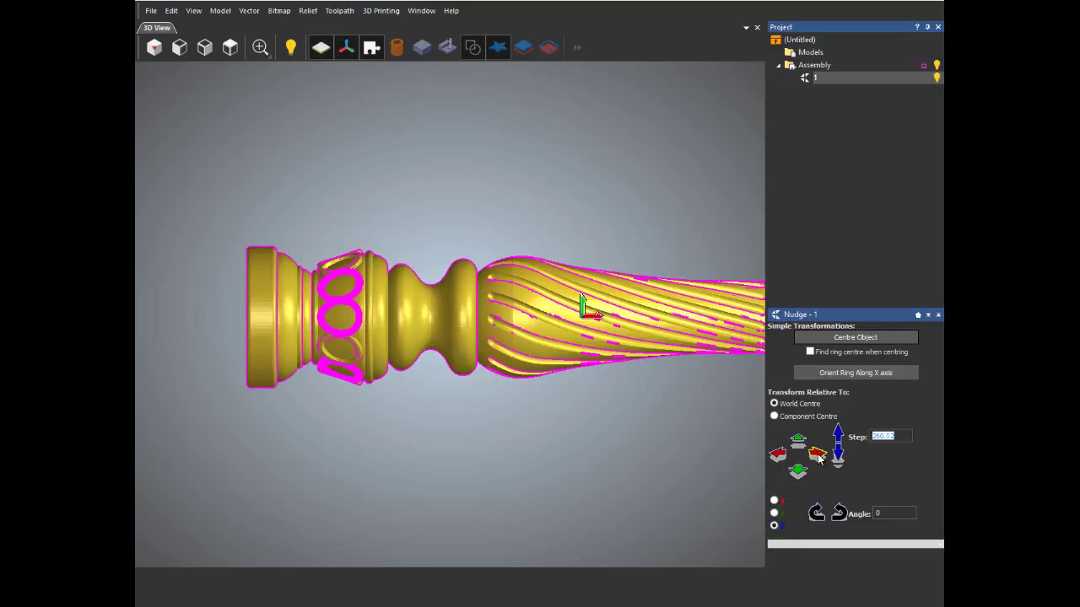
left_click(818, 456)
scroll(582, 313, "up", 1)
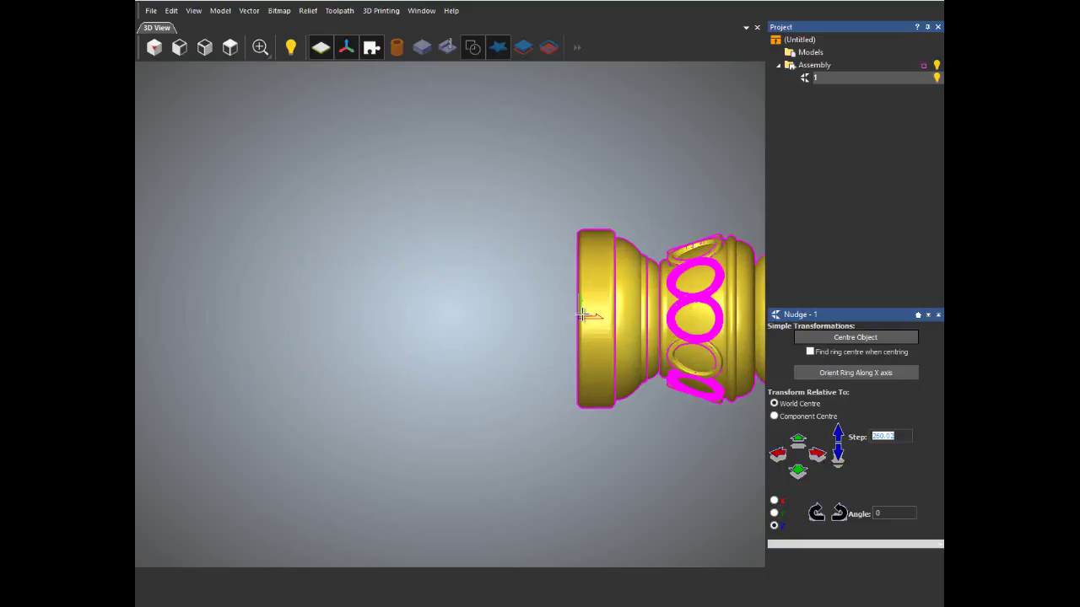
scroll(582, 314, "up", 1)
scroll(553, 325, "up", 1)
scroll(510, 330, "up", 1)
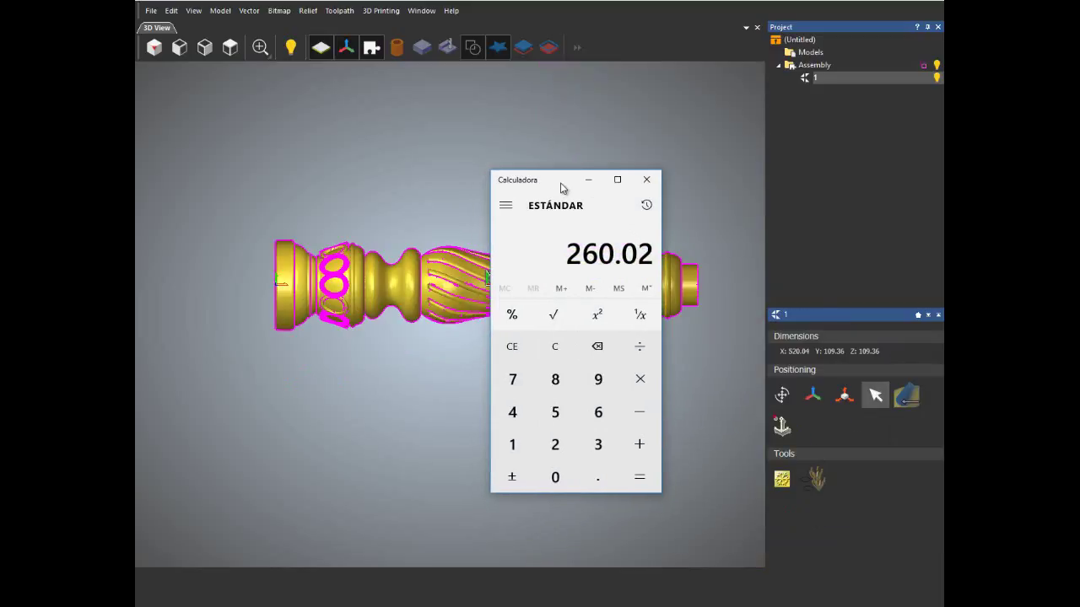
Step: Calculate 109.36/2 = 54.68 in Calculator and minimize it
type("1")
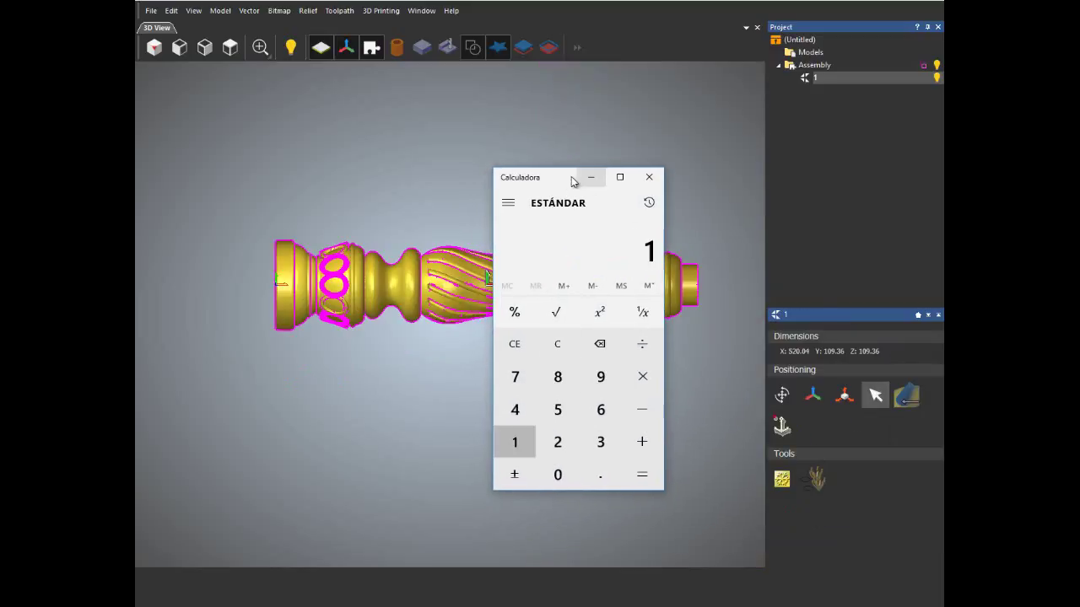
type("09.3")
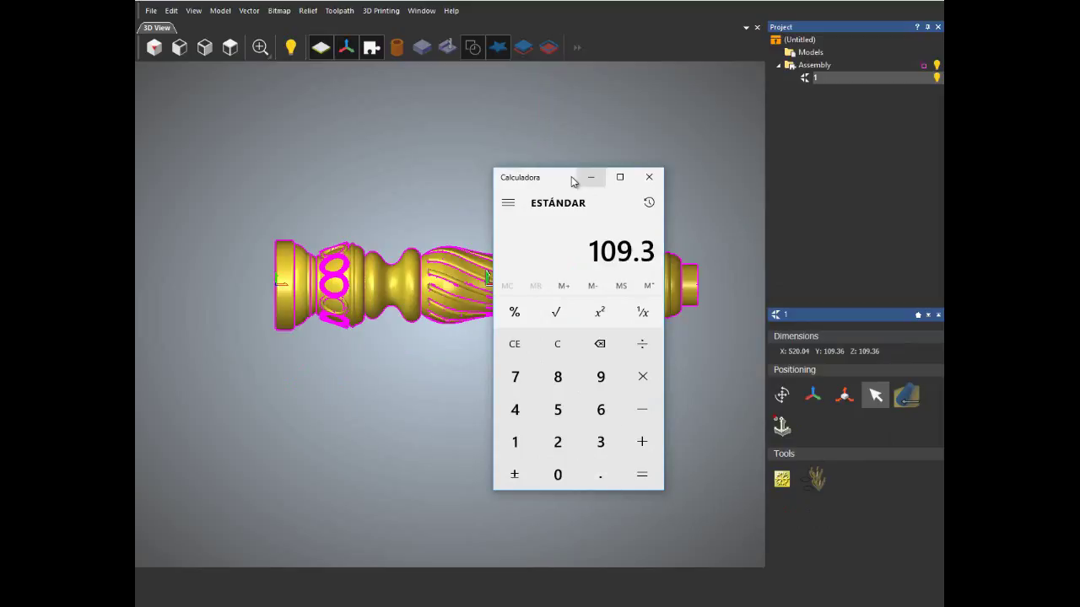
type("6")
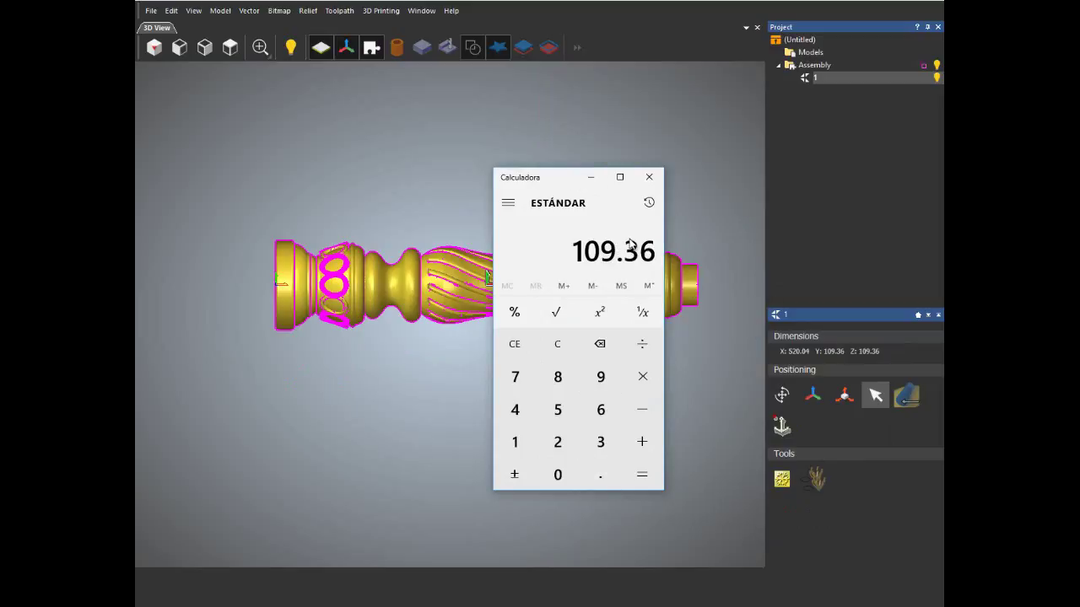
type("/2")
key("Return")
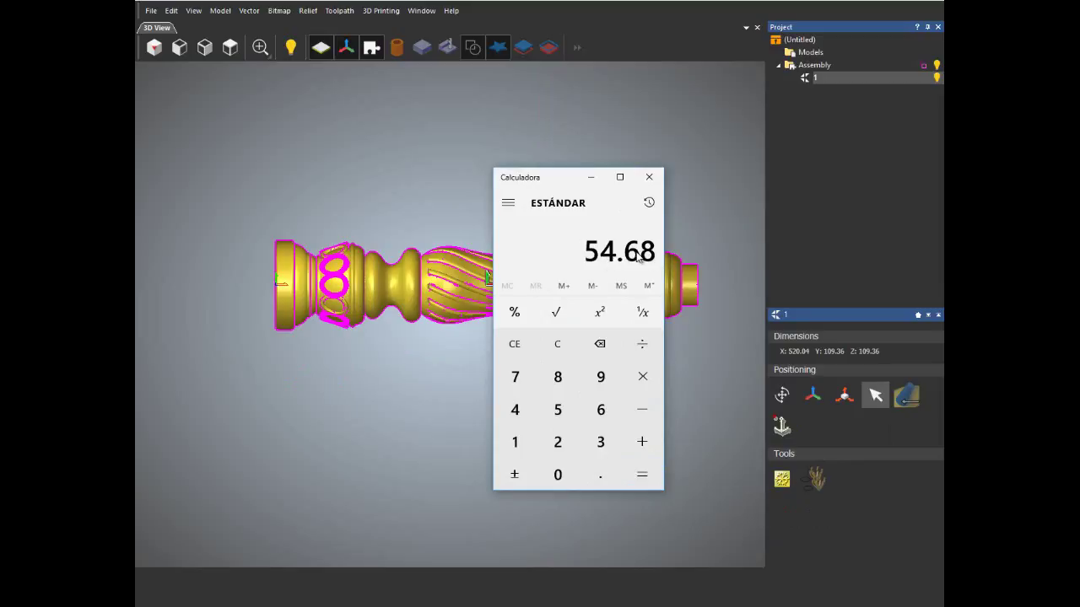
left_click(594, 177)
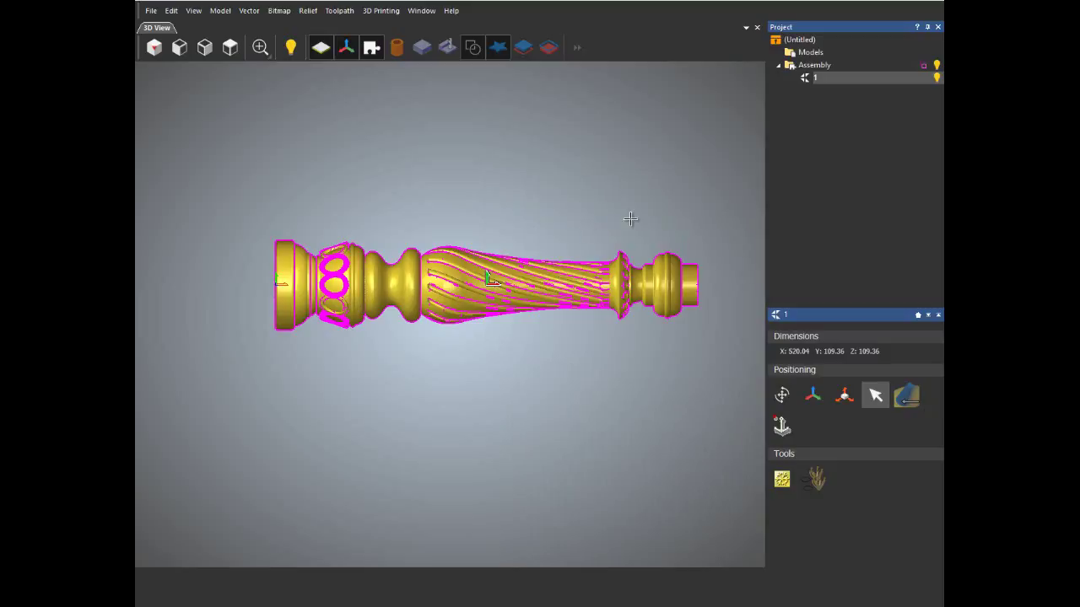
Step: Create a rotary relief from model item 1, giving a 109.389 × 109.389 relief
right_click(815, 82)
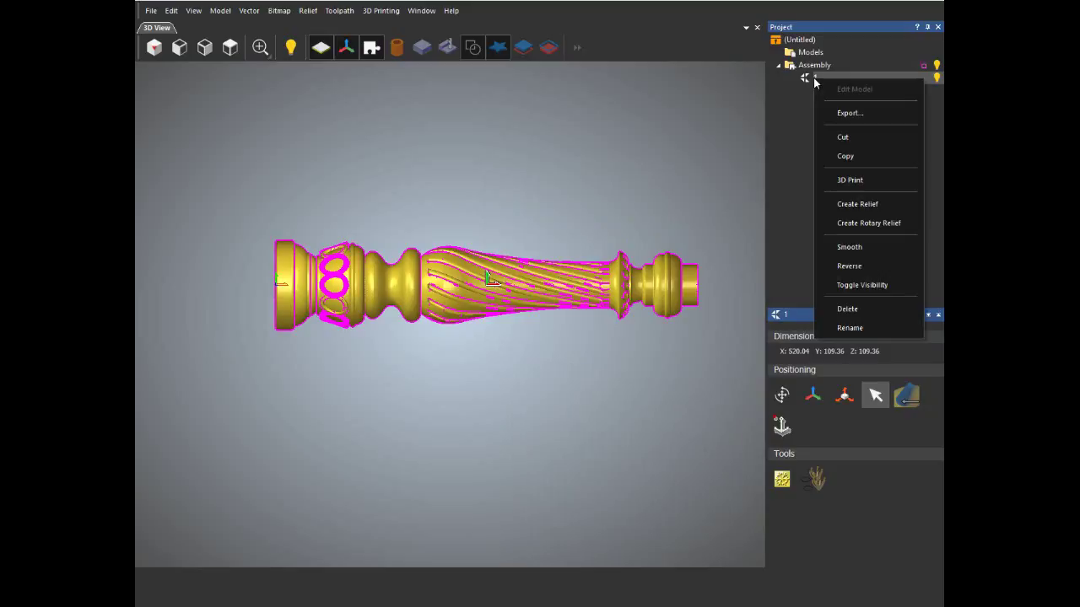
left_click(868, 224)
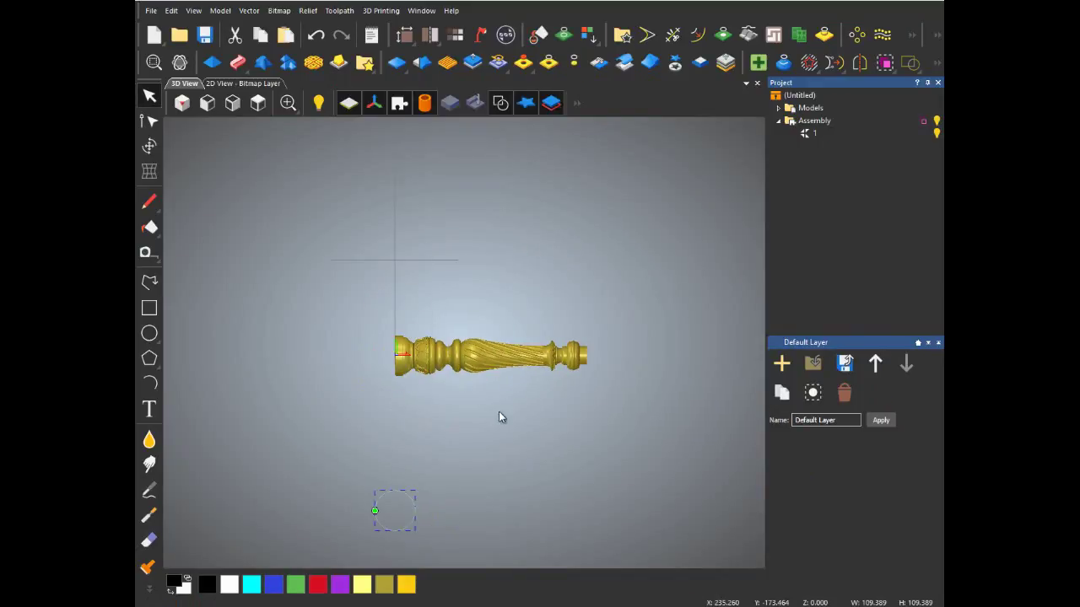
left_click(430, 111)
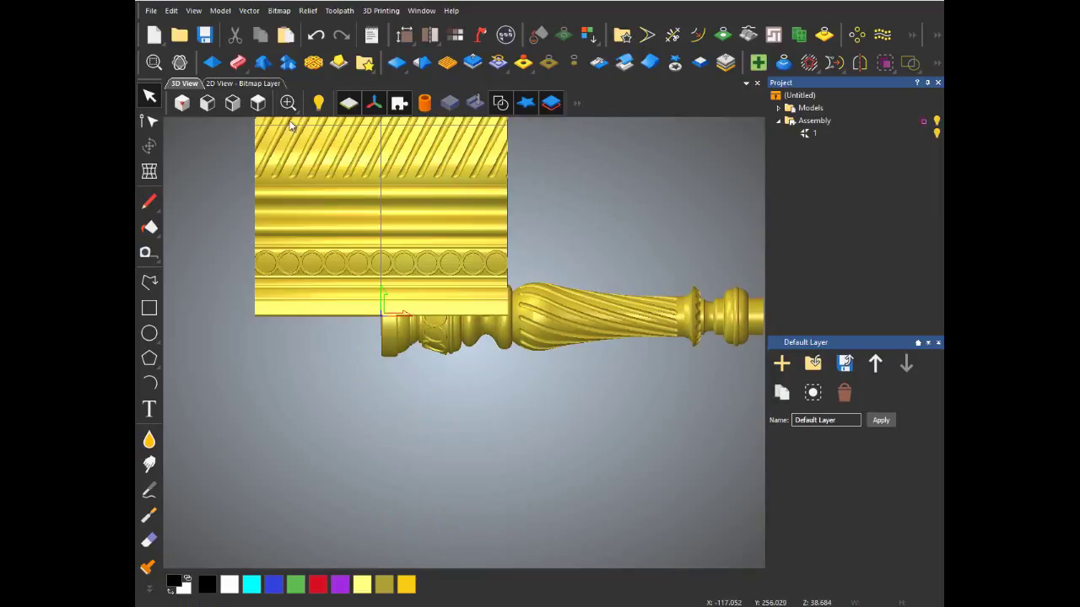
left_click(182, 102)
left_click_drag(382, 381, 377, 356)
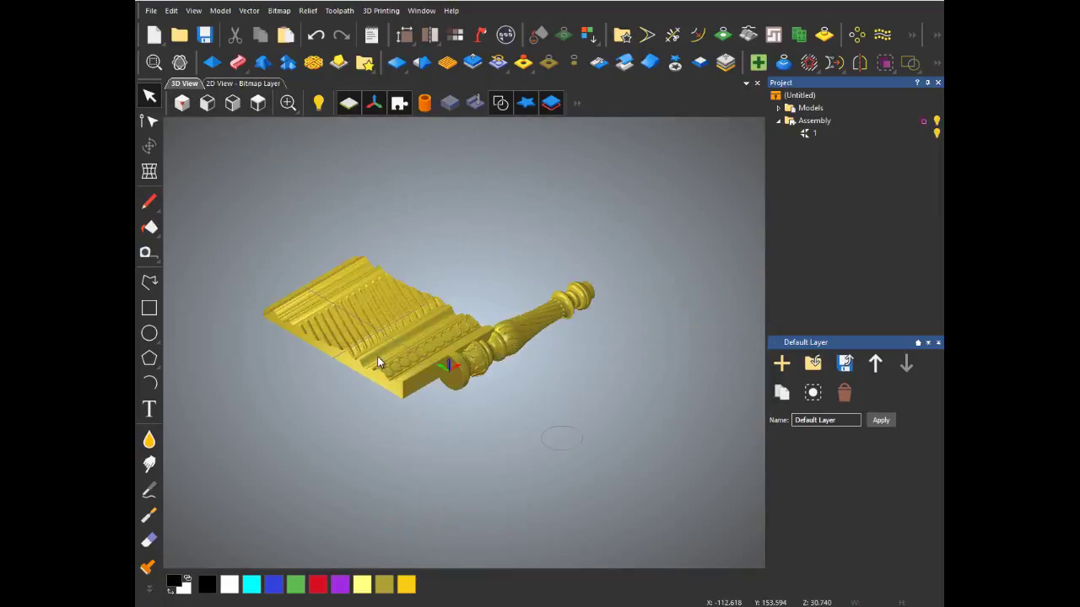
scroll(388, 363, "up", 3)
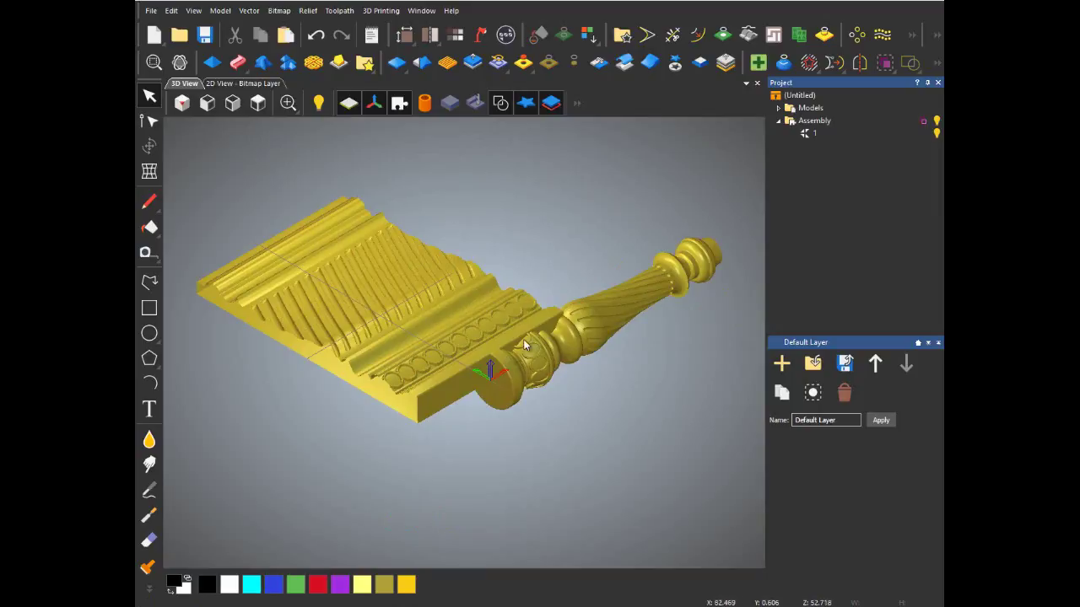
left_click(425, 102)
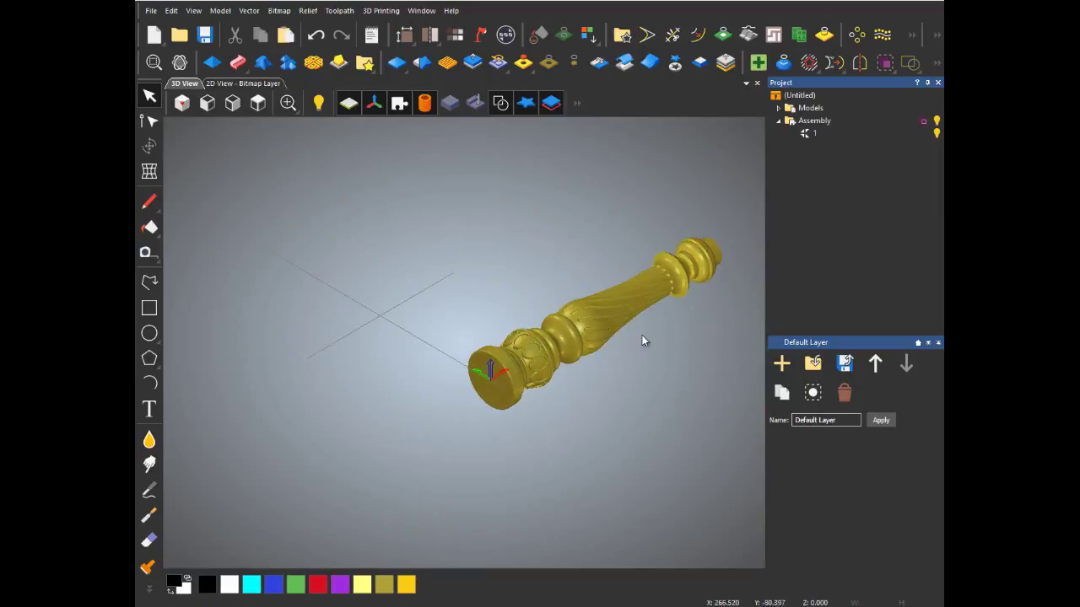
scroll(650, 337, "up", 2)
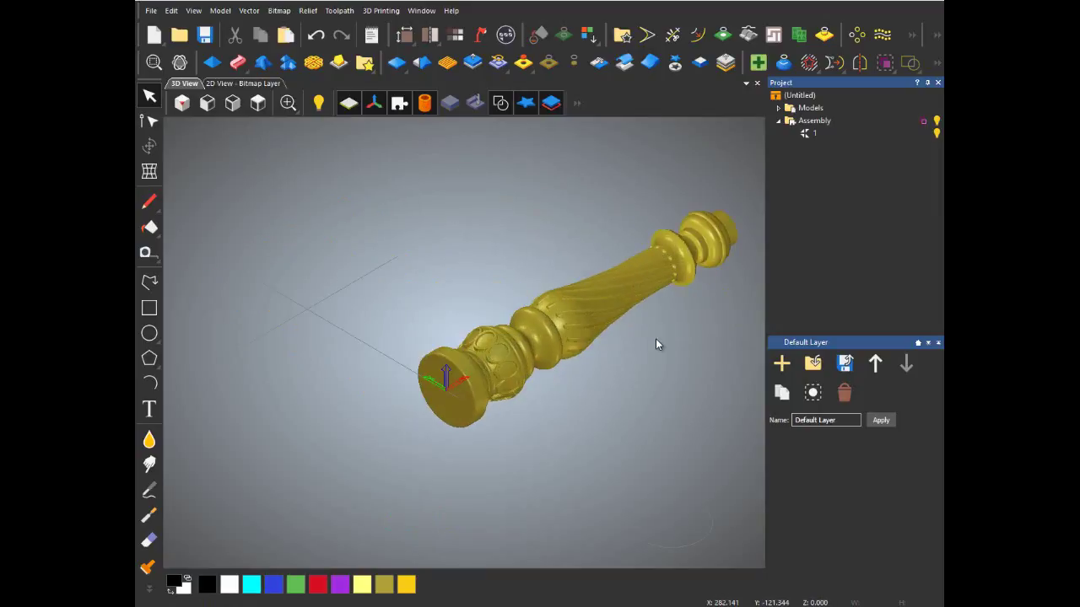
left_click(340, 11)
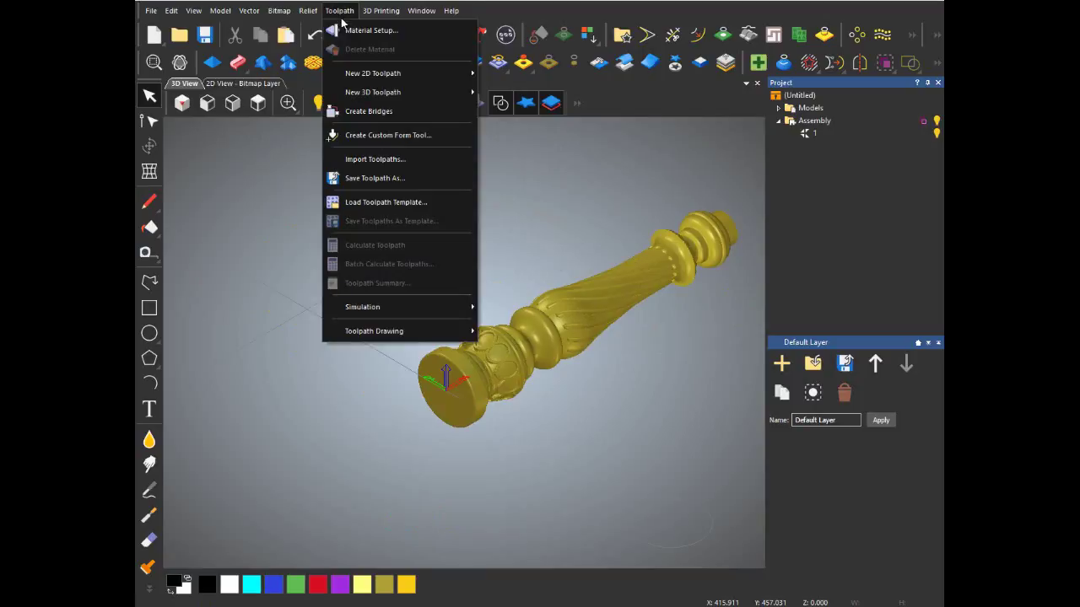
Step: Set up the material block 54.629 mm thick, checked against the calculator's 54.68
left_click(395, 31)
left_click_drag(513, 205, 387, 123)
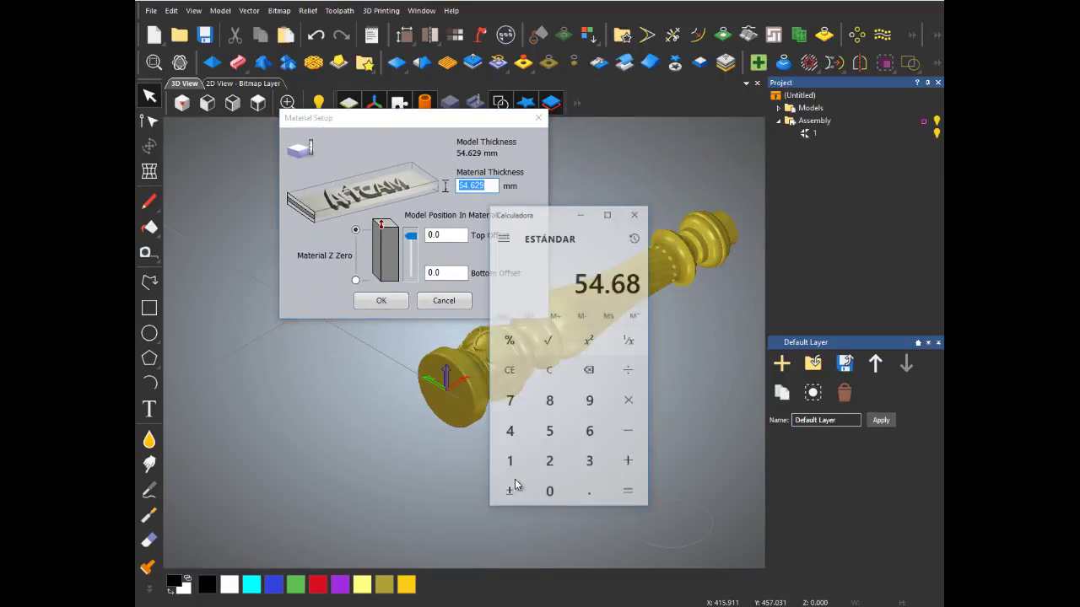
left_click_drag(550, 184, 593, 167)
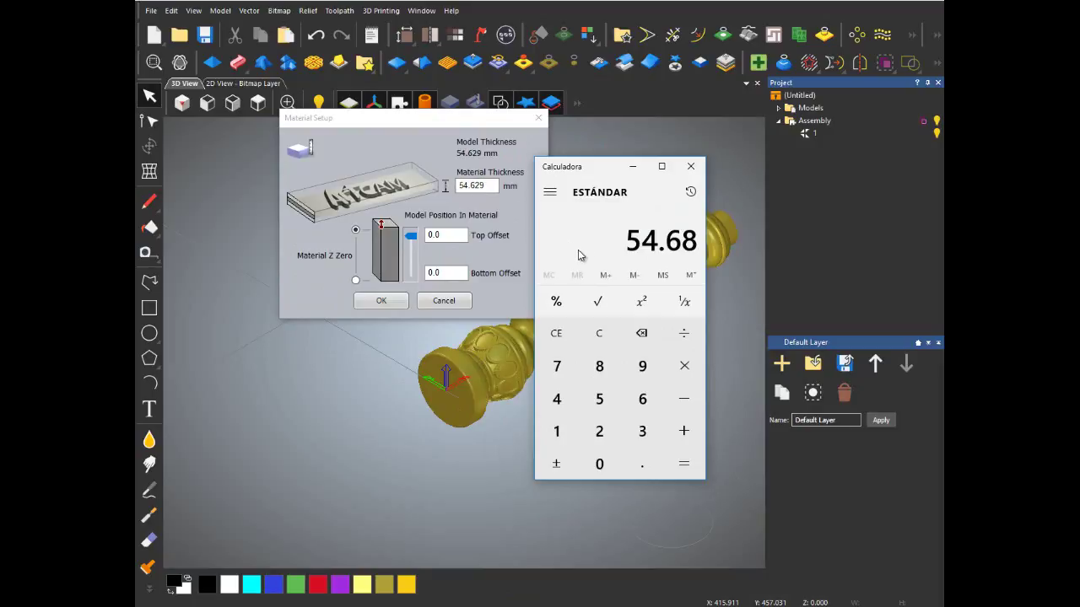
left_click(632, 166)
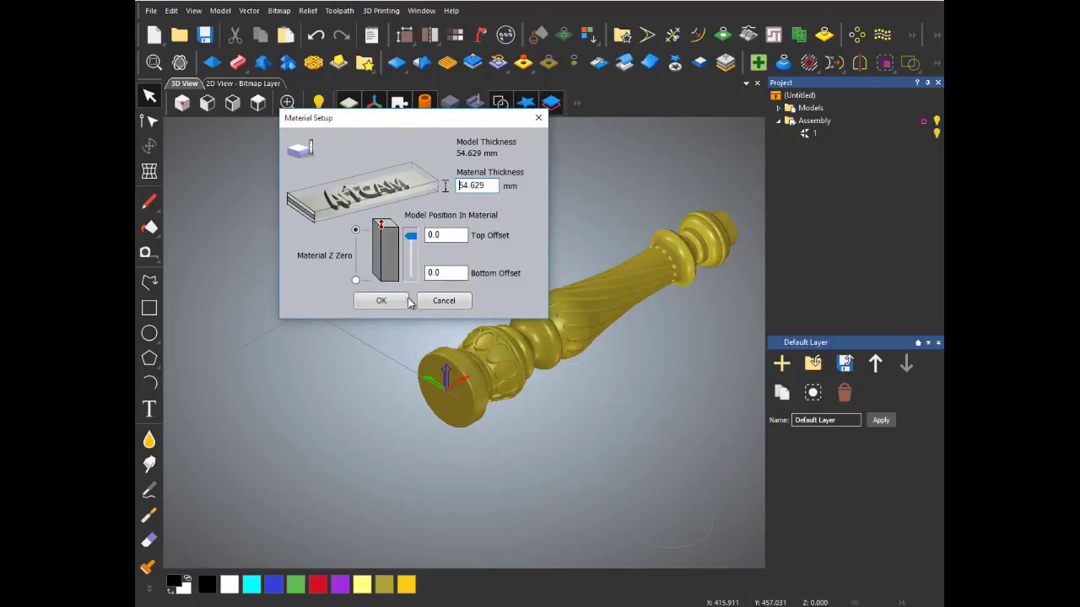
left_click(381, 300)
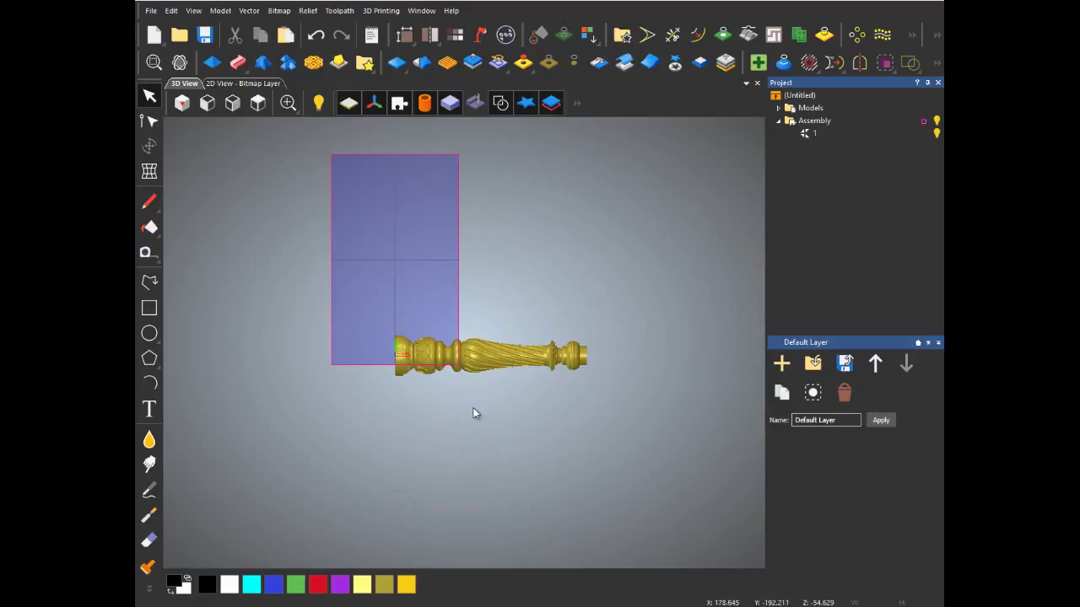
Step: Expand the model in the Project tree and show Toolpaths, then open Toolpath > New 3D Toolpath
left_click_drag(475, 413, 537, 376)
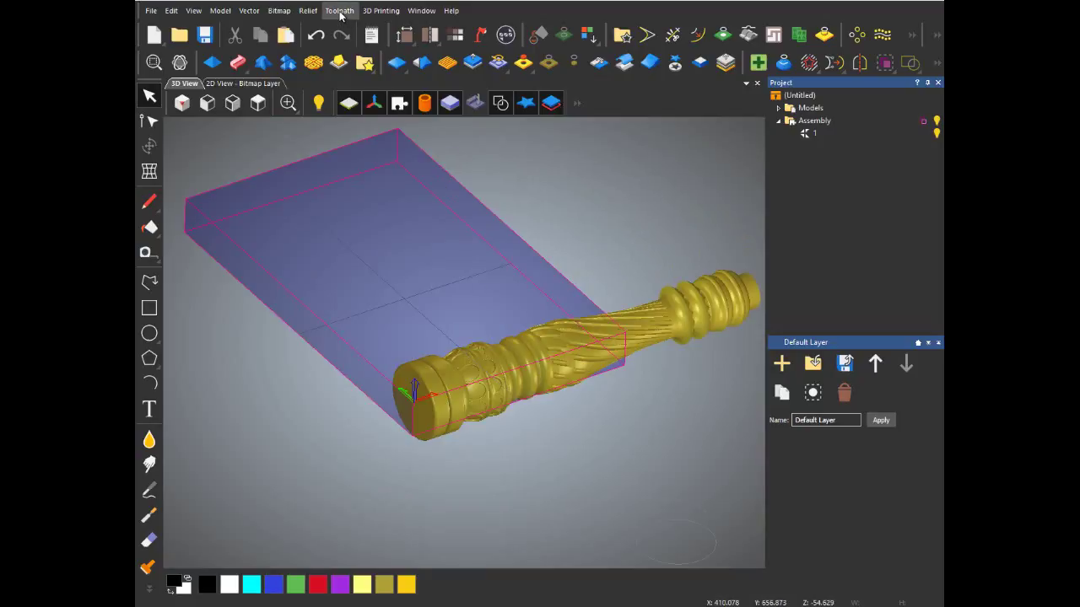
left_click(780, 110)
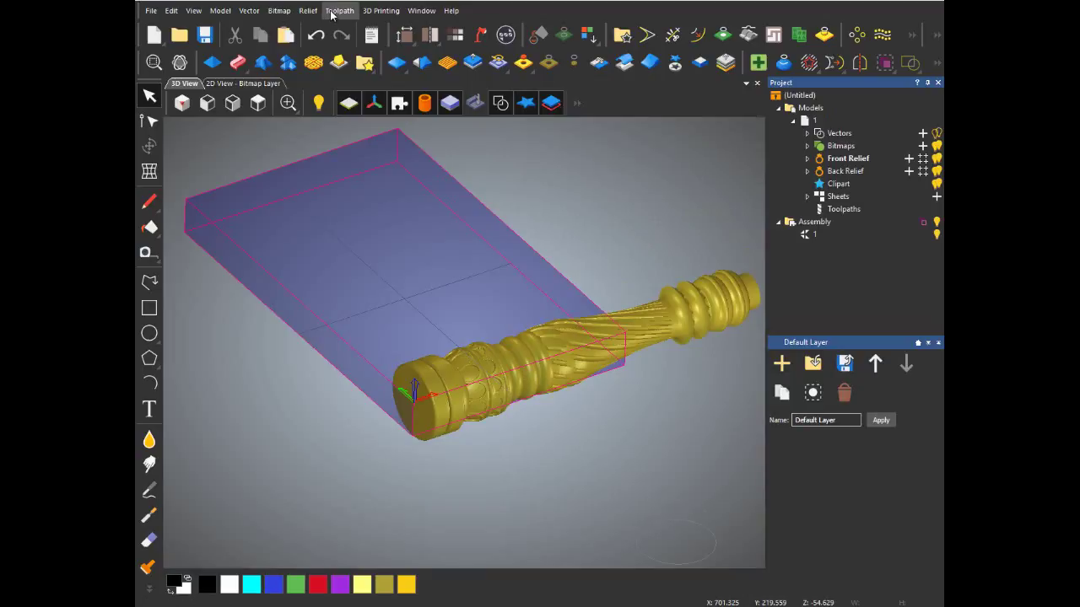
left_click(852, 210)
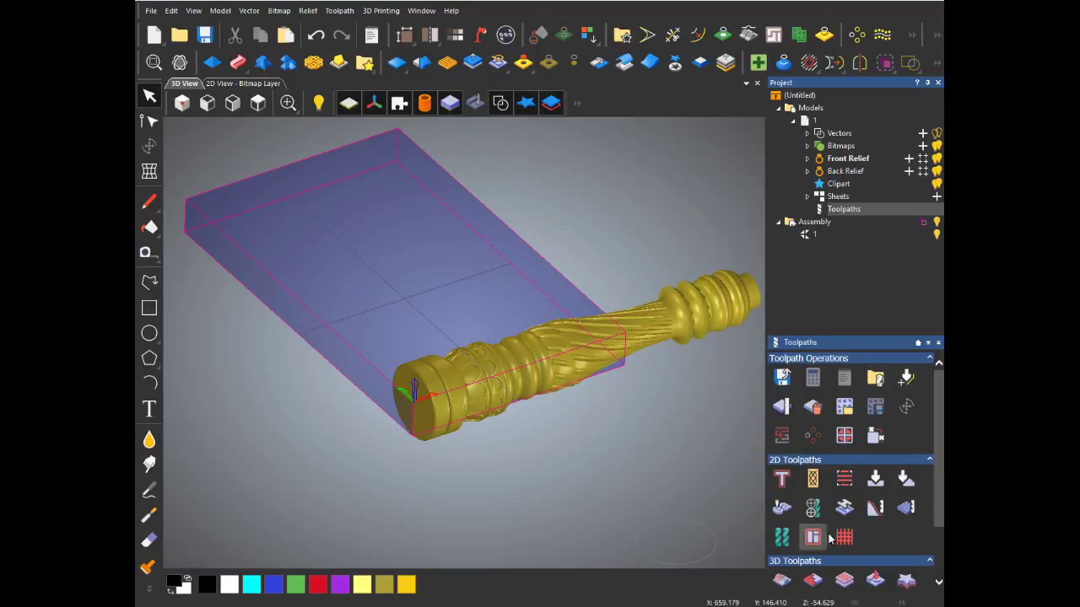
scroll(857, 552, "down", 3)
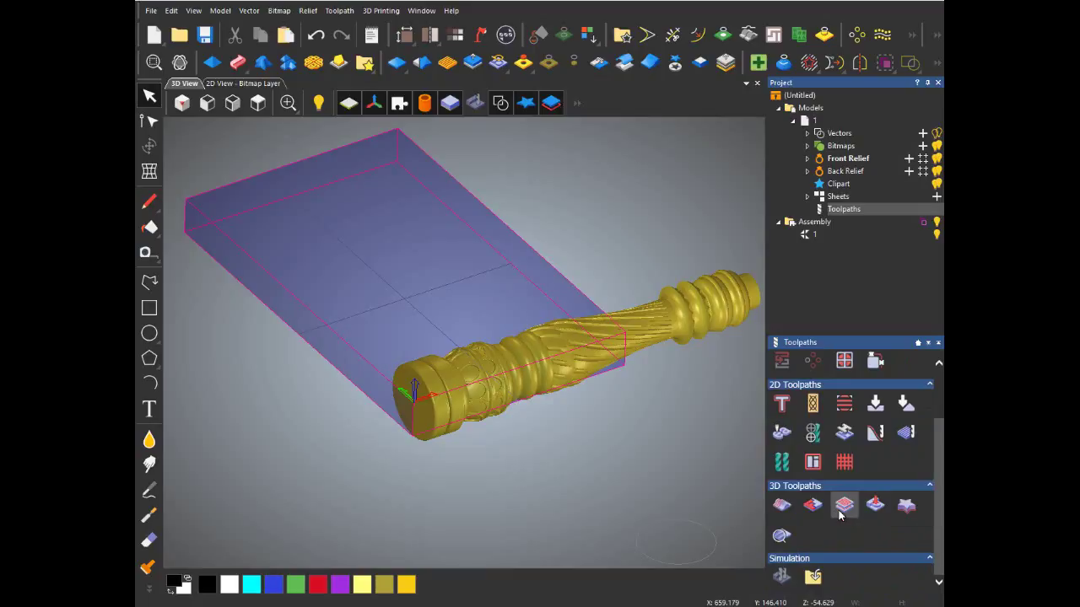
left_click(348, 14)
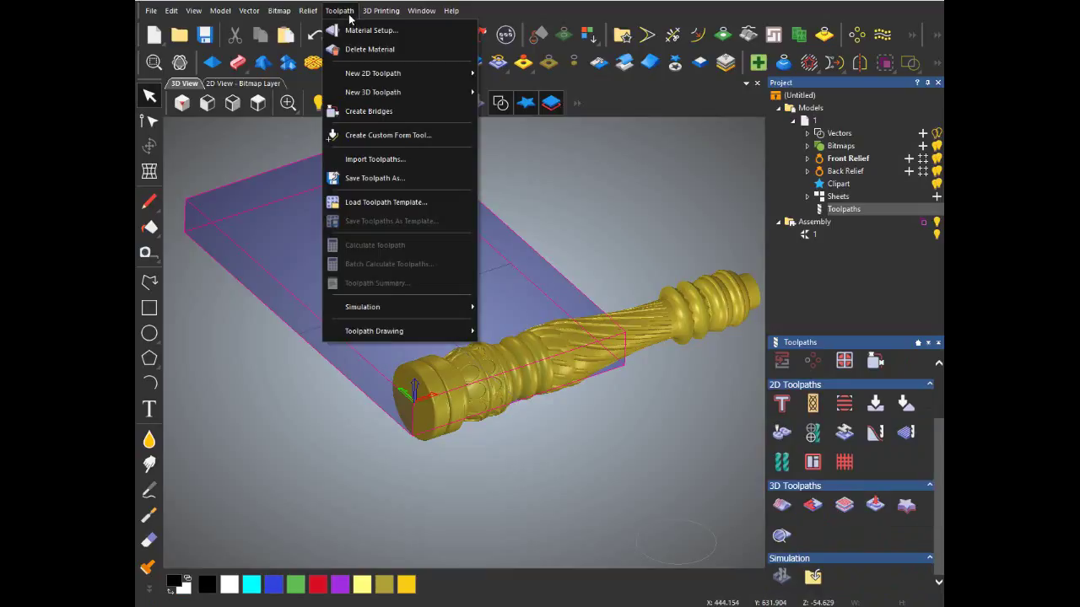
mouse_move(373, 92)
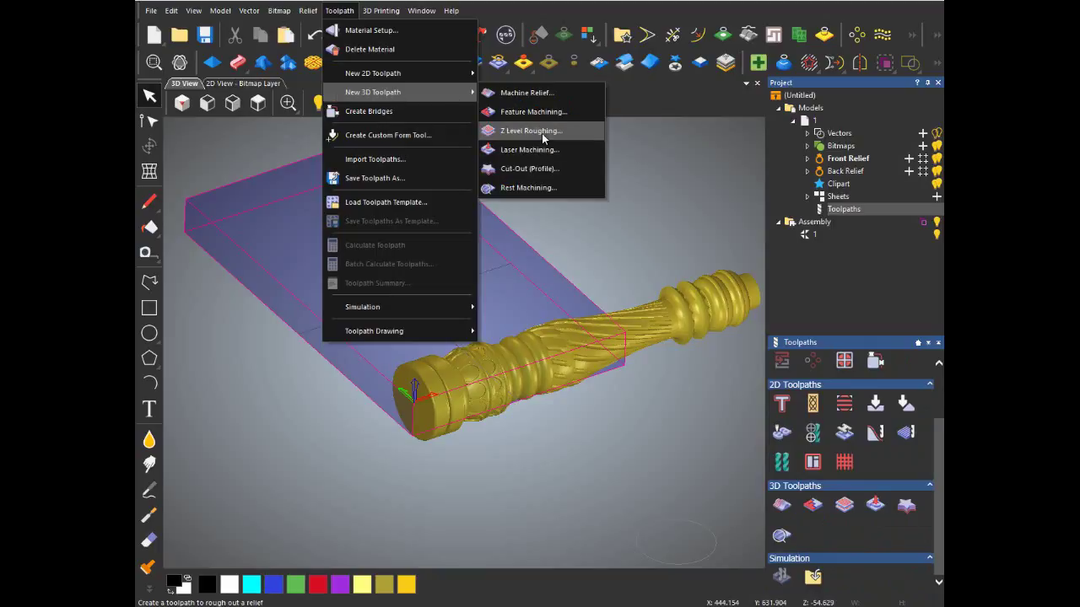
Step: Start a Z Level Roughing toolpath on the composite relief
left_click(530, 131)
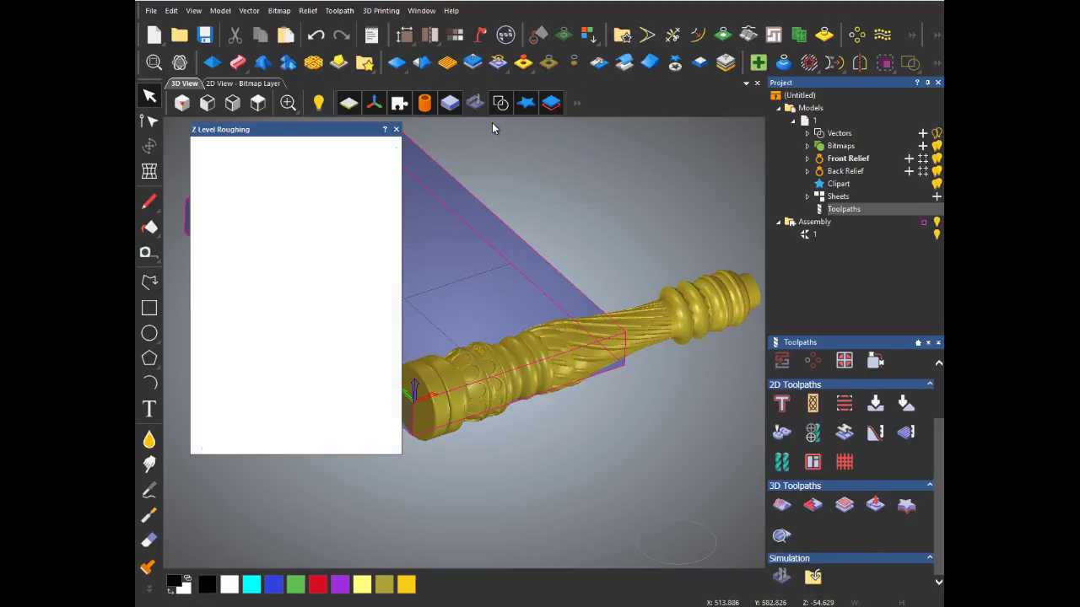
mouse_move(312, 132)
left_mouse_down()
mouse_move(421, 125)
mouse_move(295, 122)
left_mouse_up()
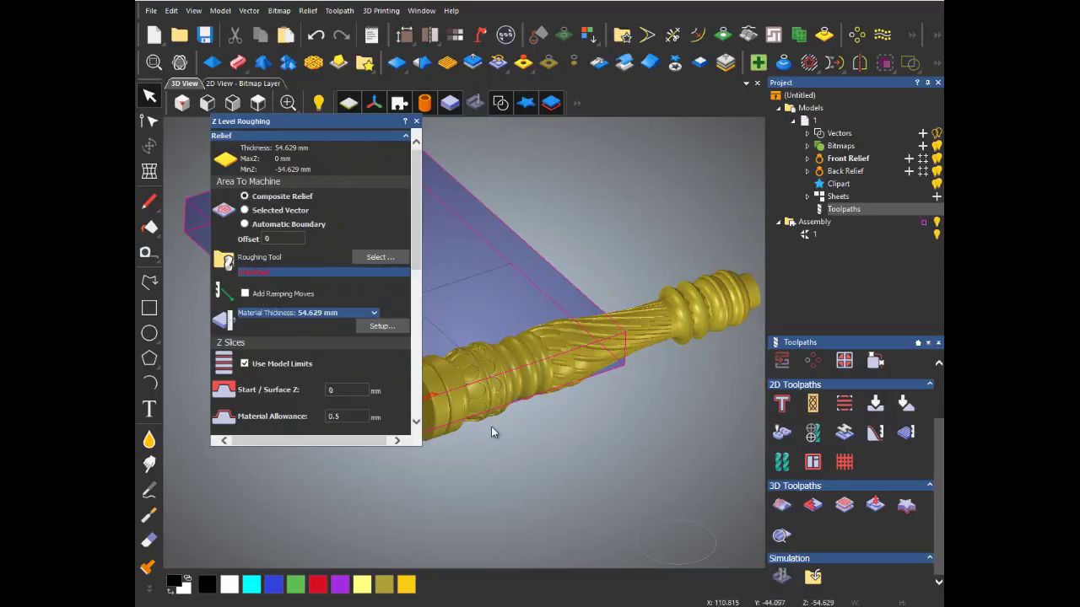
Step: Pick Inch Tools > Aluminum > End Mill 1/2 Inch as the roughing tool and open it for editing
left_click(362, 261)
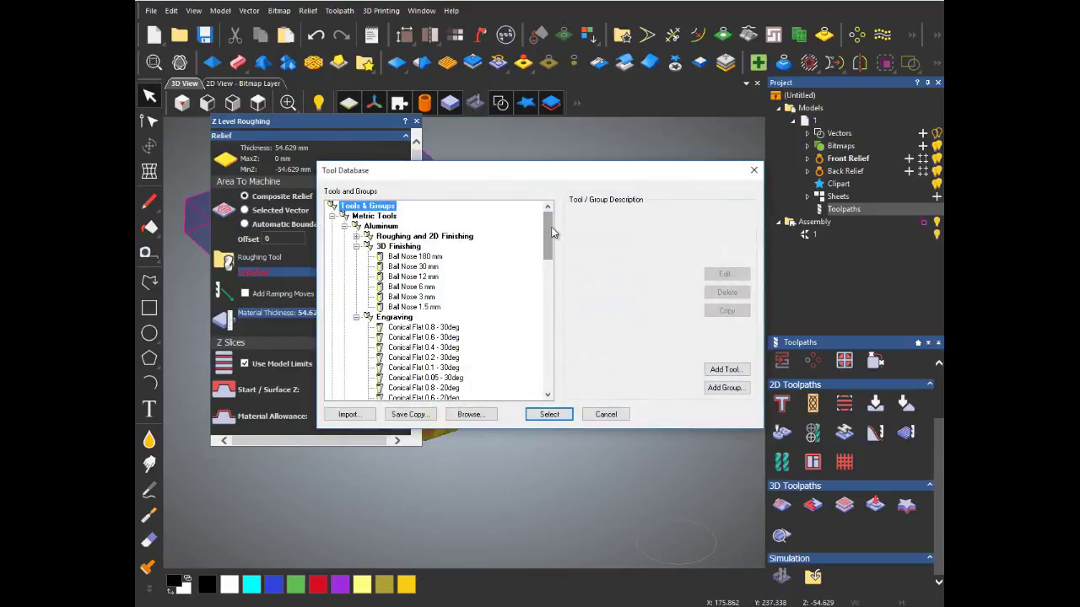
left_click_drag(548, 232, 542, 360)
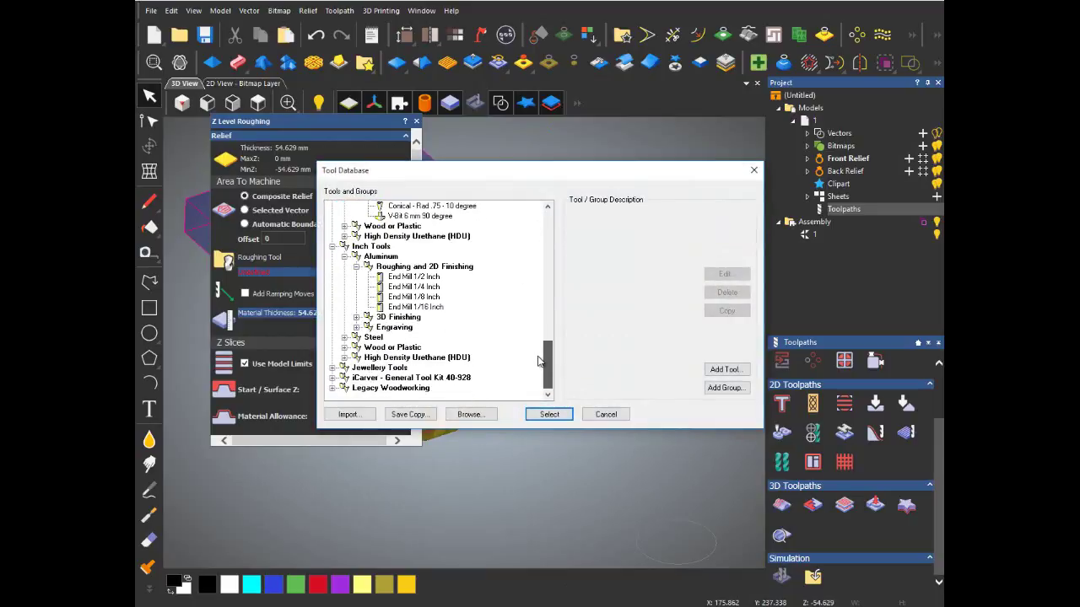
left_click(430, 279)
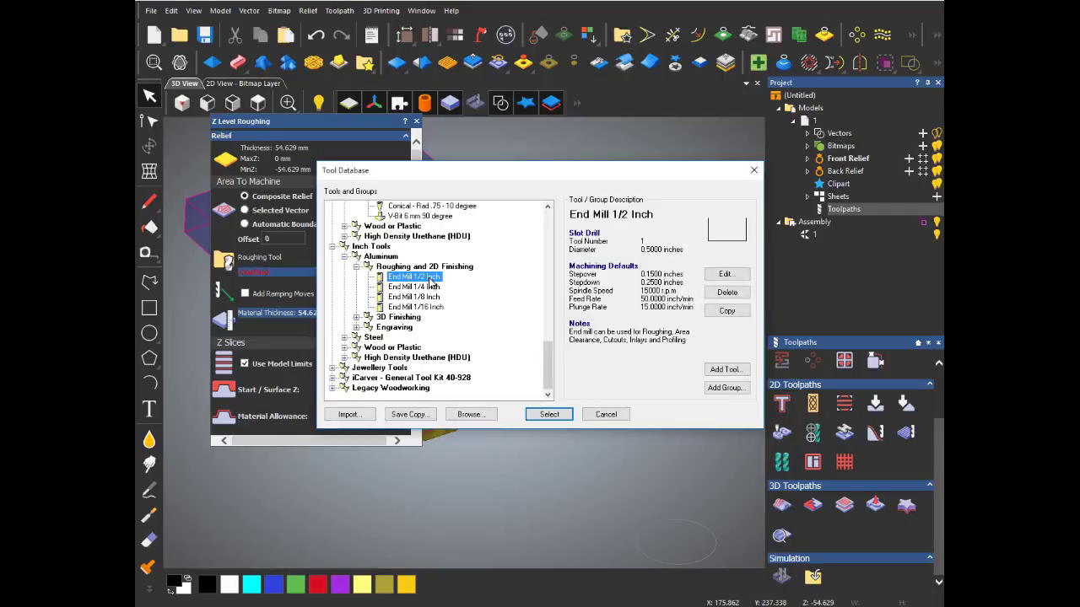
left_click(709, 275)
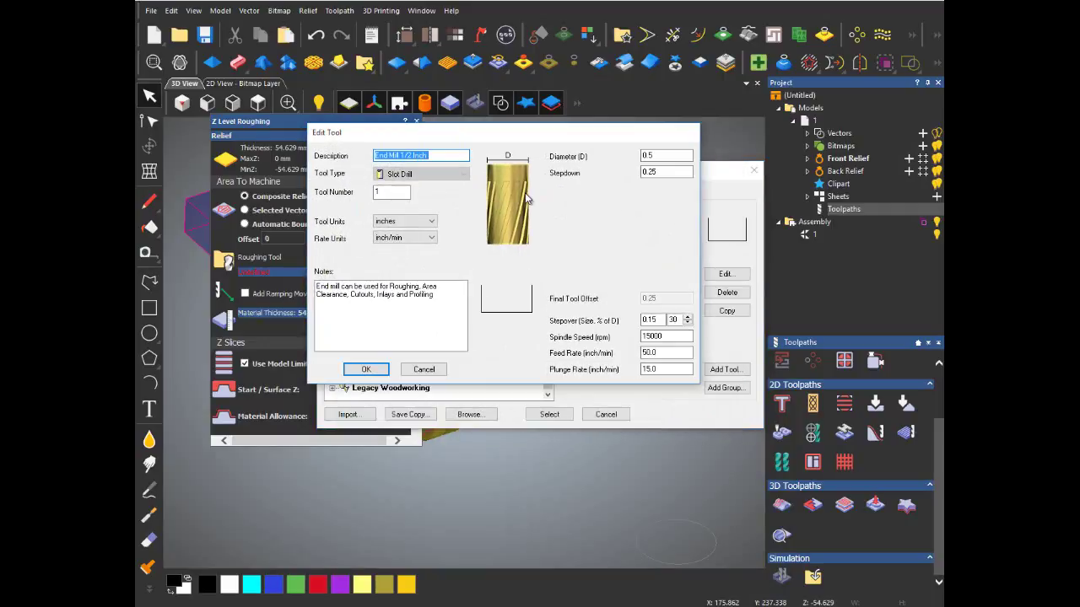
Step: Review the End Mill 1/2 Inch tool values: 0.5 diameter and 0.25 stepdown
left_click_drag(495, 139, 471, 149)
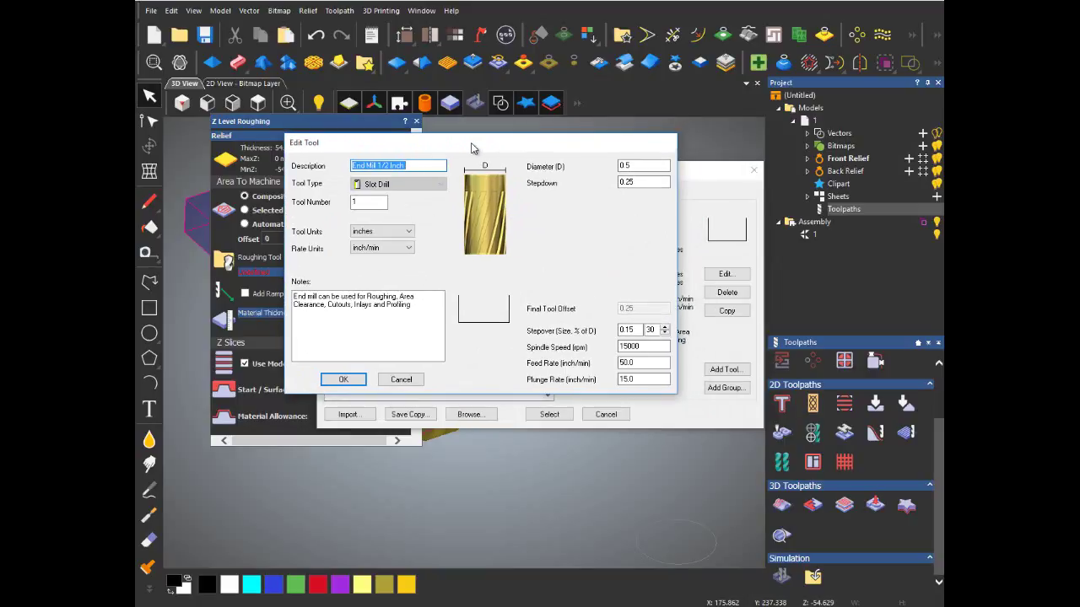
left_click_drag(472, 148, 484, 165)
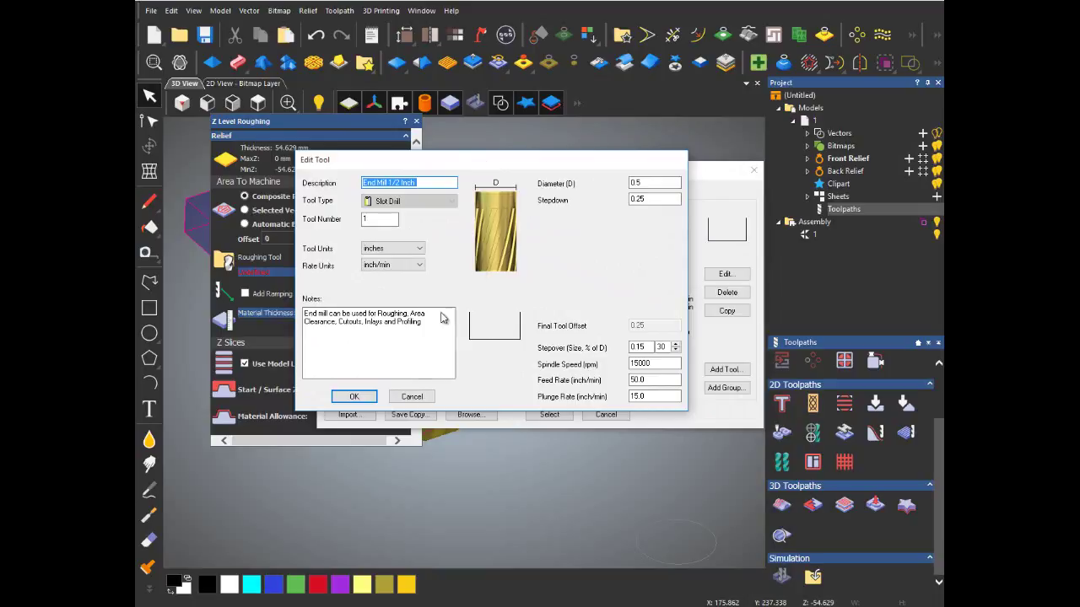
left_click_drag(423, 162, 417, 176)
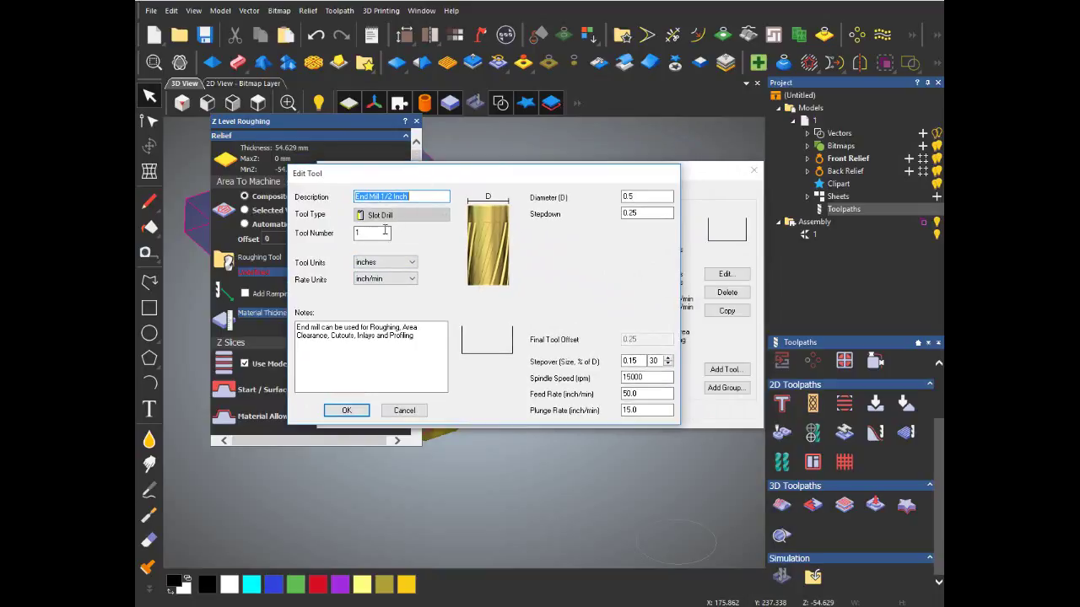
double_click(385, 230)
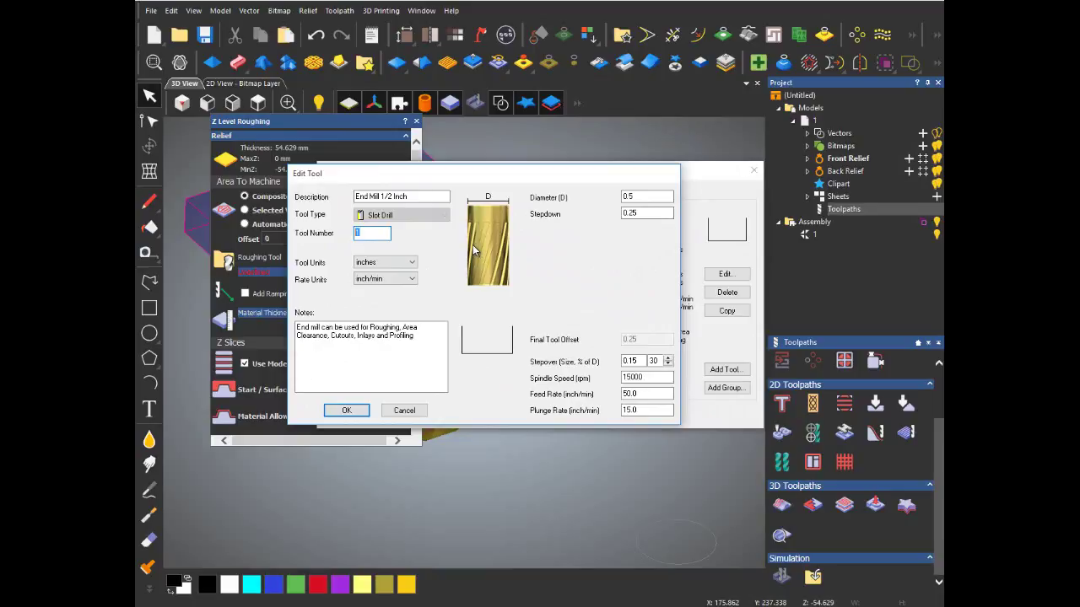
left_click_drag(489, 178, 493, 150)
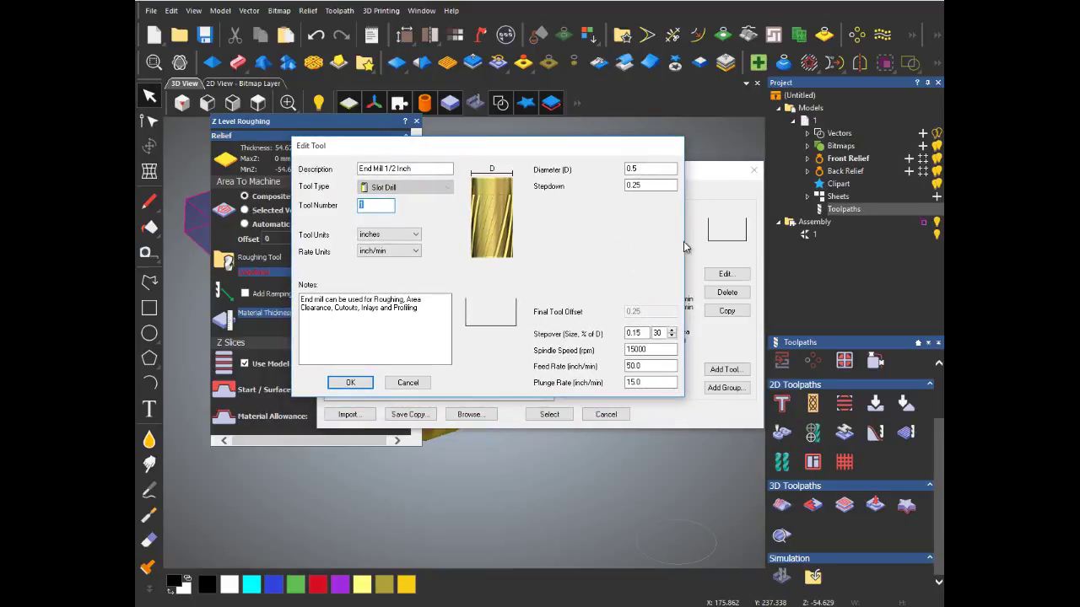
double_click(638, 169)
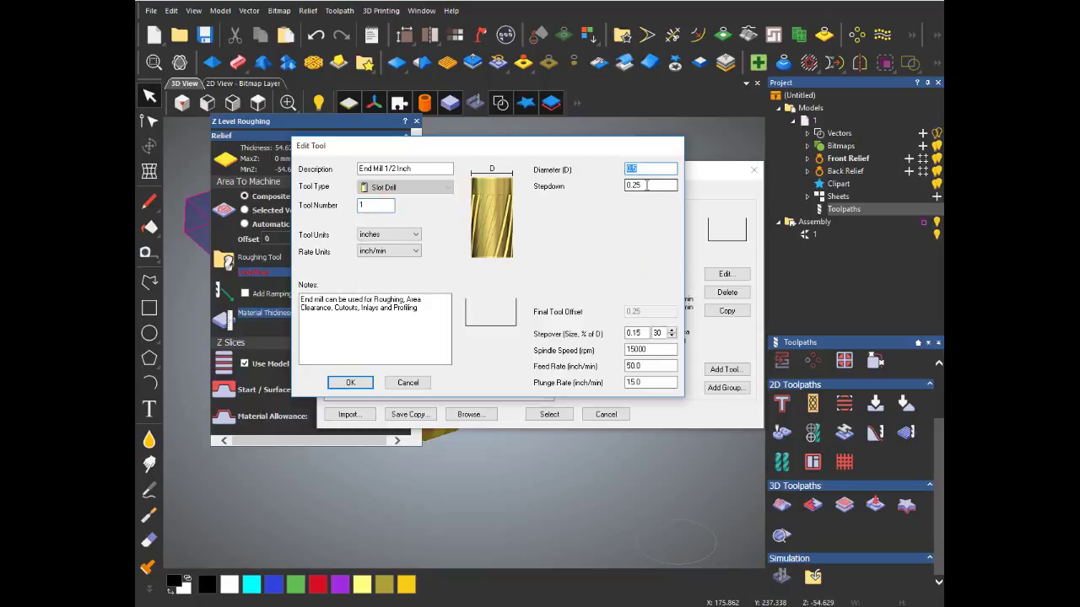
double_click(647, 185)
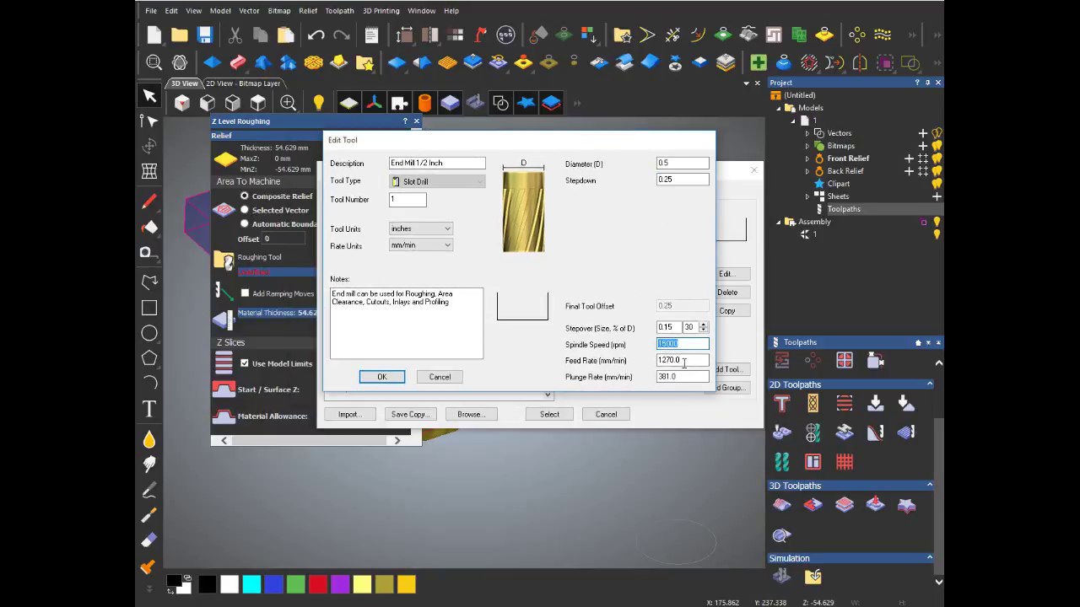
Step: Enter feed rate 3000 and plunge rate 1500, keep 0.15 stepover, and save the tool
key("Tab")
type("3000")
key("Tab")
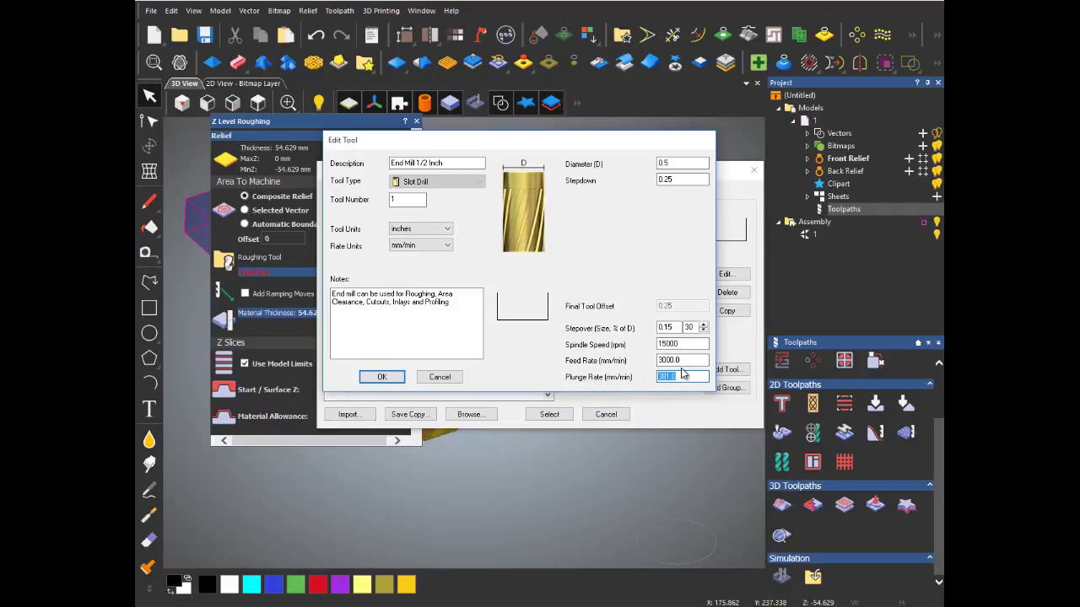
type("1500")
key("shift+Tab")
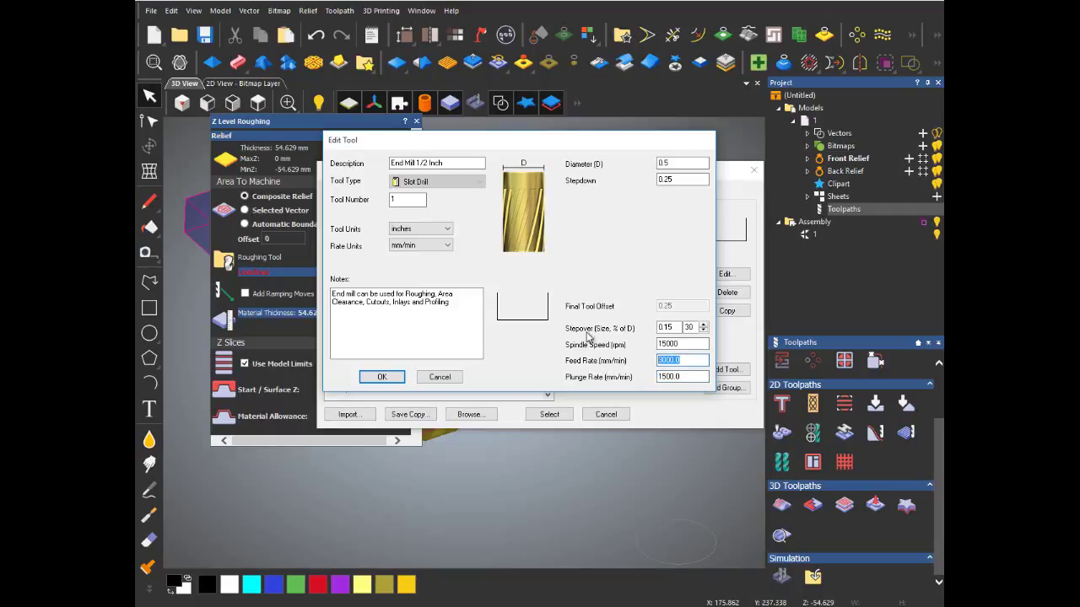
double_click(674, 325)
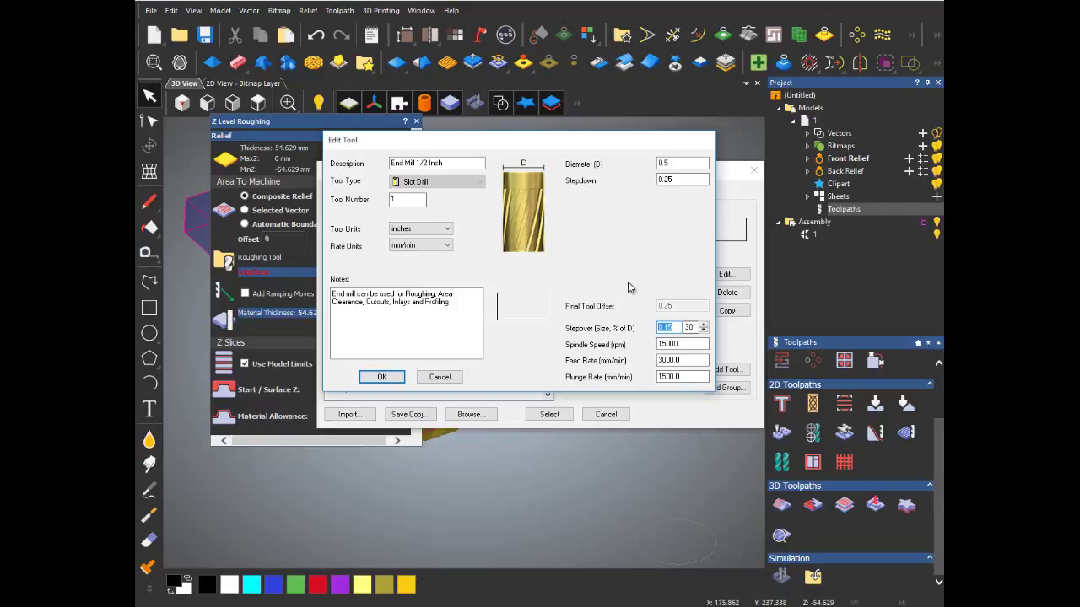
left_click_drag(504, 146, 525, 139)
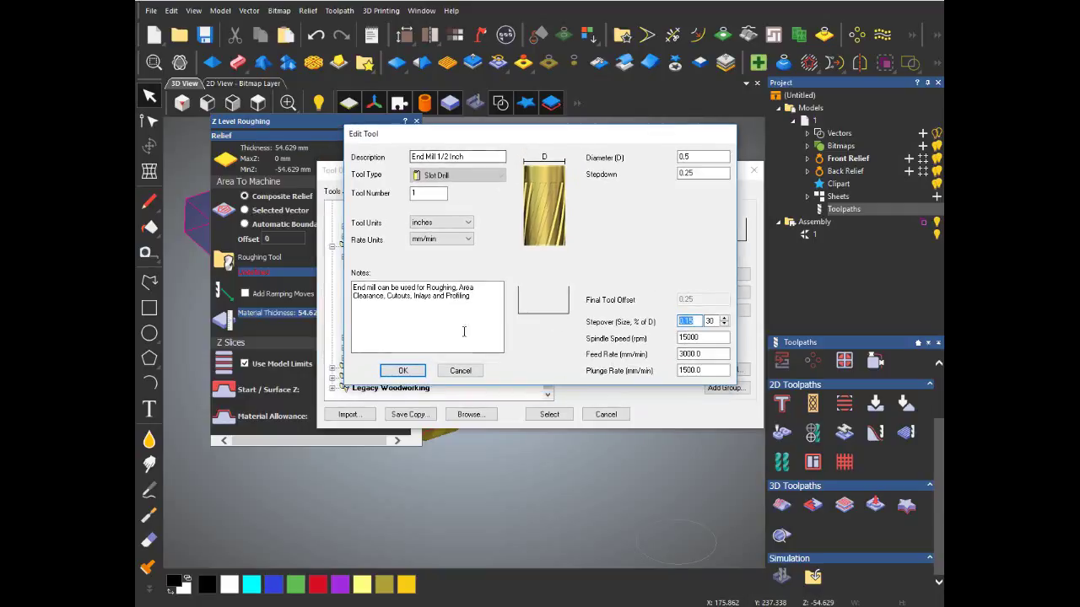
left_click(403, 372)
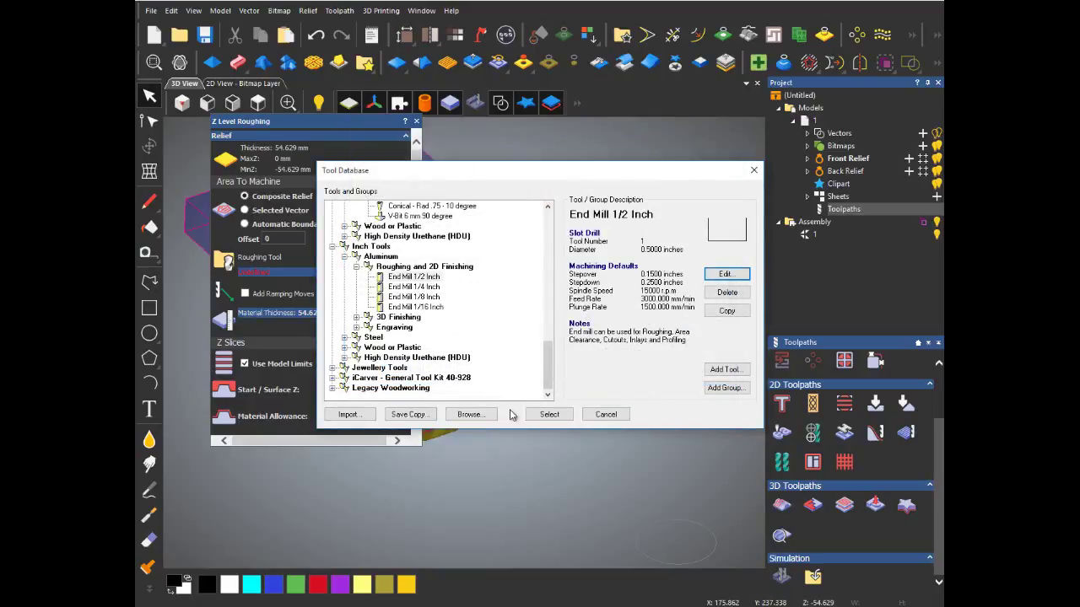
Step: Use End Mill 1/2 Inch for roughing and check the 3.81 mm stepover (12.7 ÷ 3.81)
left_click(557, 416)
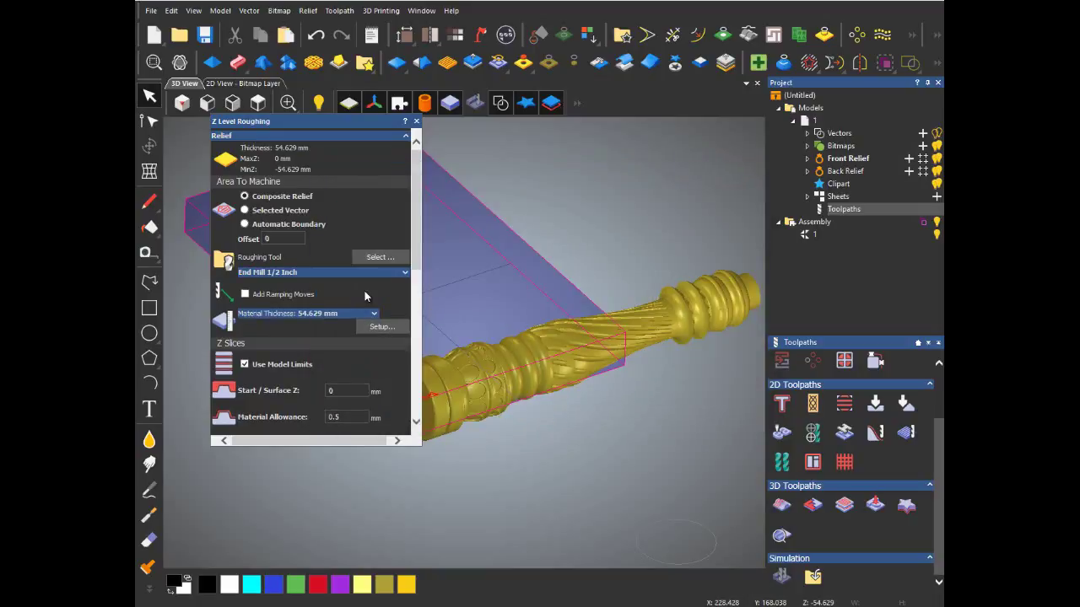
left_click(404, 273)
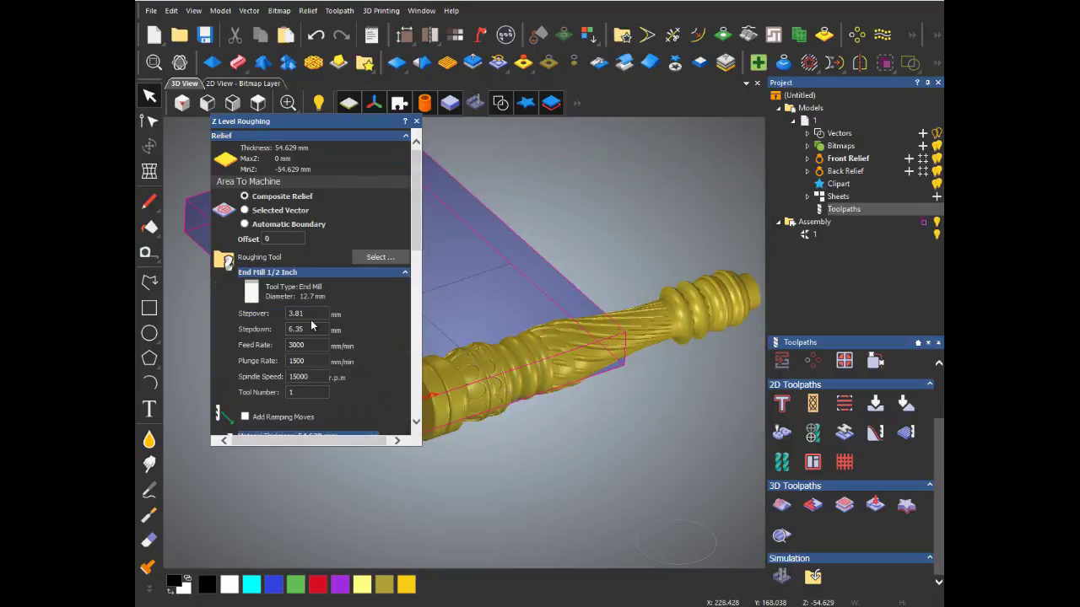
double_click(295, 313)
left_click(447, 601)
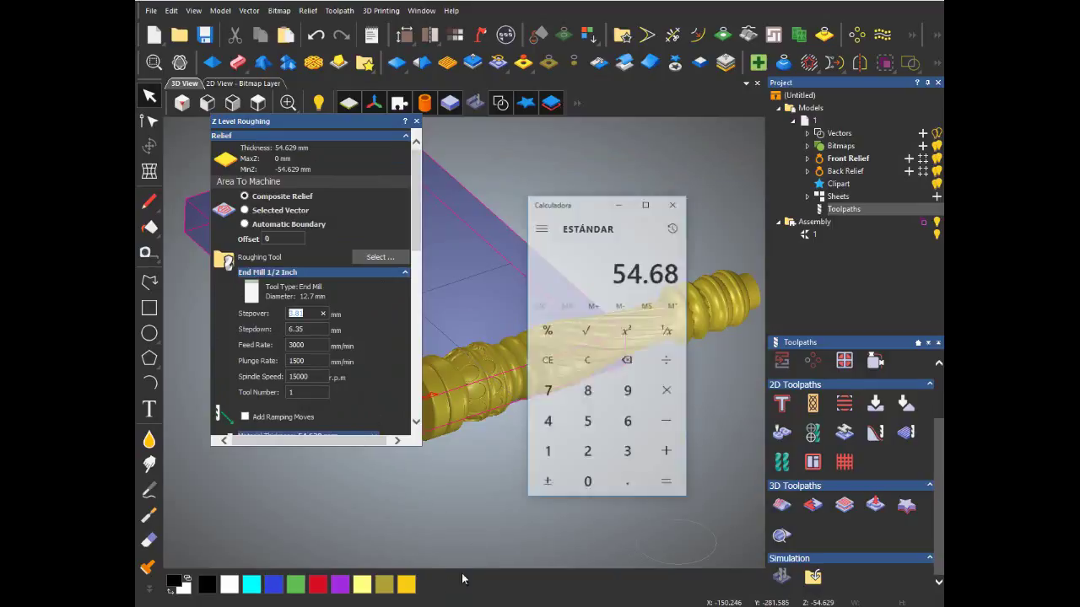
type("12.")
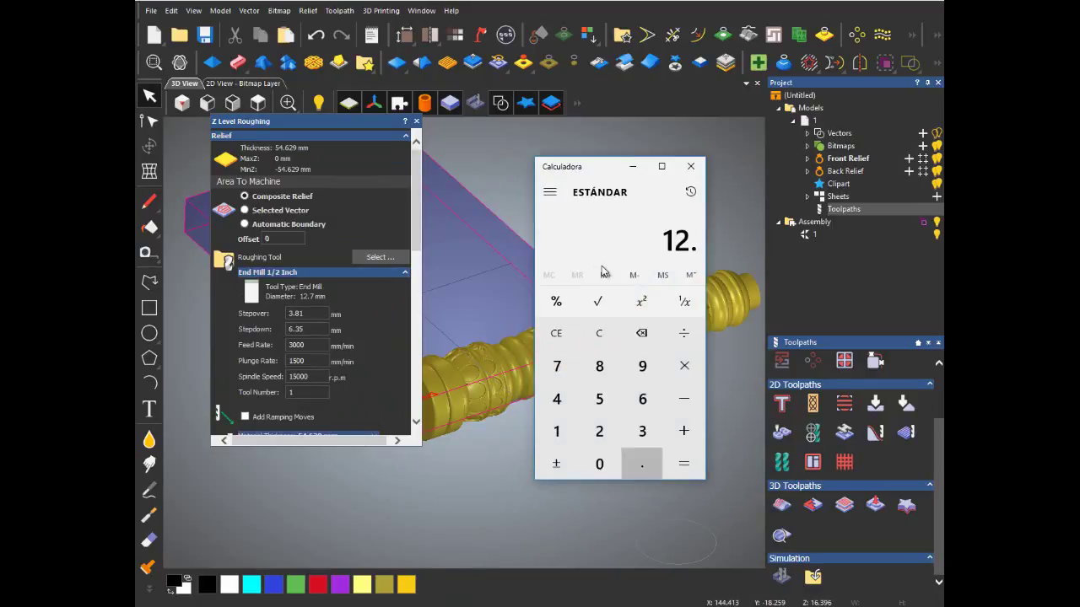
type("7")
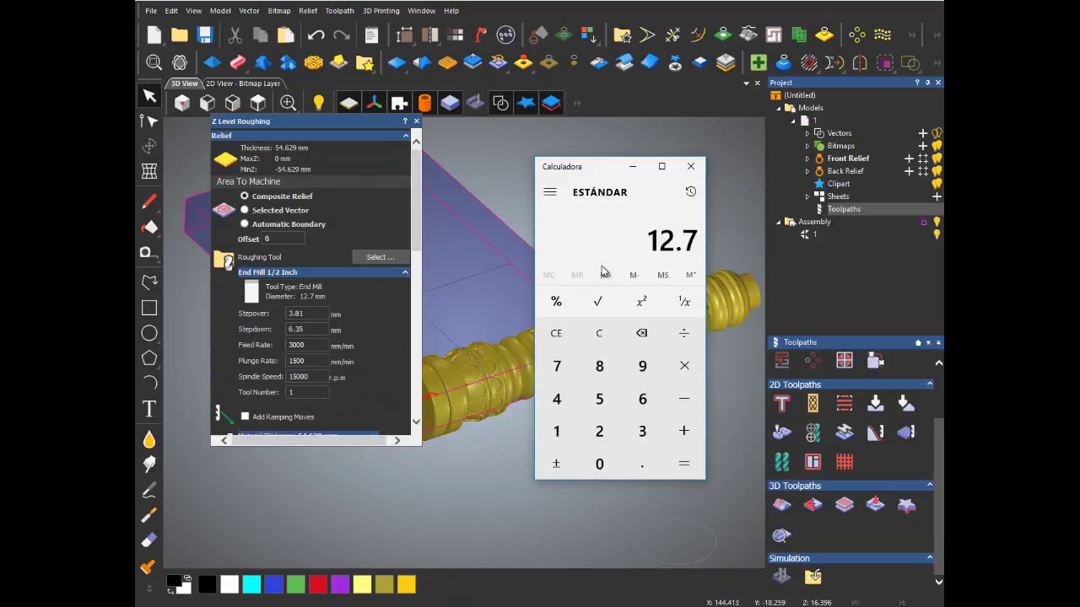
type(" ÷ 3.")
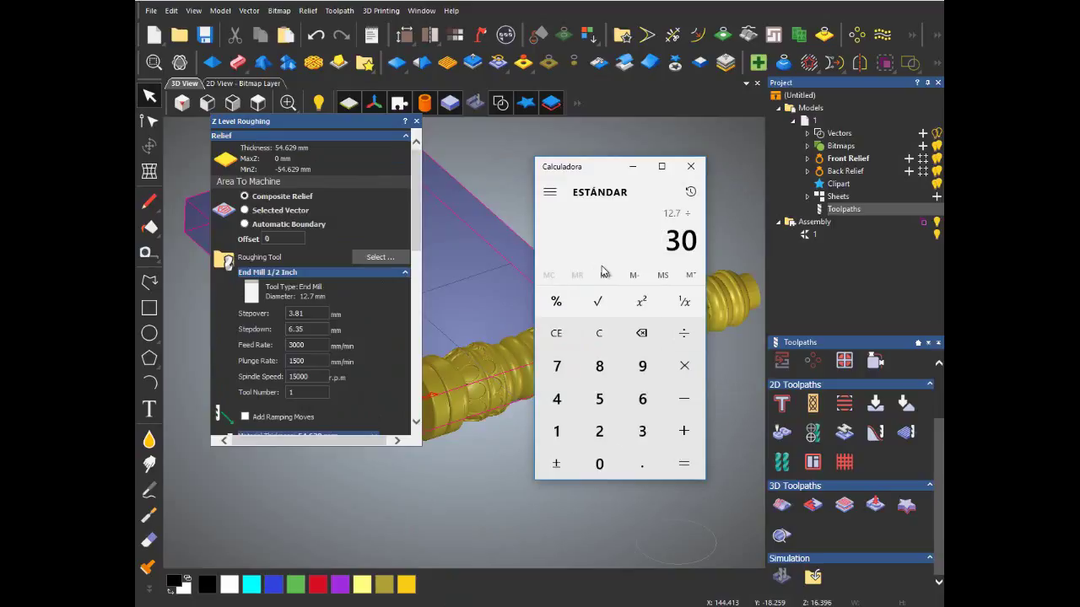
type("81")
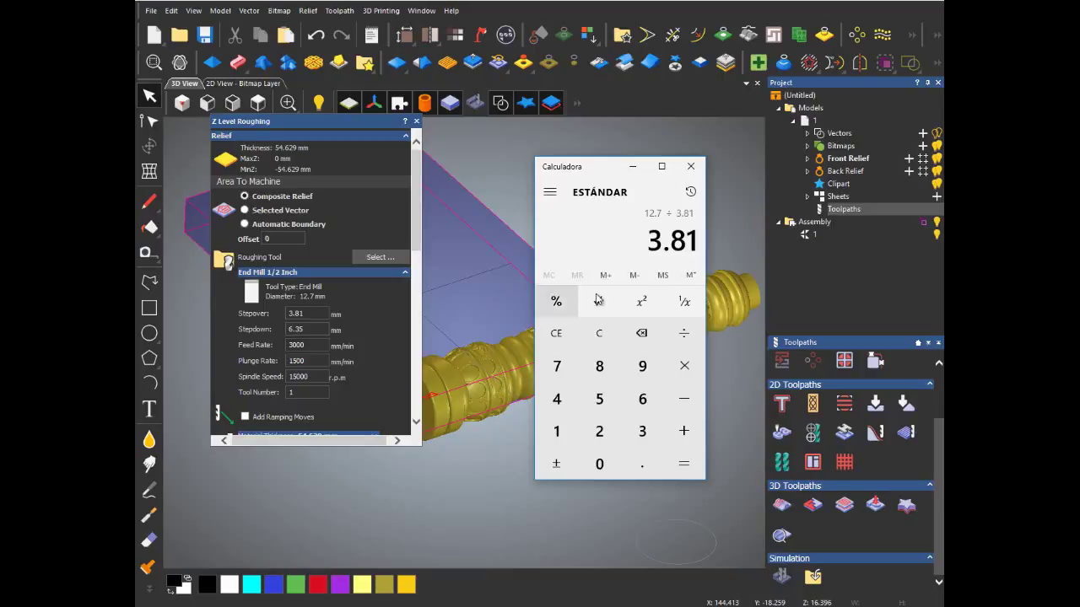
Step: Set the roughing stepdown to 3.175 mm and check the 15000 spindle speed
left_click(311, 329)
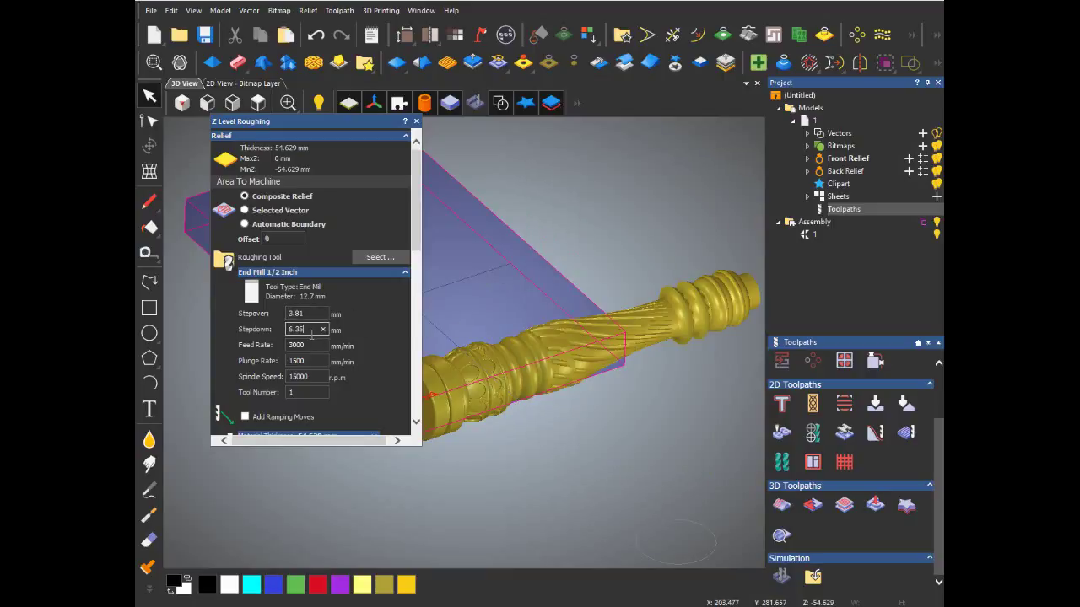
double_click(311, 330)
type("5")
left_click(309, 344)
key("Tab")
key("Tab")
type("15000")
double_click(310, 376)
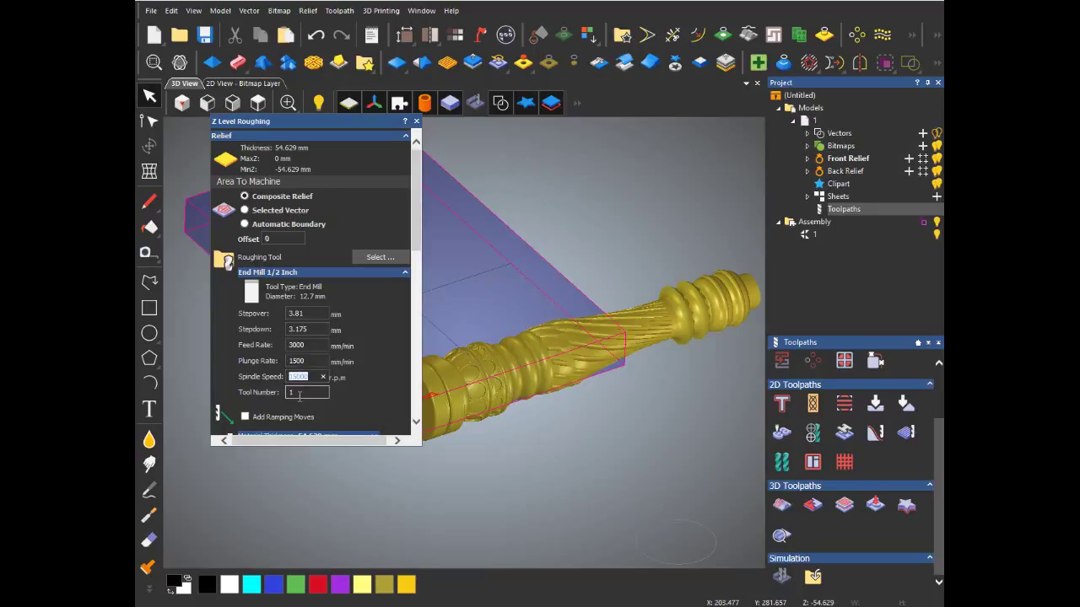
scroll(363, 328, "down", 3)
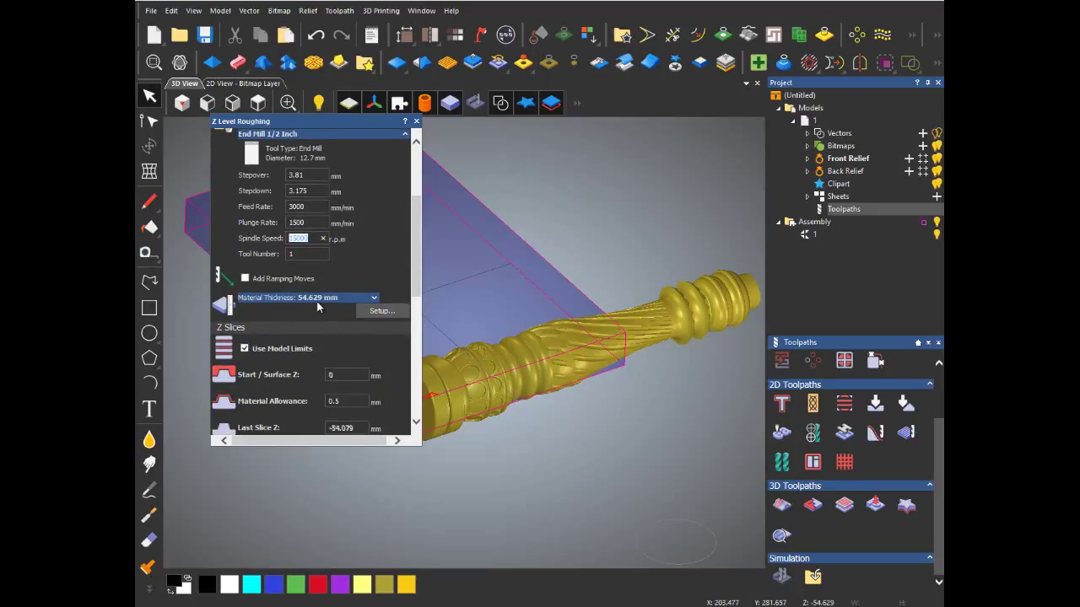
scroll(338, 329, "down", 6)
Step: Calculate the Z Roughing toolpath and view the baluster in isometric view
left_click(378, 424)
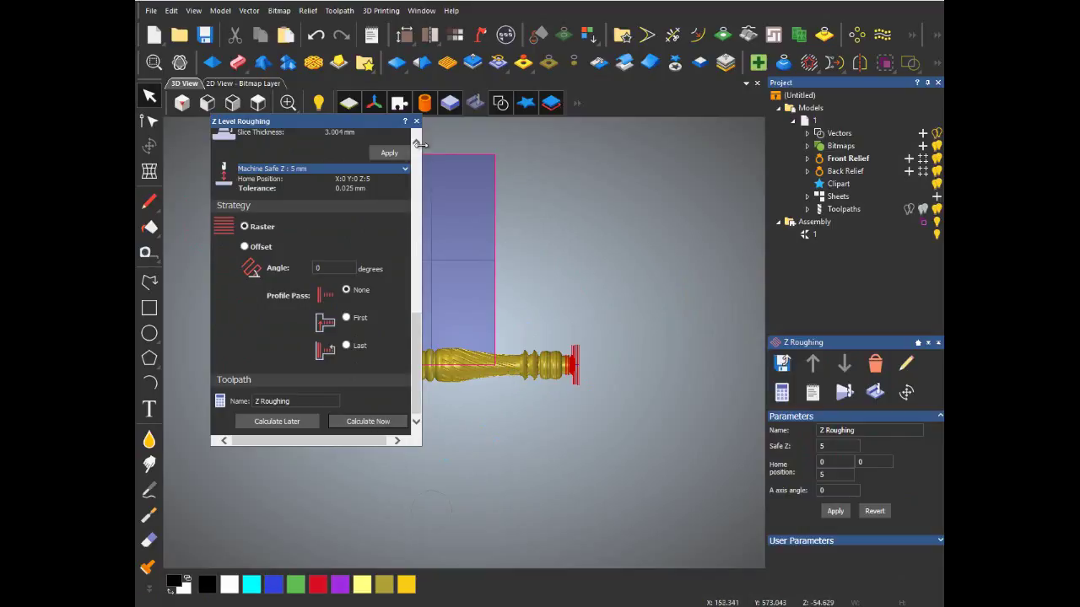
left_click(416, 120)
left_click(188, 108)
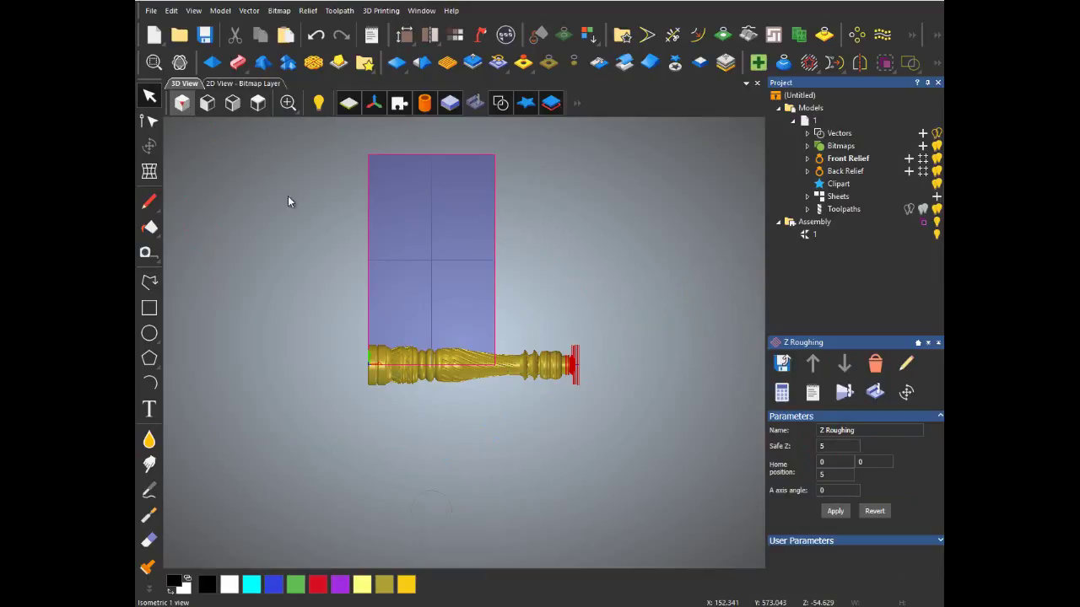
scroll(447, 371, "up", 3)
scroll(447, 371, "up", 2)
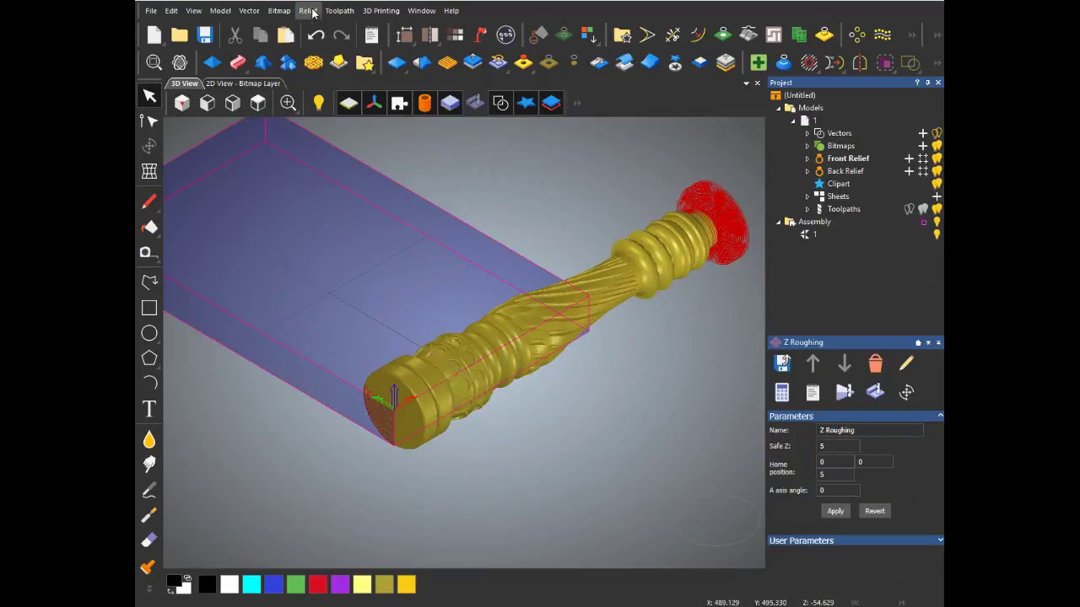
Step: Run Simulate All Toolpaths at High detail to show the Z Roughing terraces
left_click(310, 11)
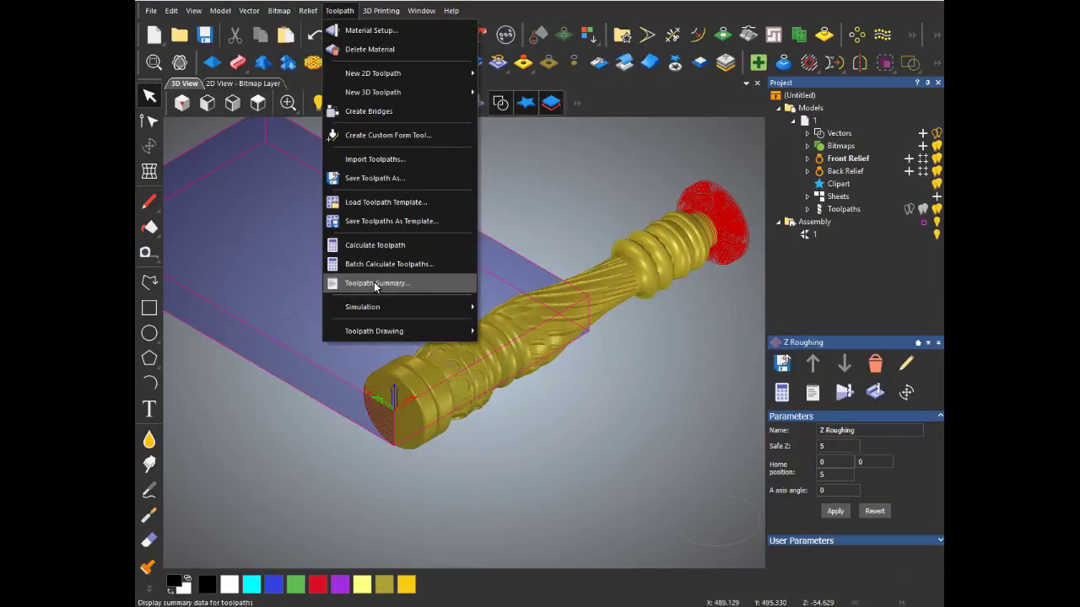
mouse_move(363, 307)
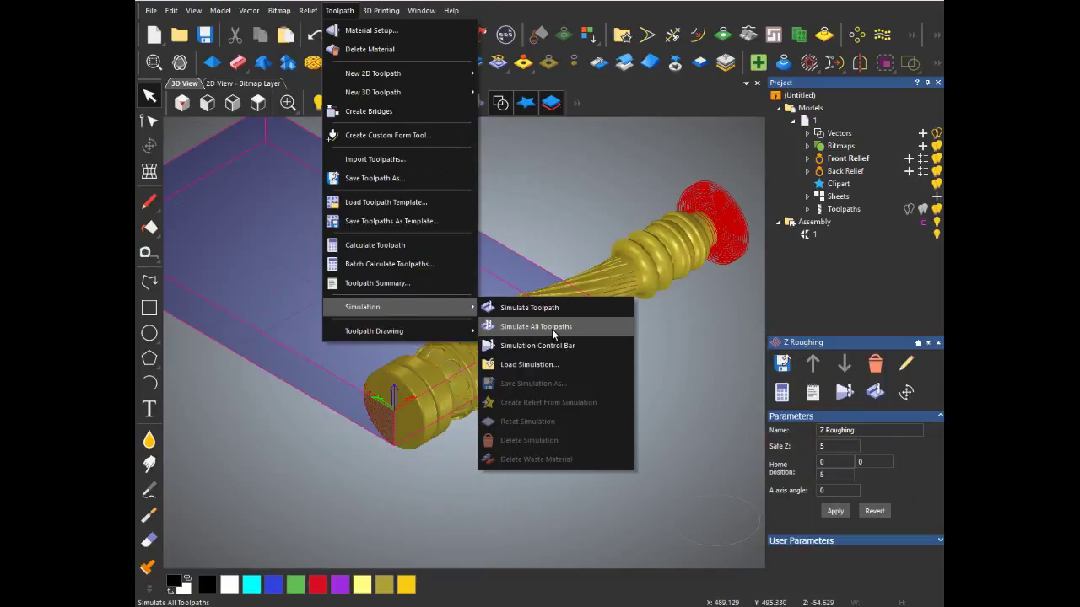
left_click(553, 334)
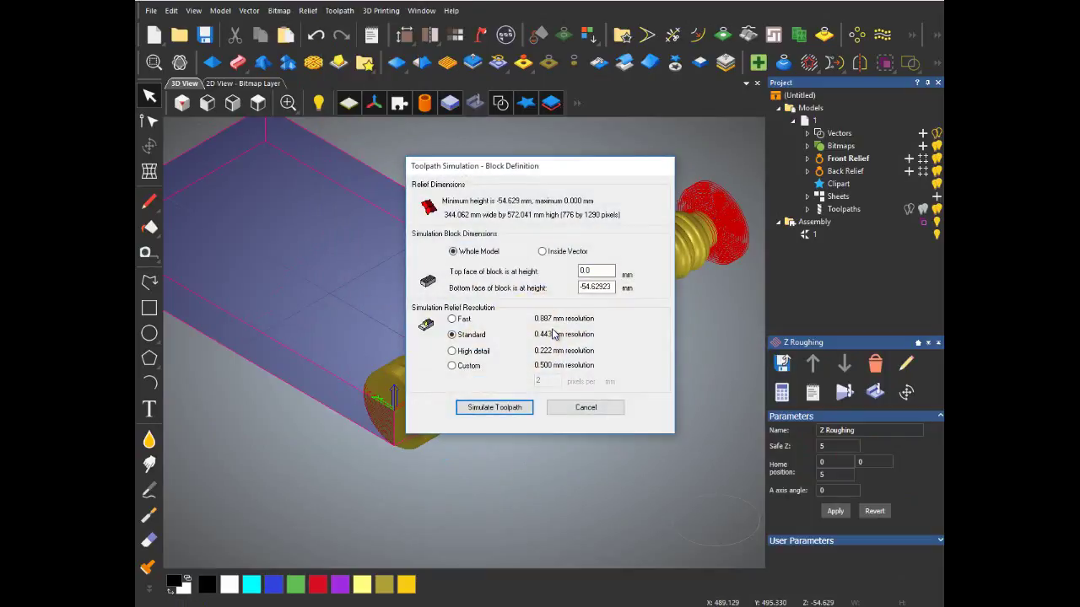
left_click(467, 354)
left_click_drag(550, 170, 793, 64)
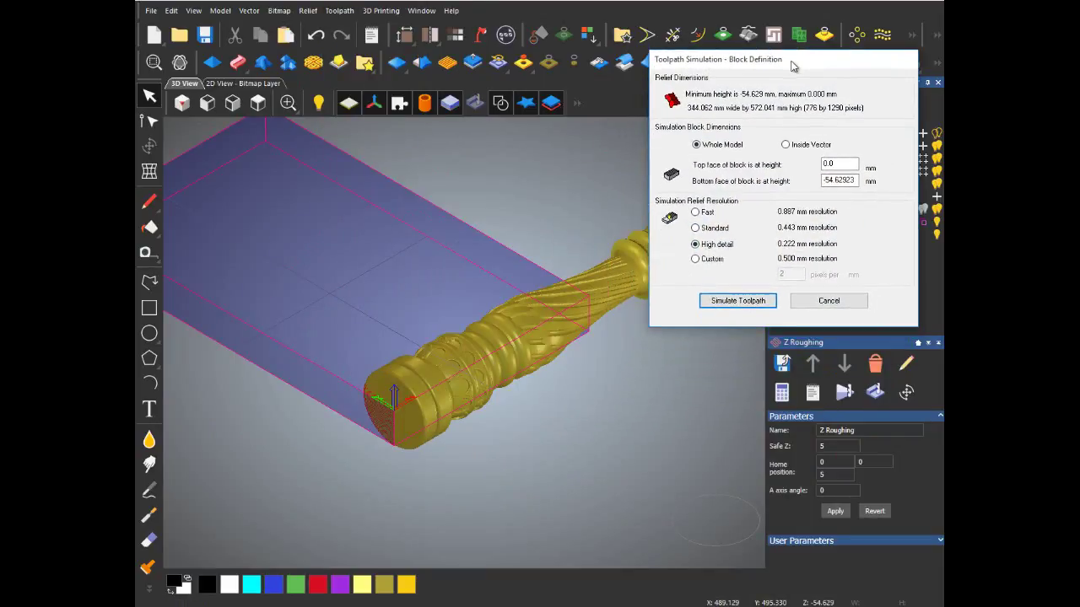
left_click(729, 300)
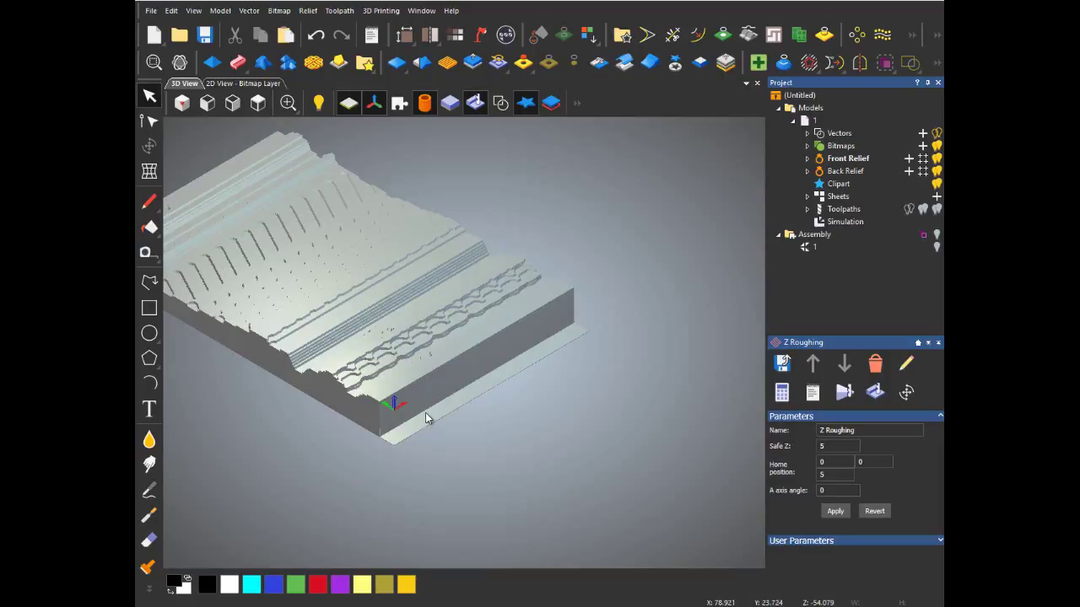
Step: Reset and delete the simulation, then switch the relief back to the rotary column view
left_click(339, 11)
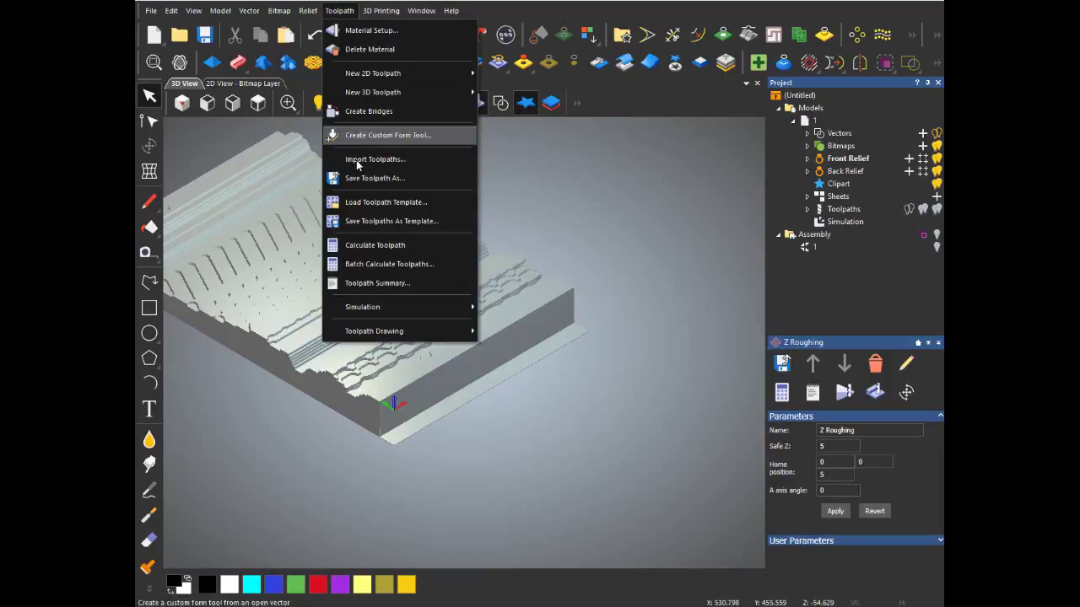
mouse_move(362, 307)
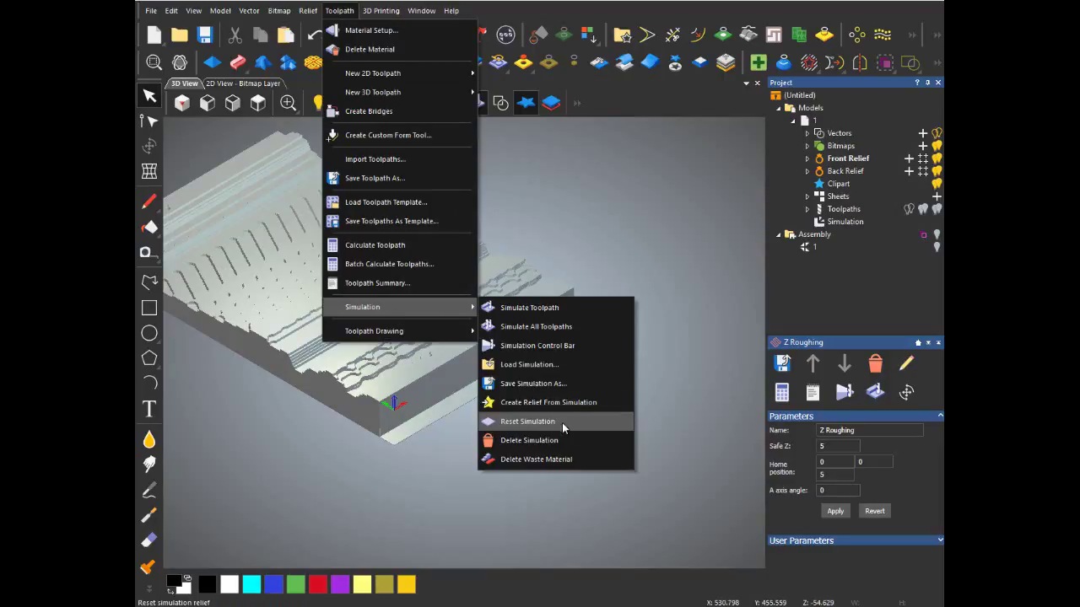
left_click(538, 422)
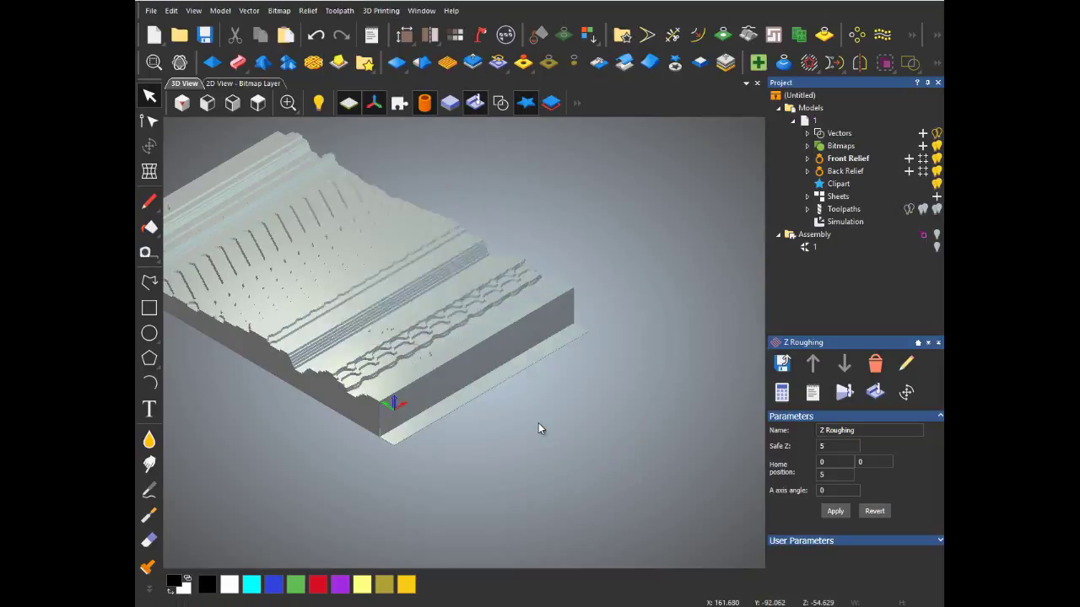
left_click(346, 13)
mouse_move(363, 307)
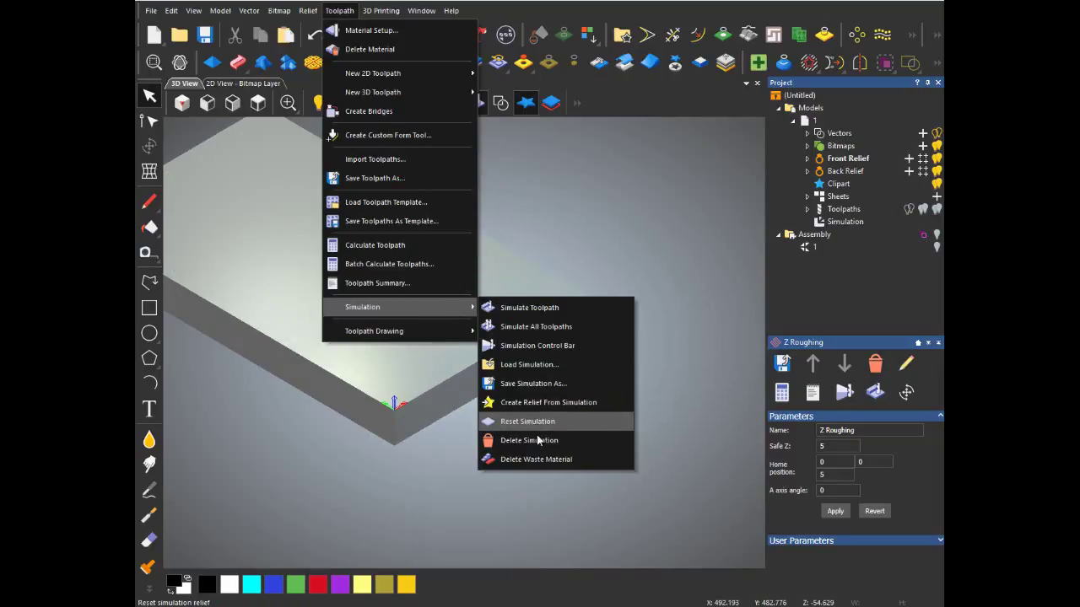
left_click(539, 442)
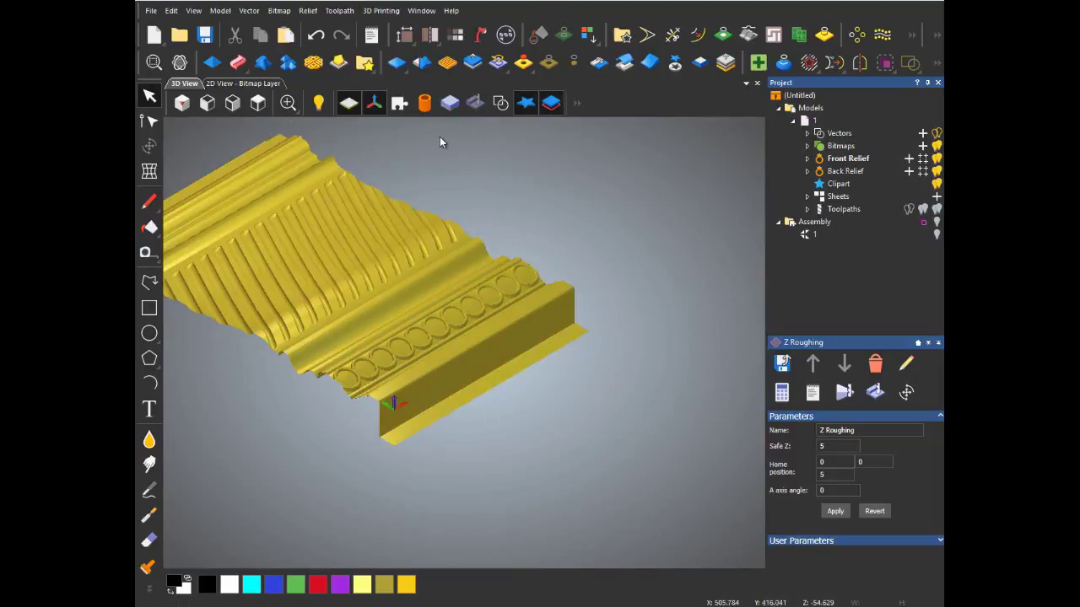
left_click(425, 102)
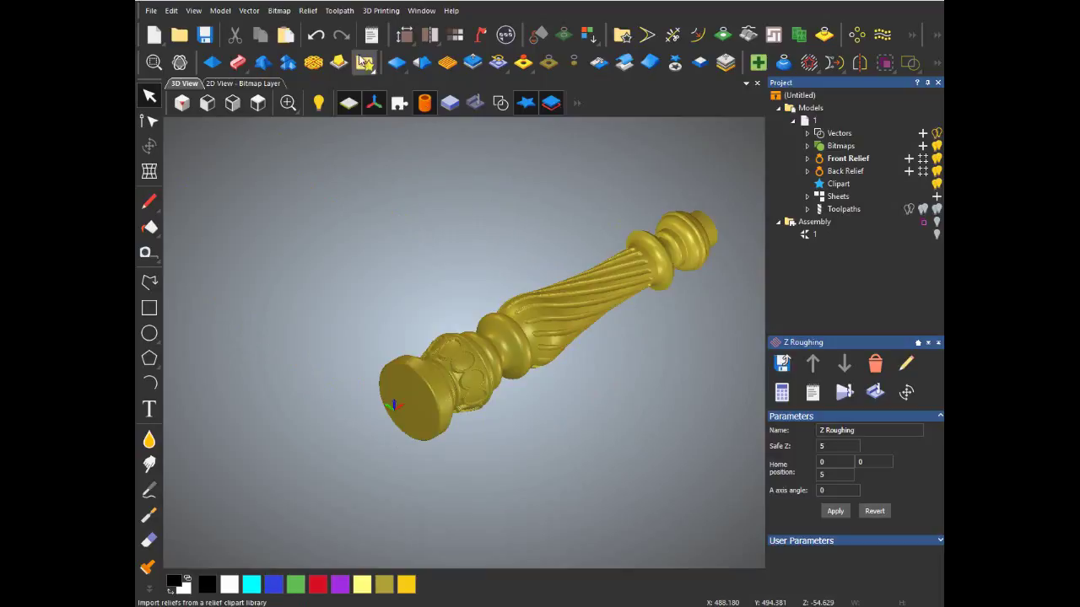
left_click(339, 10)
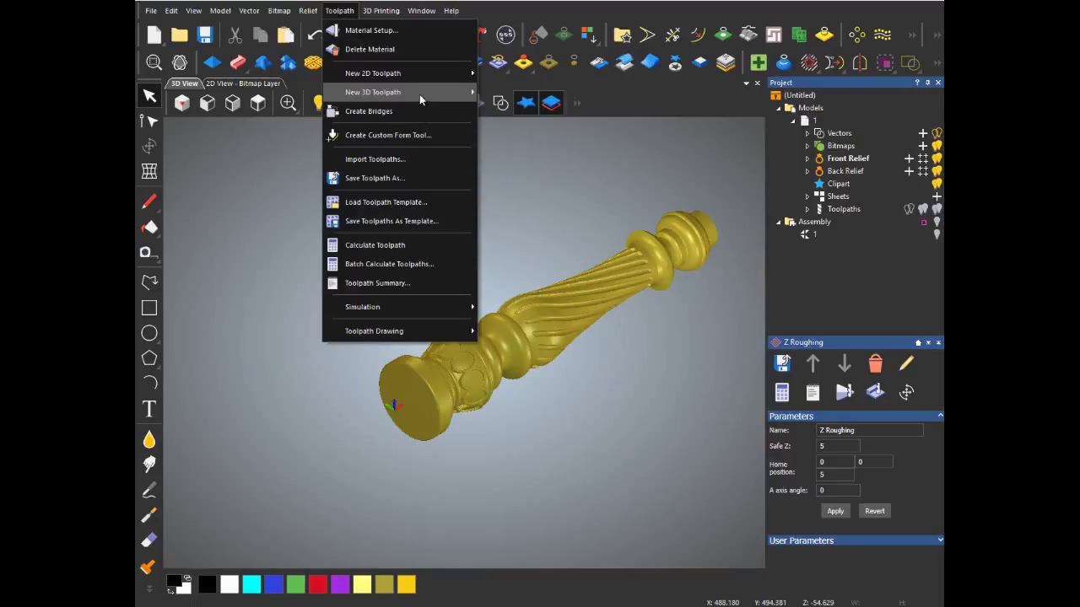
mouse_move(373, 92)
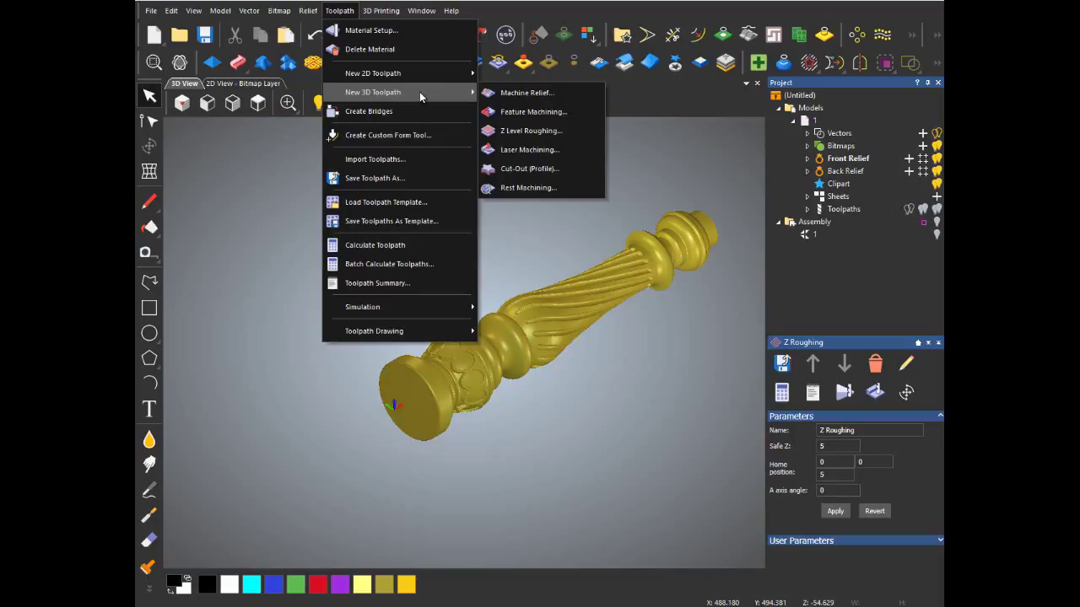
Step: Start a Machine Relief toolpath on the Whole Relief and pick the Ball Nose 6 mm tool
left_click(517, 95)
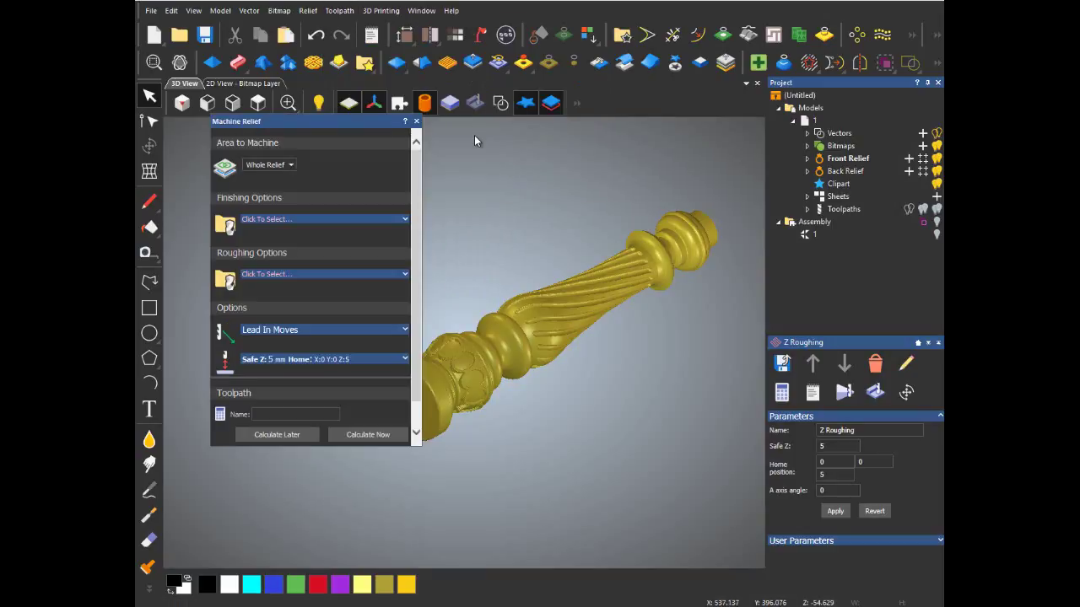
left_click(290, 167)
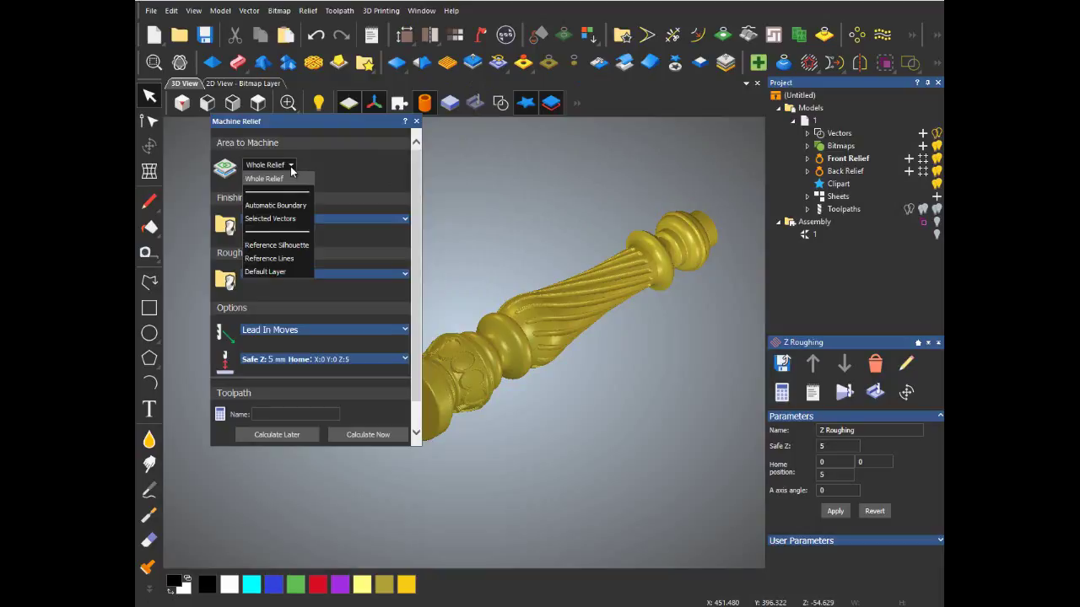
left_click(291, 177)
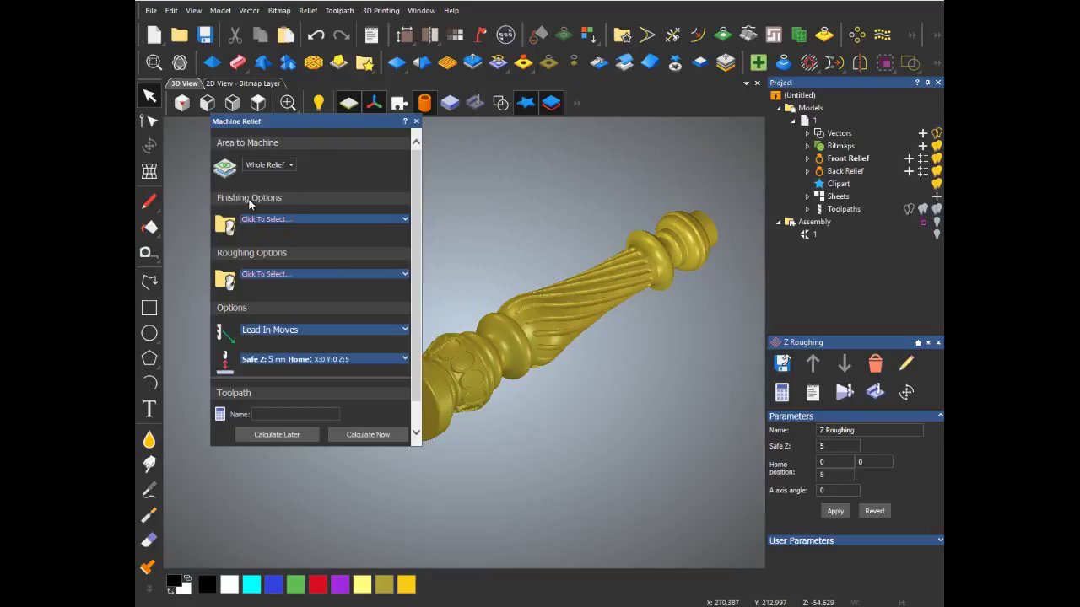
left_click(406, 220)
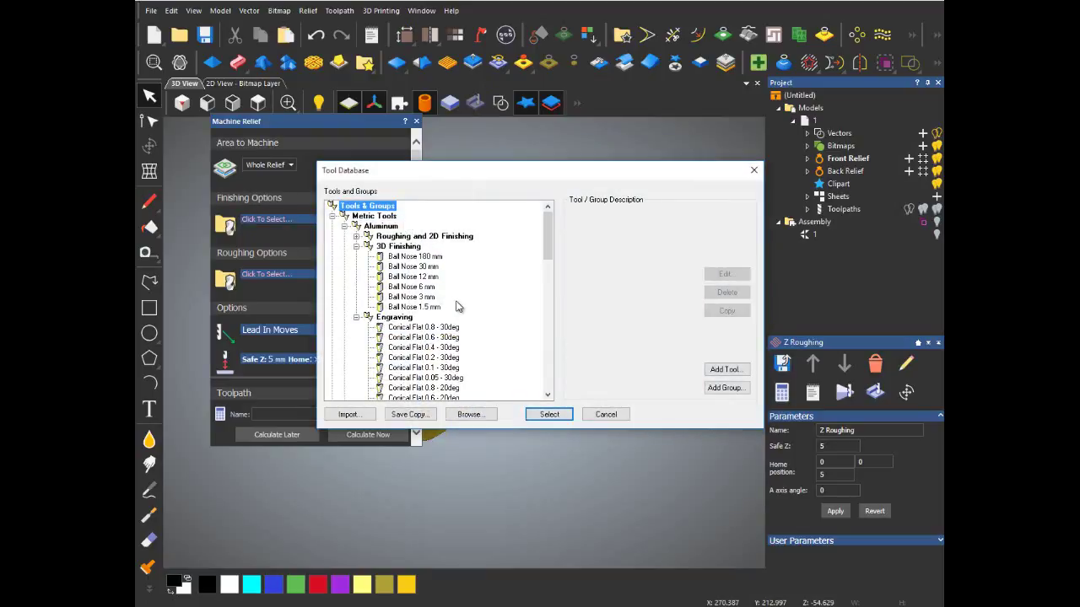
scroll(499, 294, "down", 2)
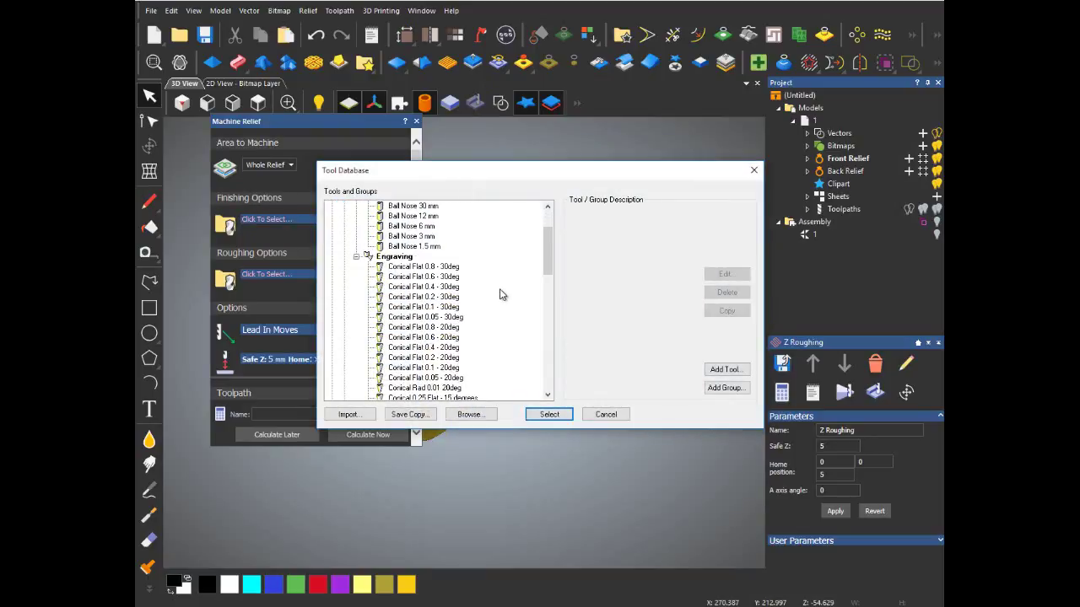
scroll(500, 294, "up", 2)
left_click(422, 288)
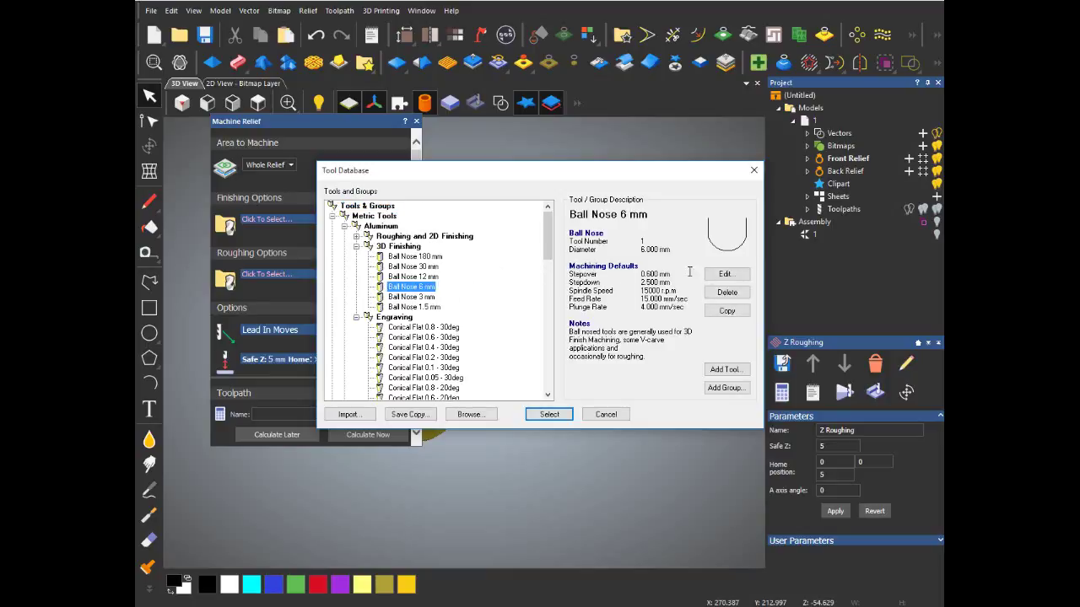
Step: Give Ball Nose 6 mm mm/min rates, feed 2500 and plunge 1250, and use it for finishing
left_click(726, 274)
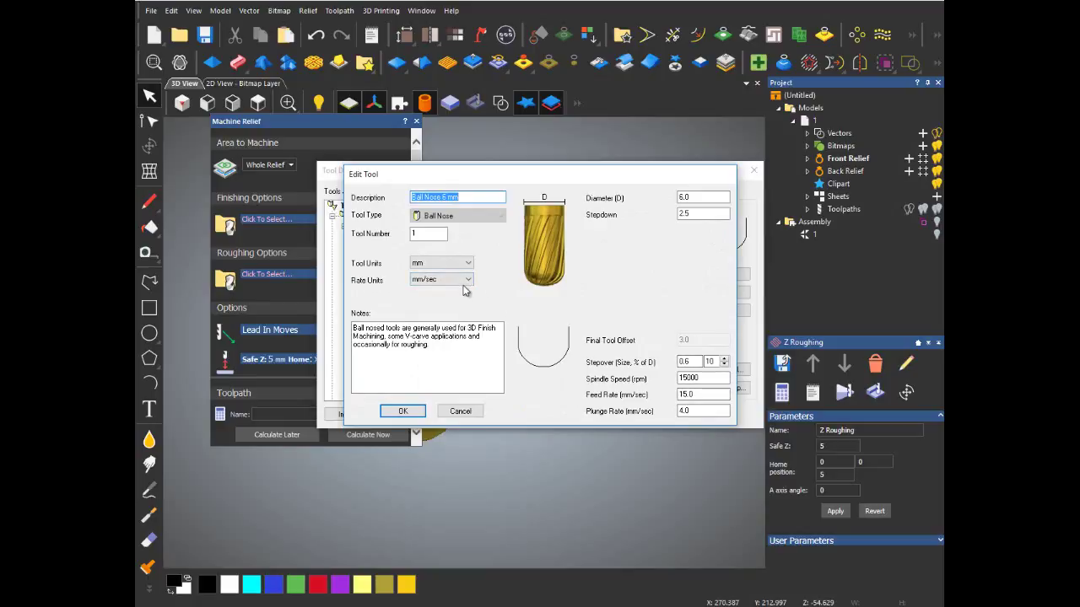
left_click(467, 284)
left_click(423, 298)
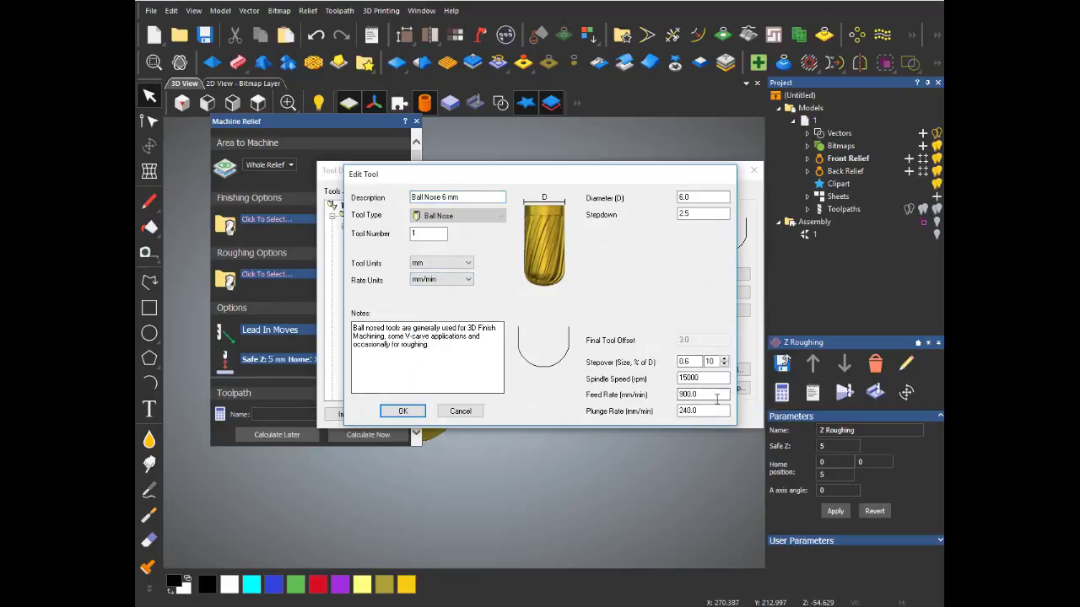
double_click(690, 394)
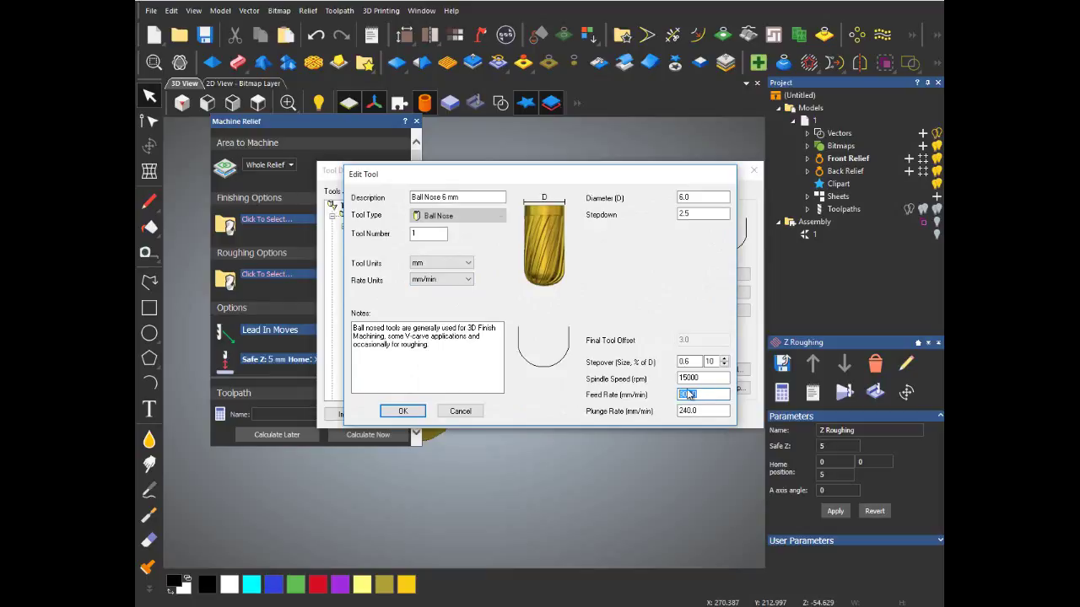
type("2")
type("0")
type("12")
type("50")
left_click(708, 390)
key("shift+Tab")
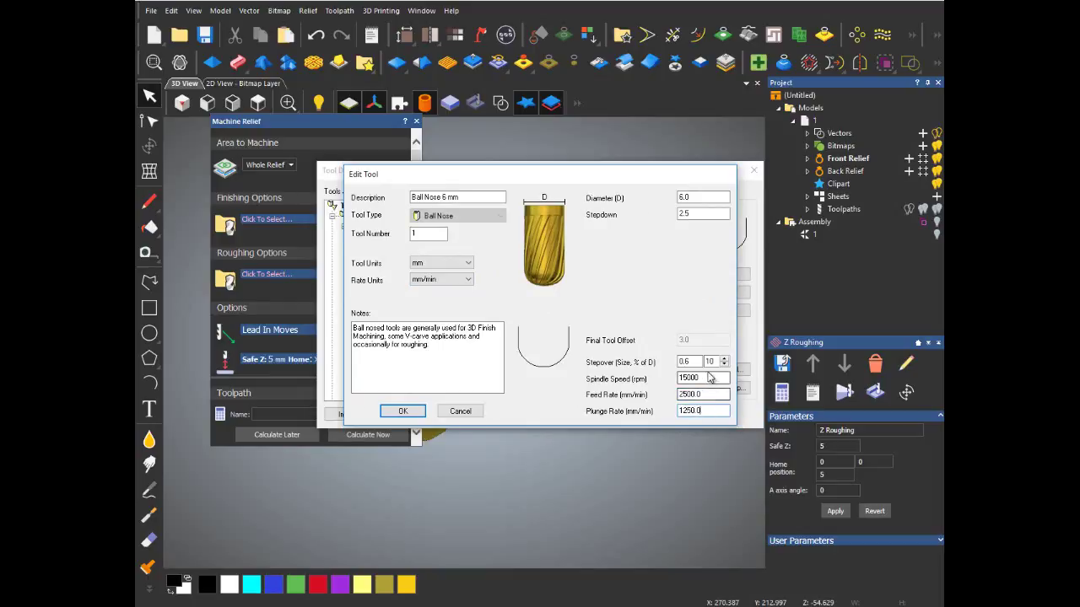
key("shift+Tab")
key("Tab")
key("shift+Tab")
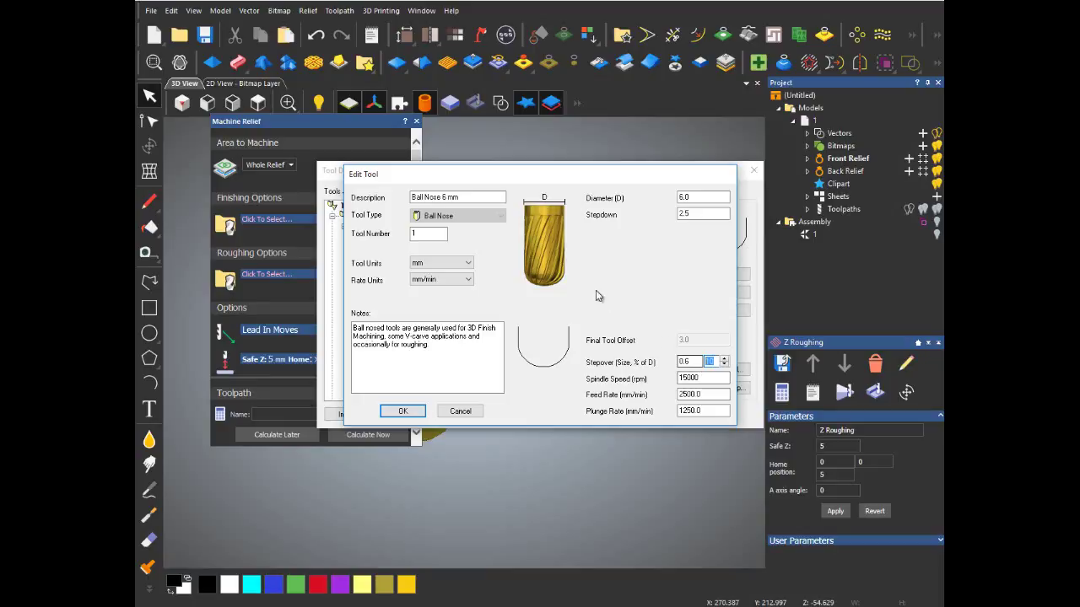
key("shift+Tab")
key("Tab")
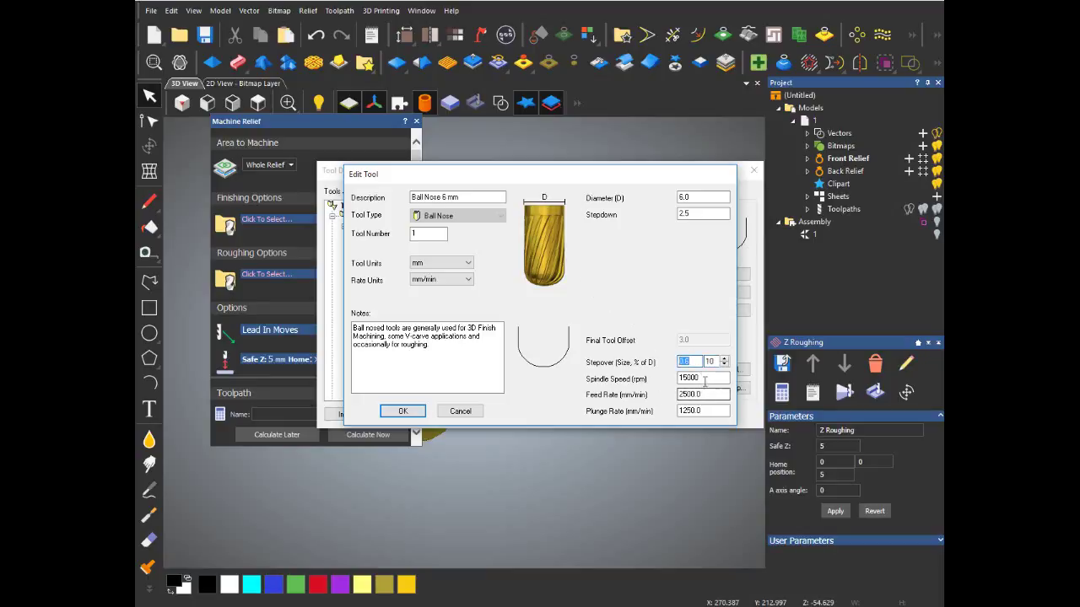
key("shift+Tab")
left_click(413, 411)
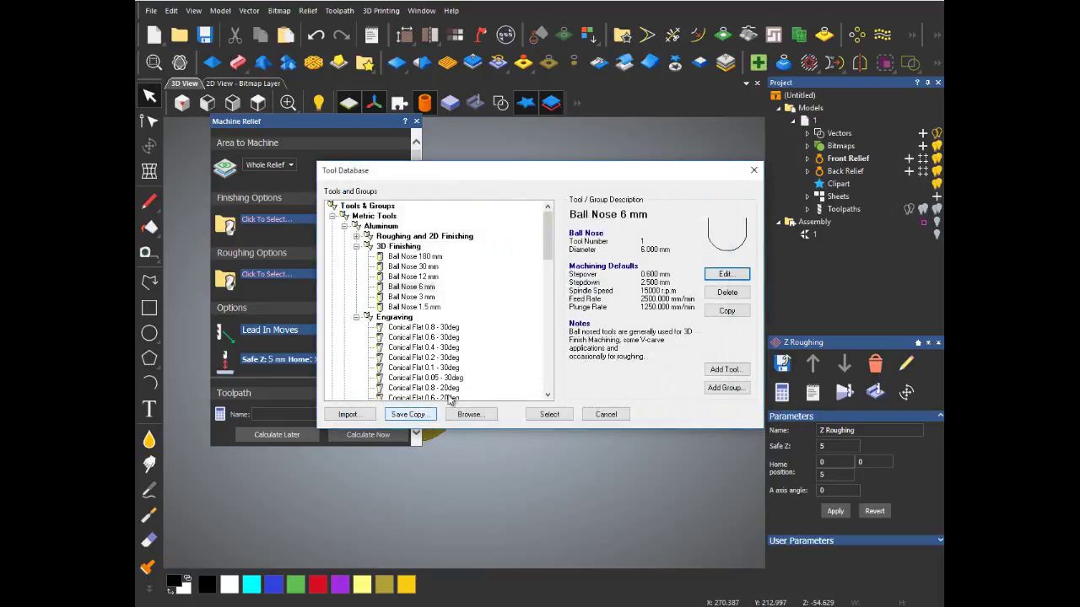
left_click(549, 415)
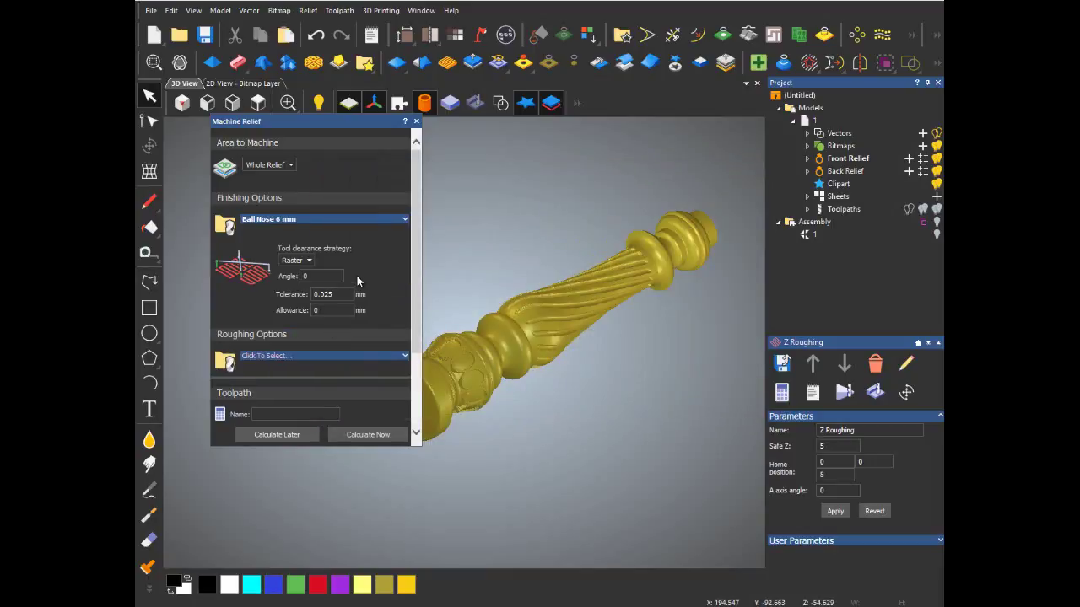
Step: Keep the Raster strategy and check the tolerance and 0.30 mm finishing stepover
left_click(304, 262)
left_click(295, 273)
left_click(335, 293)
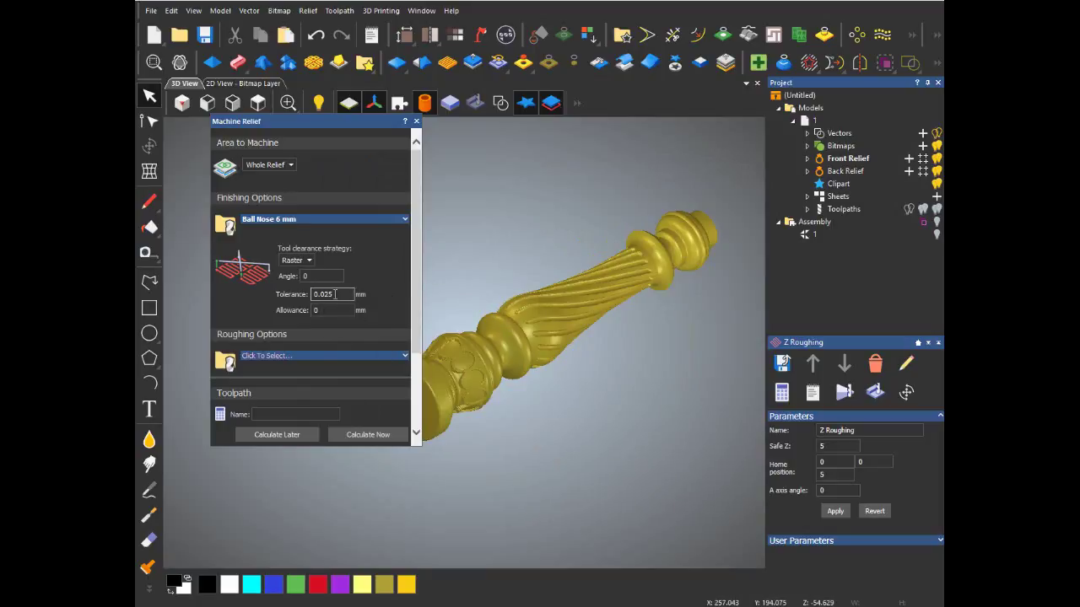
left_click(405, 221)
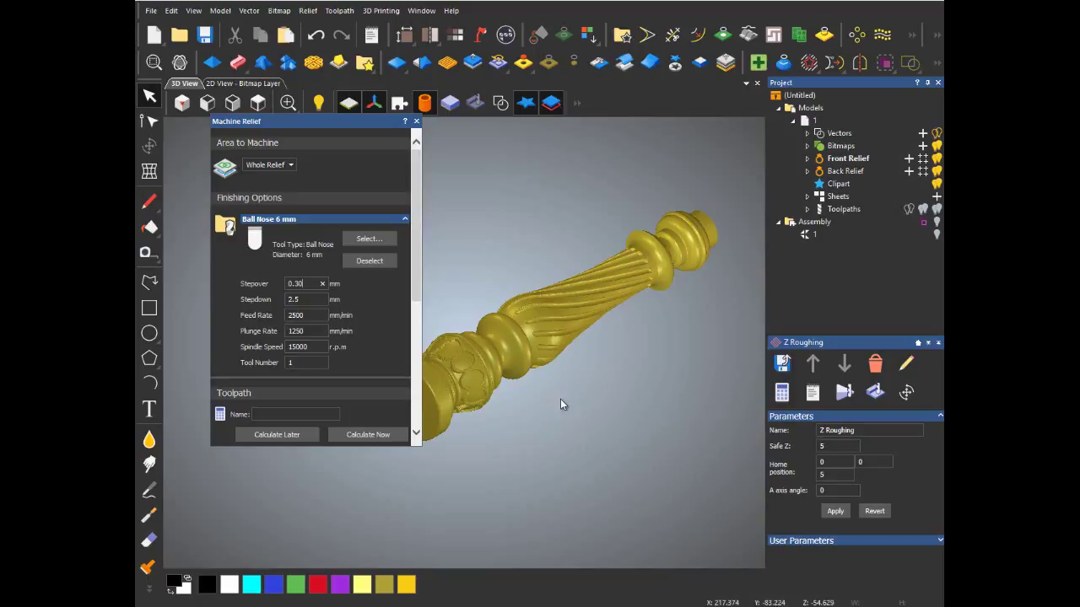
scroll(476, 379, "up", 2)
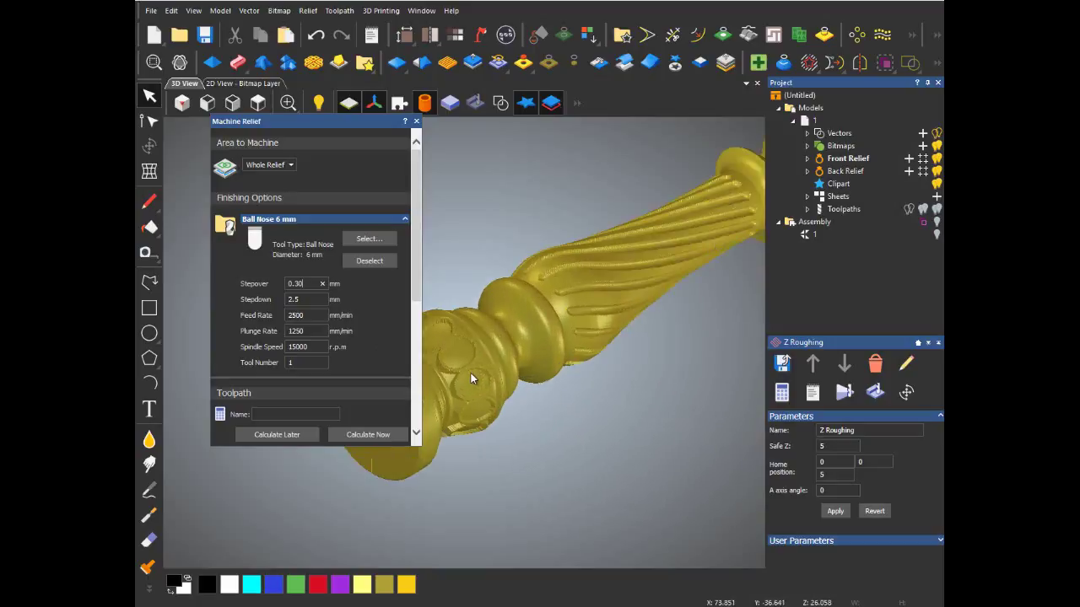
scroll(471, 373, "up", 2)
scroll(469, 373, "up", 2)
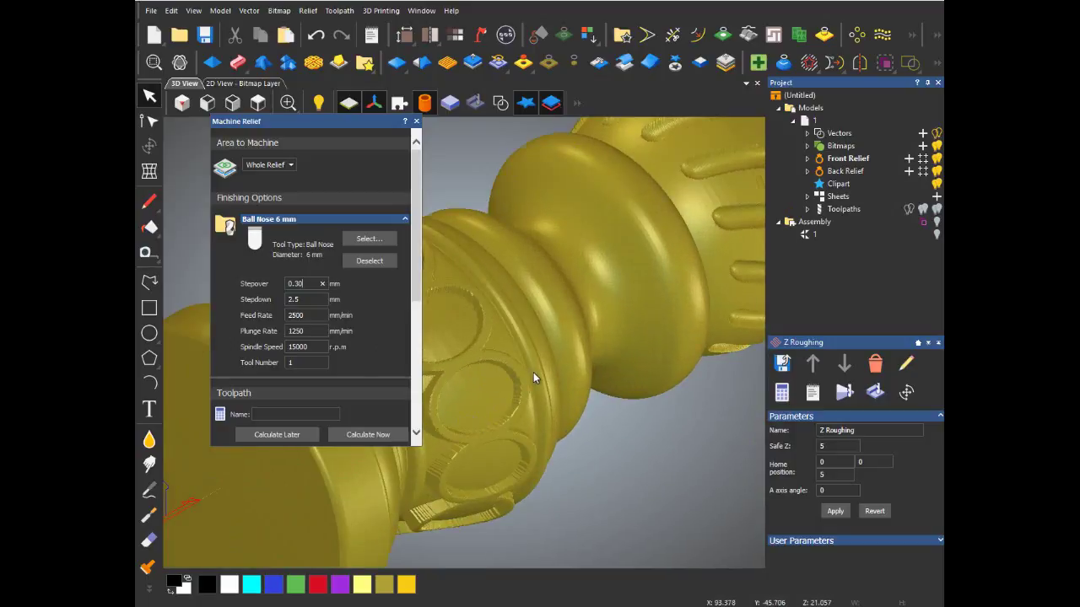
scroll(533, 372, "down", 5)
scroll(372, 435, "down", 2)
Step: Calculate the Machine Relief finishing toolpath and close its settings panel
left_click(375, 436)
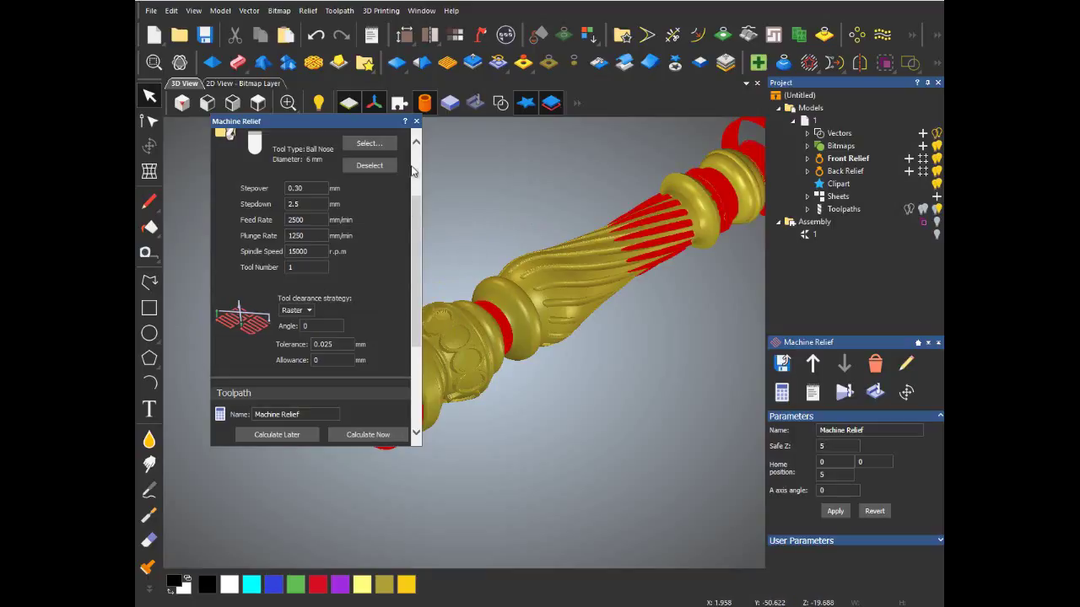
left_click(416, 123)
scroll(403, 392, "up", 3)
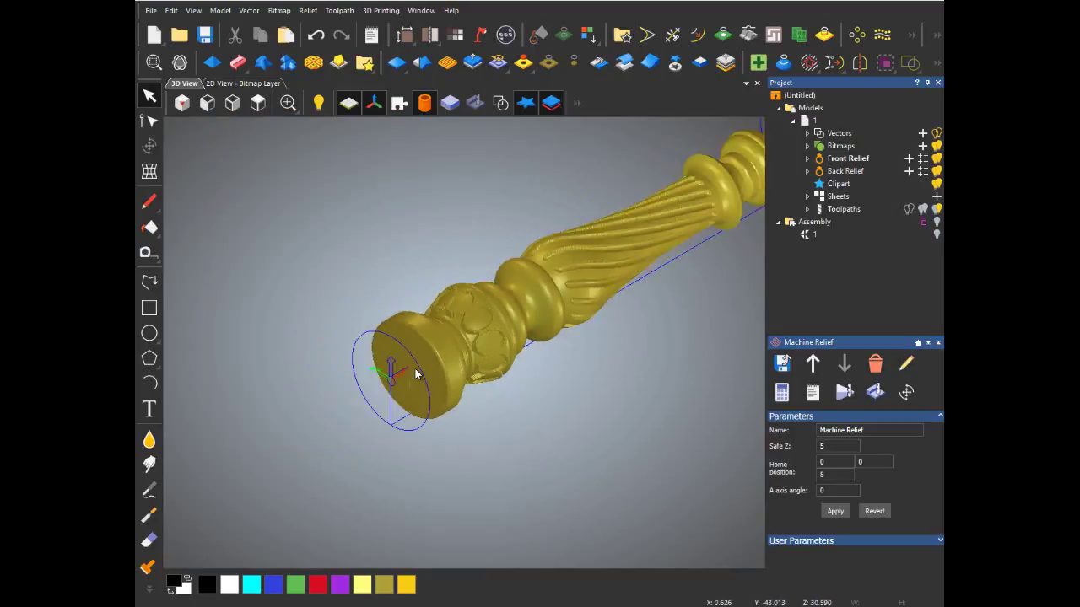
scroll(508, 308, "down", 3)
scroll(692, 209, "up", 3)
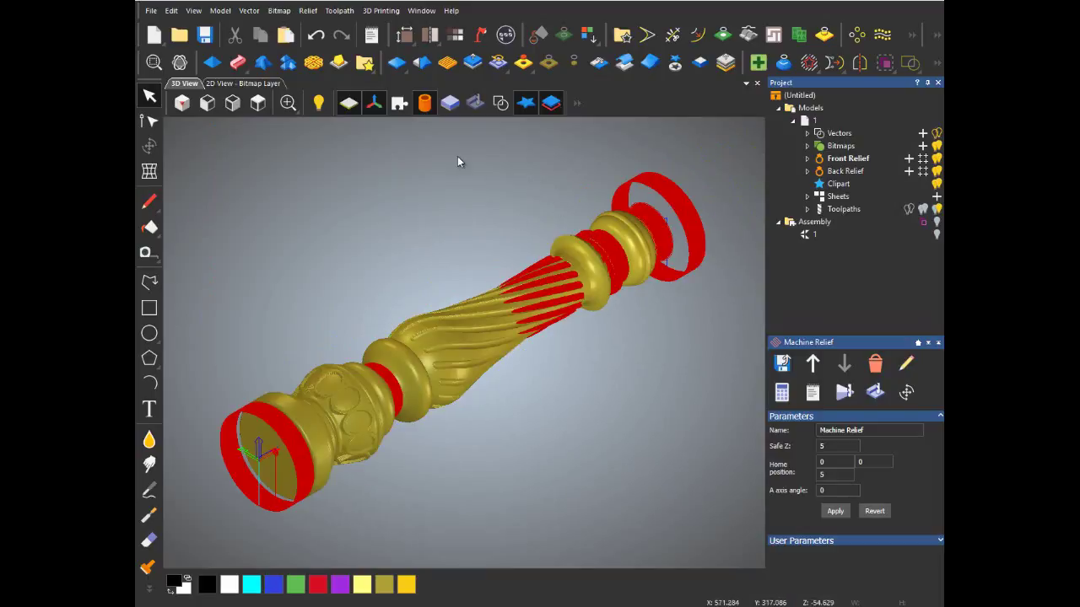
Step: Run Simulate All Toolpaths at High detail to carve the finished relief
left_click(338, 11)
mouse_move(362, 307)
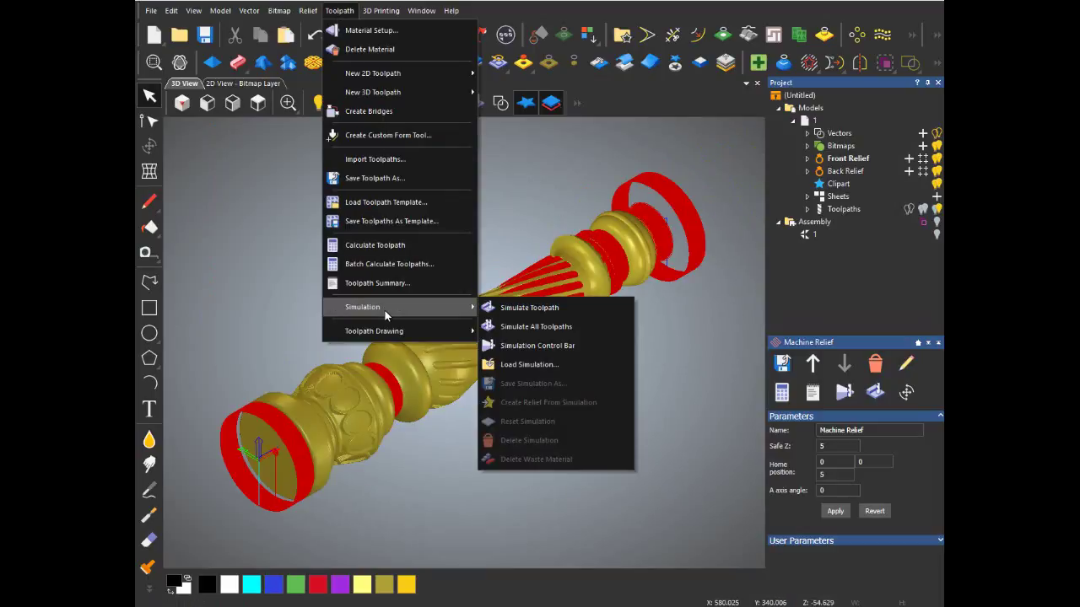
left_click(565, 329)
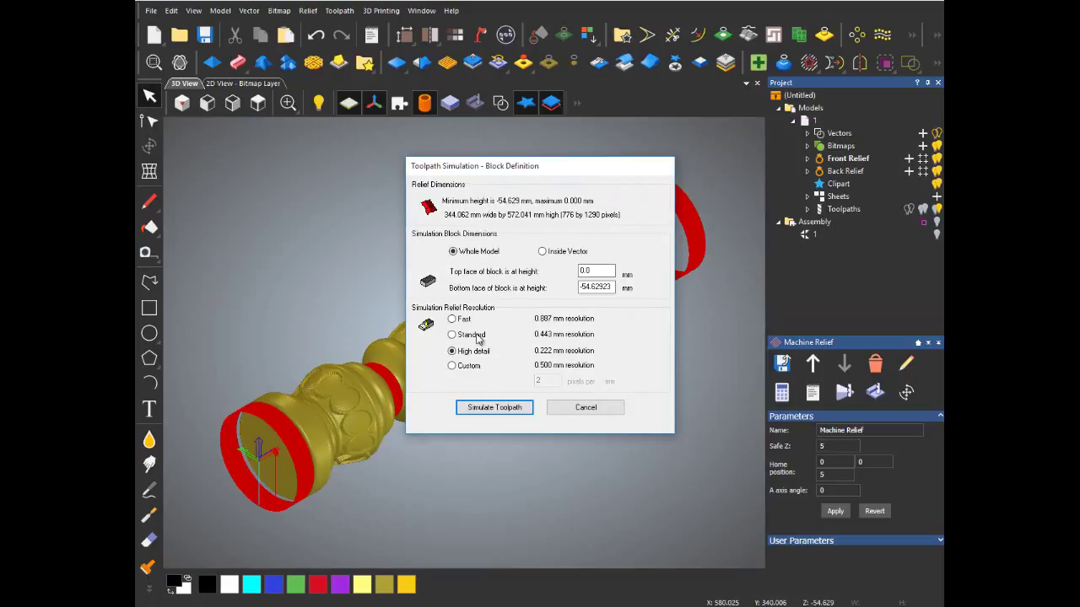
left_click(496, 409)
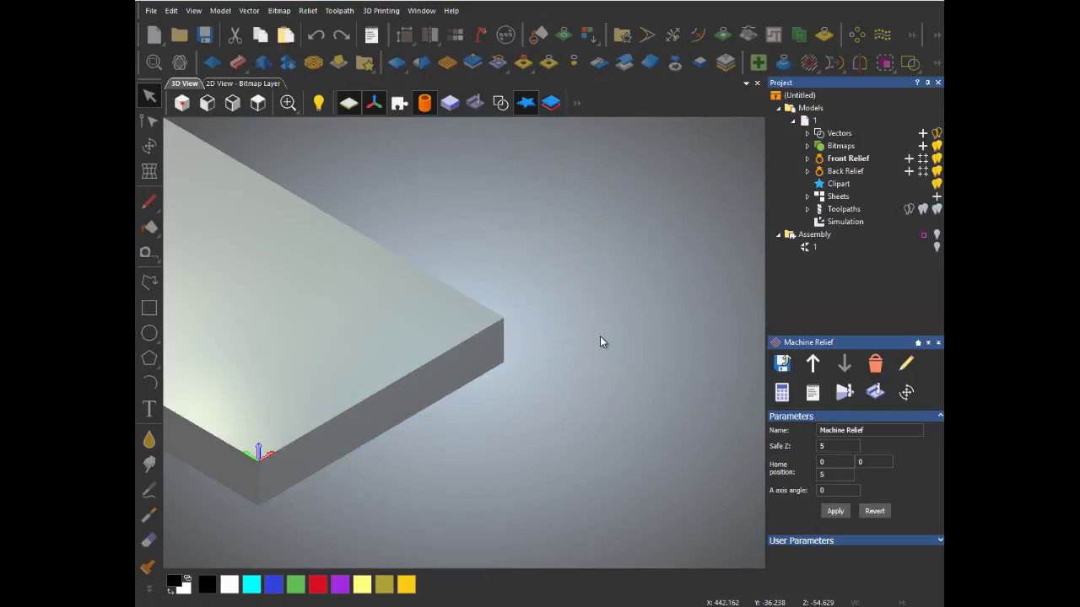
scroll(591, 320, "down", 3)
Step: Orbit and zoom around the simulated block to inspect the finished flutes and beads
left_click_drag(599, 321, 311, 299)
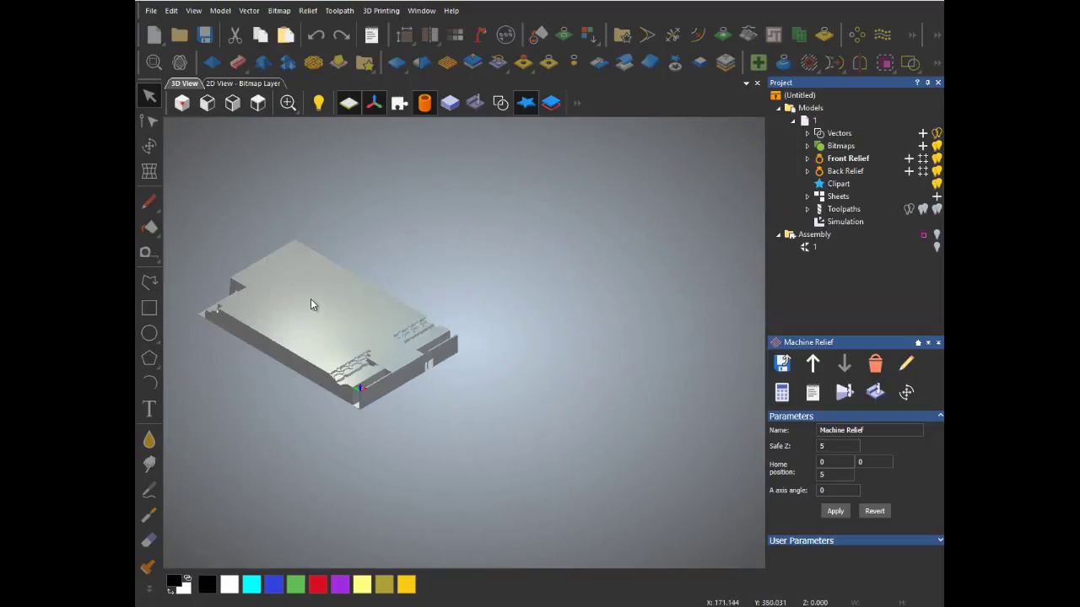
left_click_drag(194, 289, 287, 404)
scroll(356, 463, "up", 2)
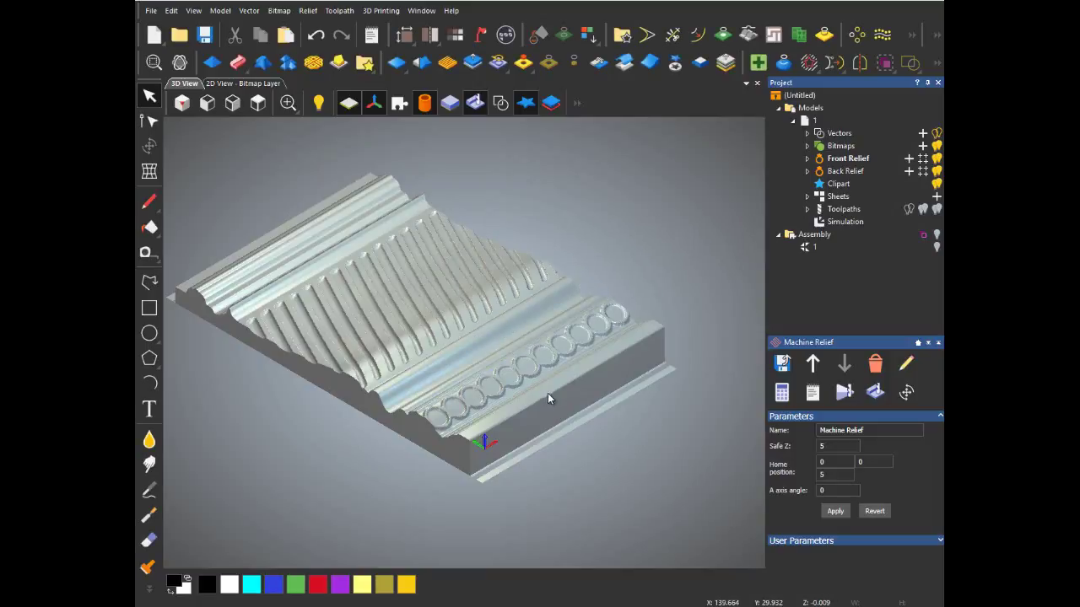
scroll(477, 404, "up", 3)
scroll(477, 404, "up", 3)
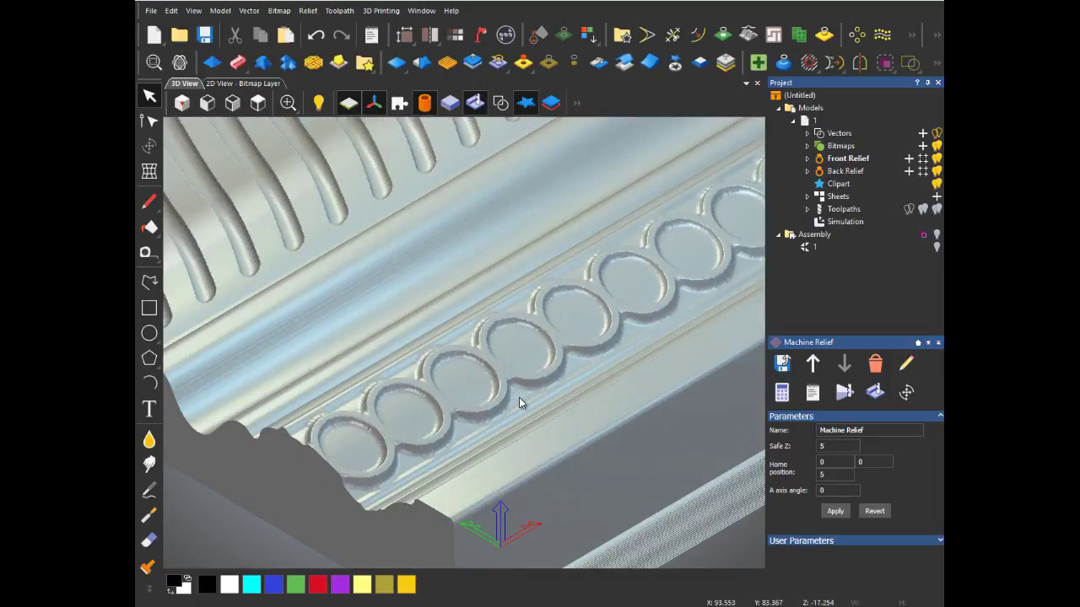
scroll(506, 405, "up", 2)
scroll(464, 413, "up", 2)
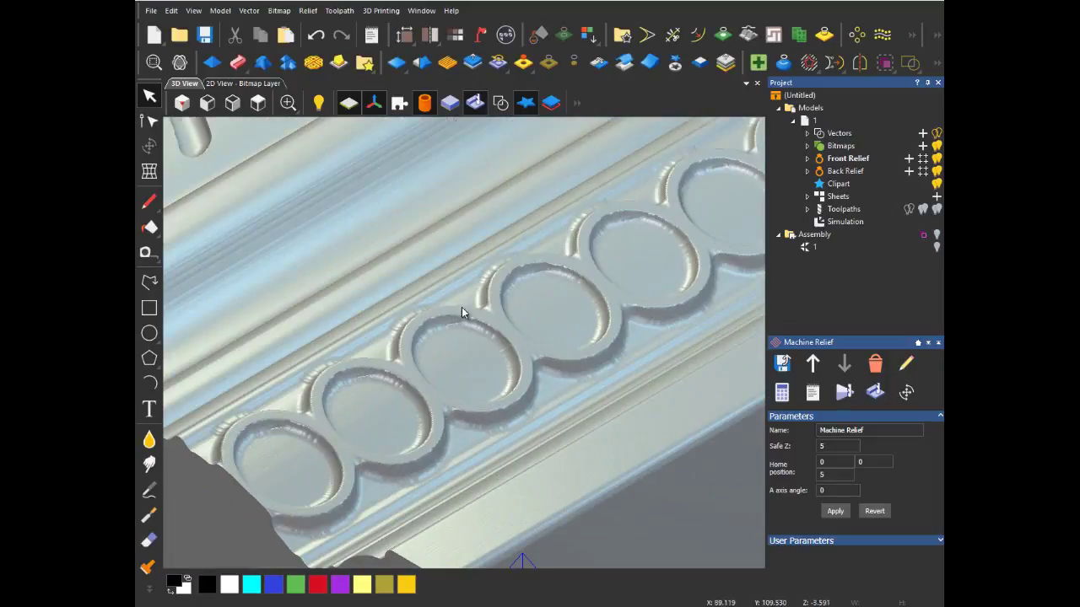
scroll(478, 413, "down", 1)
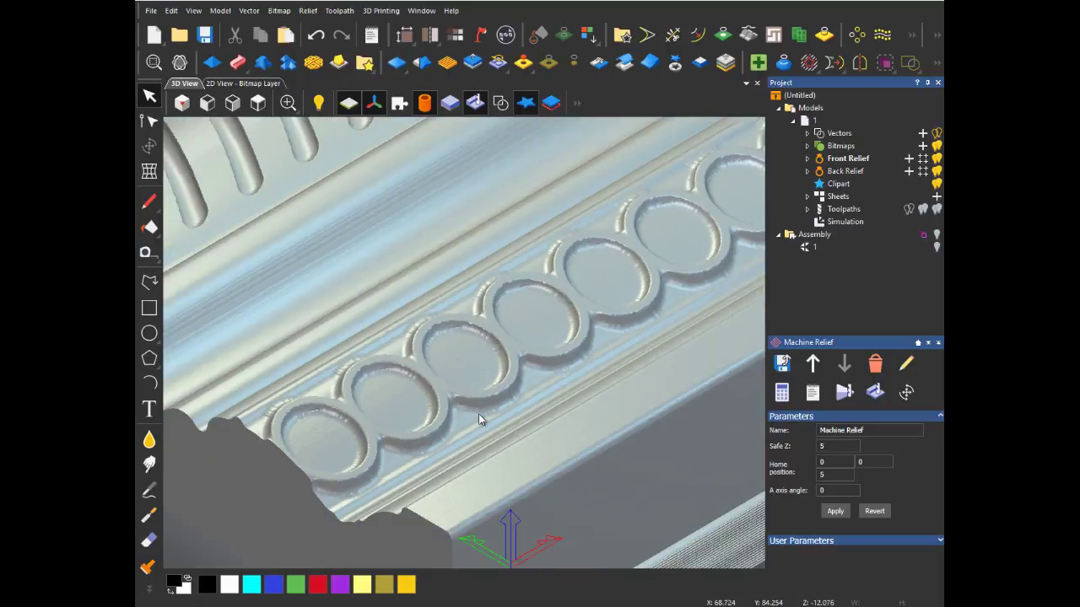
scroll(478, 413, "down", 2)
scroll(478, 409, "down", 2)
scroll(354, 281, "down", 1)
scroll(242, 234, "up", 1)
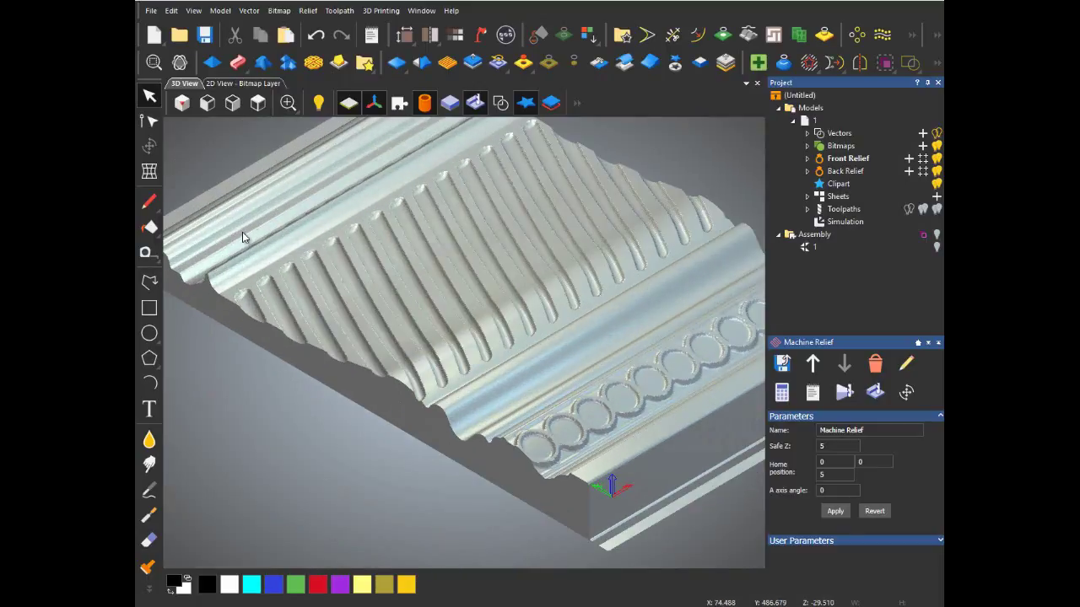
scroll(243, 233, "up", 1)
scroll(251, 242, "up", 1)
scroll(252, 245, "up", 1)
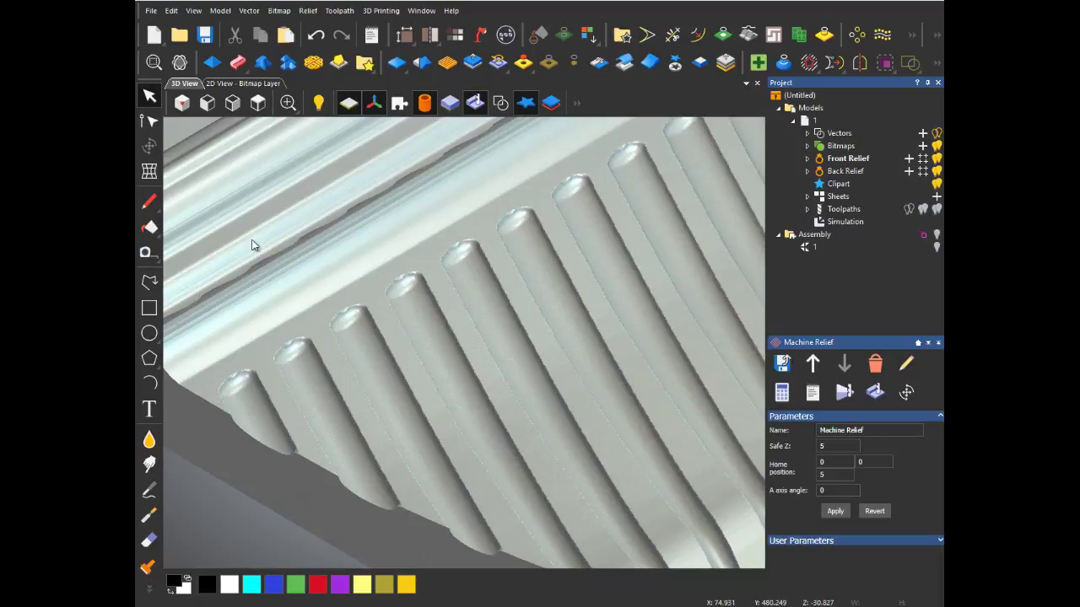
scroll(252, 245, "down", 2)
scroll(258, 245, "down", 2)
scroll(334, 266, "down", 1)
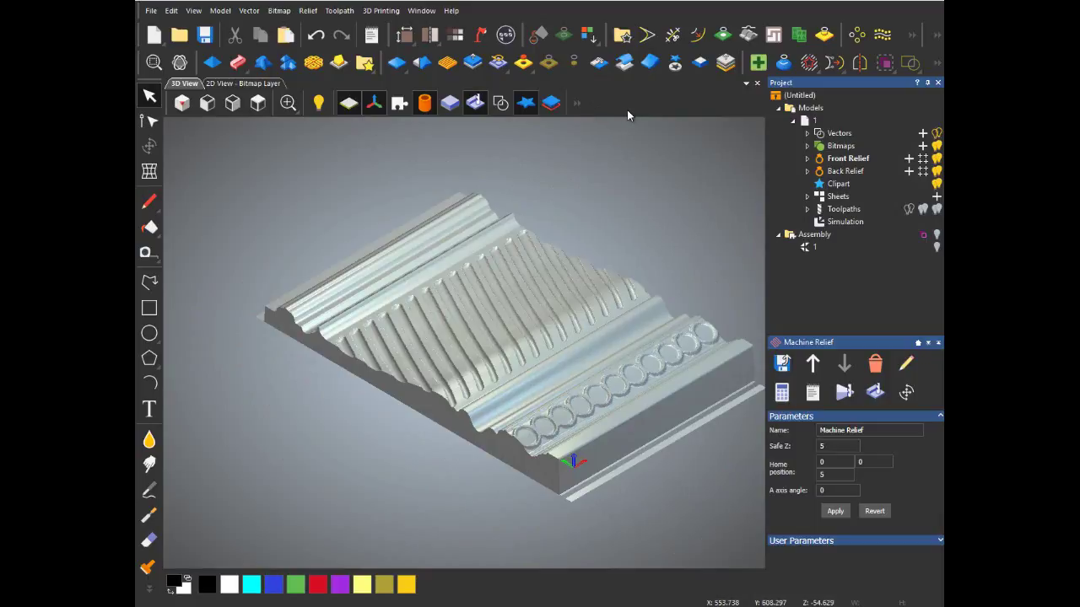
Step: In Save Toolpaths, remove Machine Relief from the save list and queue Z Roughing
left_click(339, 10)
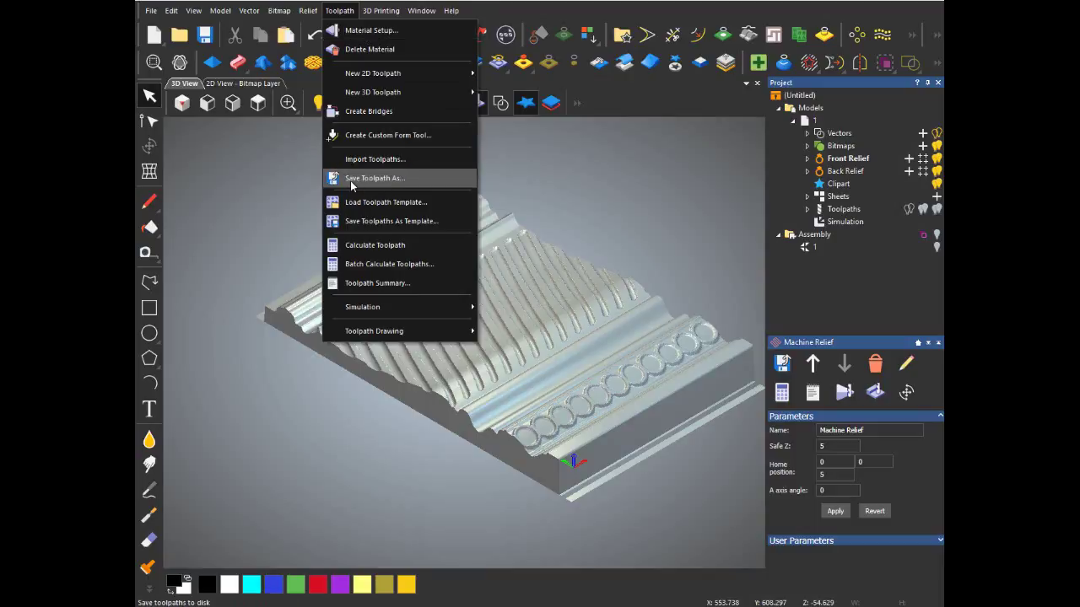
left_click(410, 178)
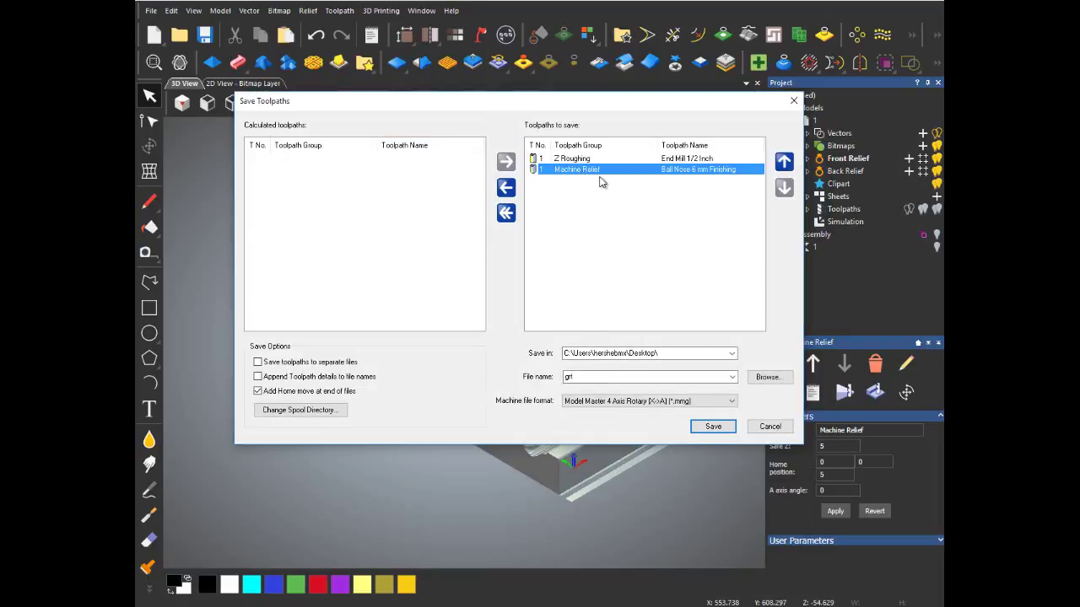
left_click(510, 190)
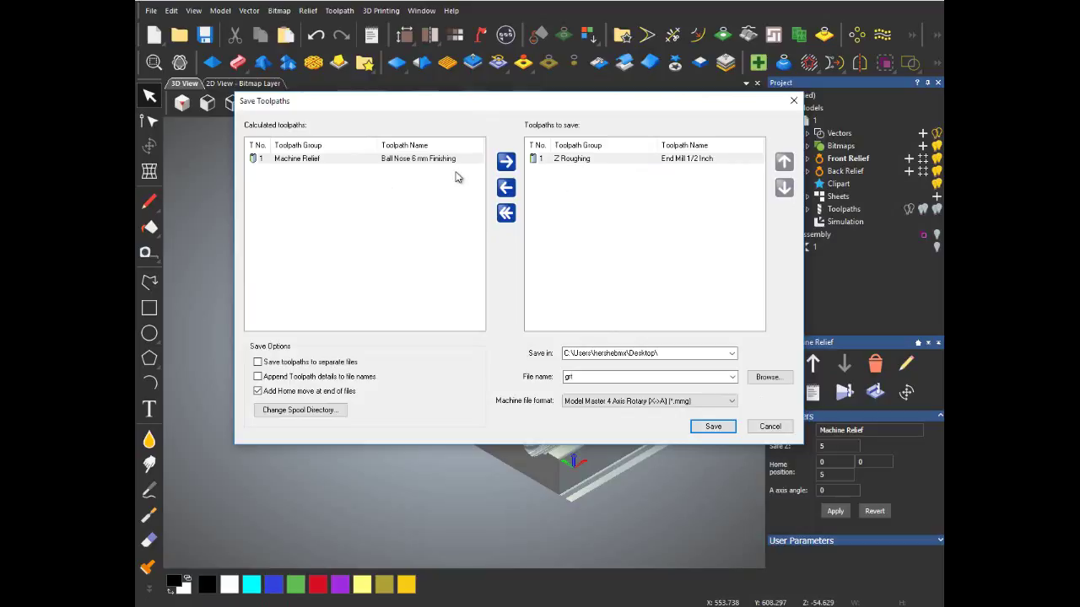
left_click_drag(329, 108, 315, 120)
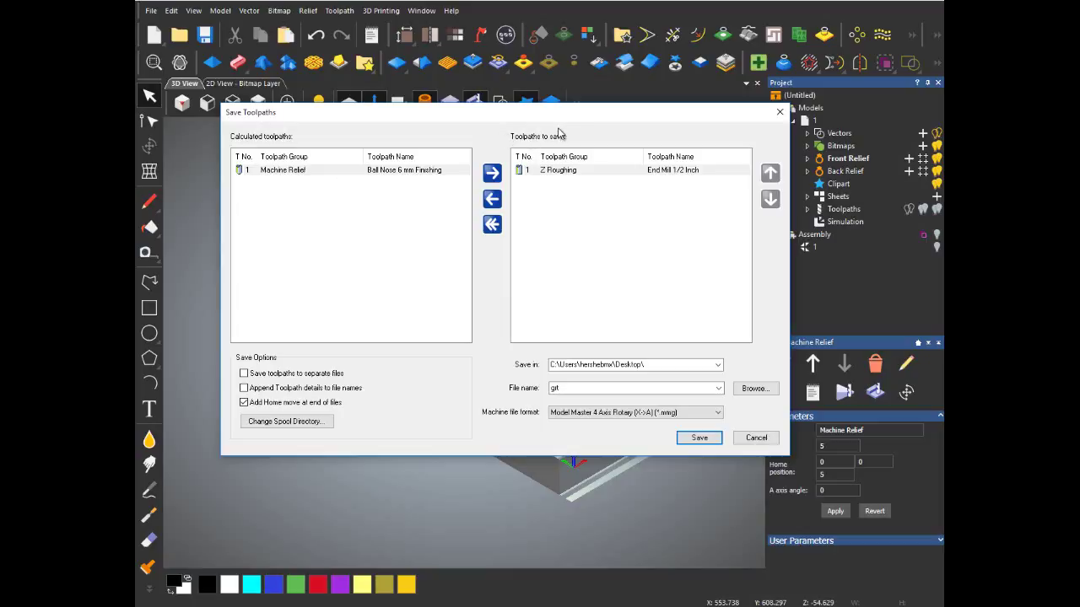
left_click(572, 172)
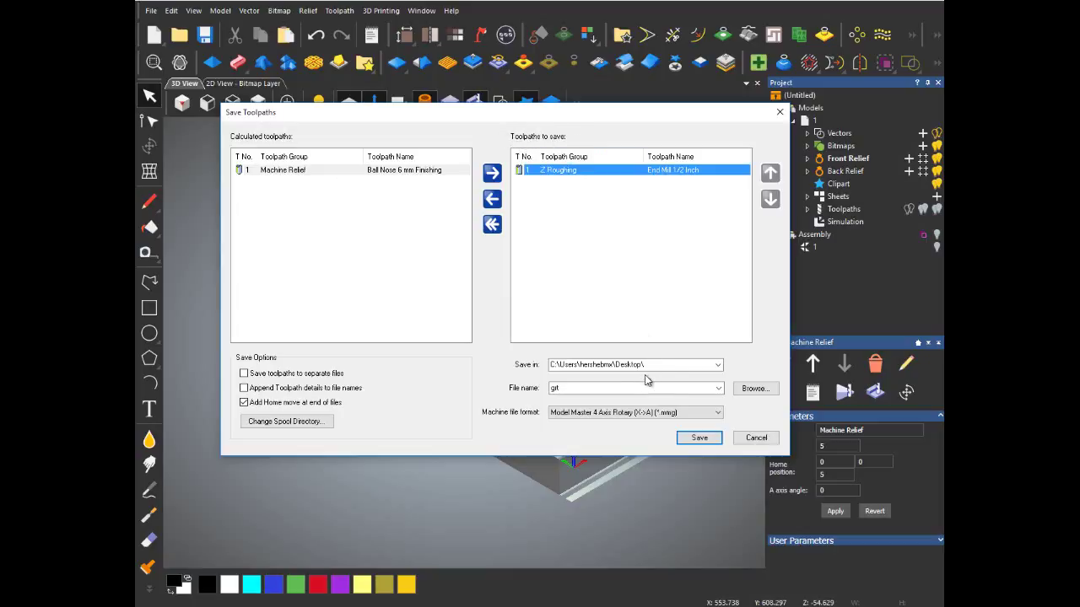
Step: Set the output file to Rough on the Desktop
left_click(717, 364)
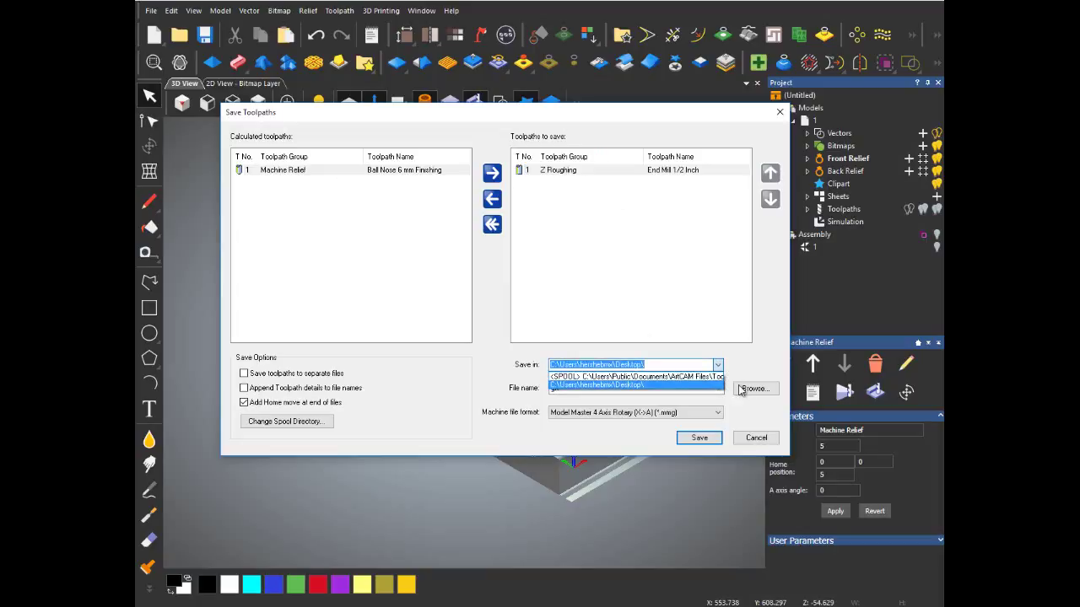
left_click(740, 389)
left_click(753, 389)
type("Rough")
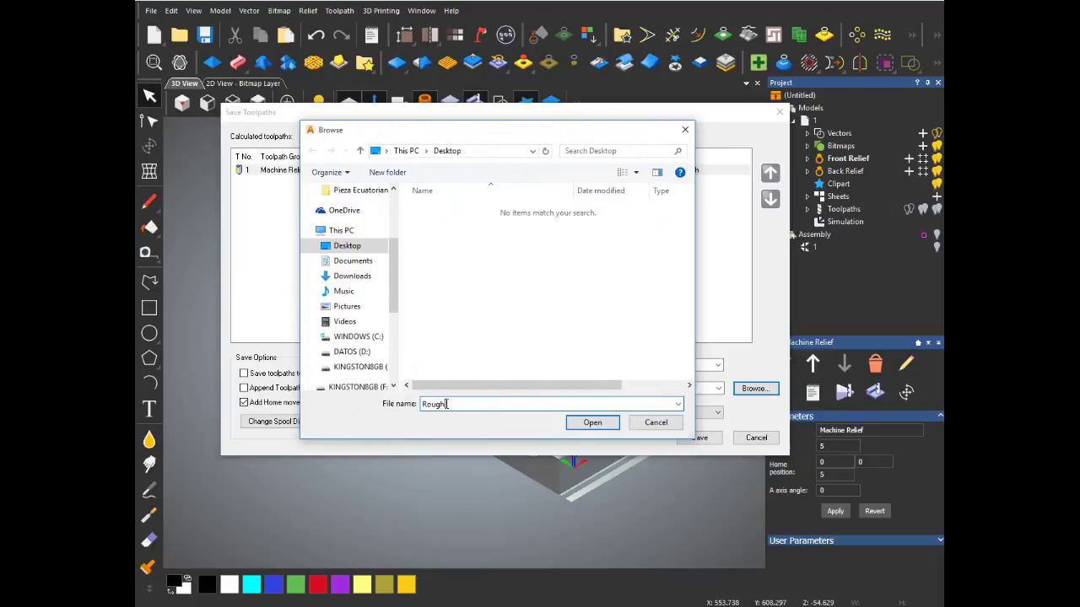
left_click(593, 422)
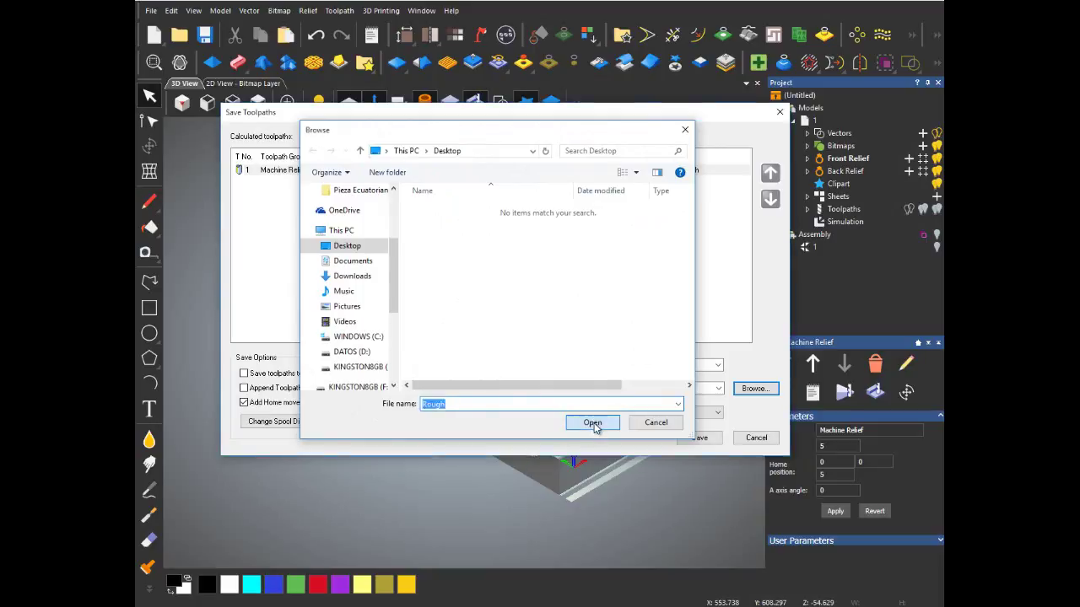
left_click(592, 388)
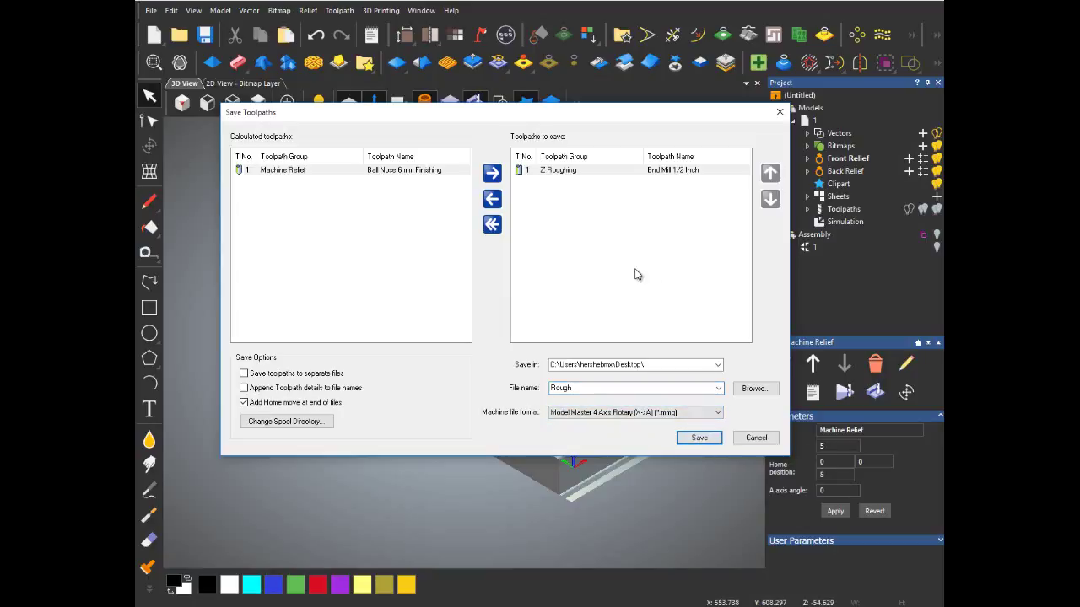
Step: Move Z Roughing back to calculated toolpaths and queue Machine Relief for saving
left_click(564, 173)
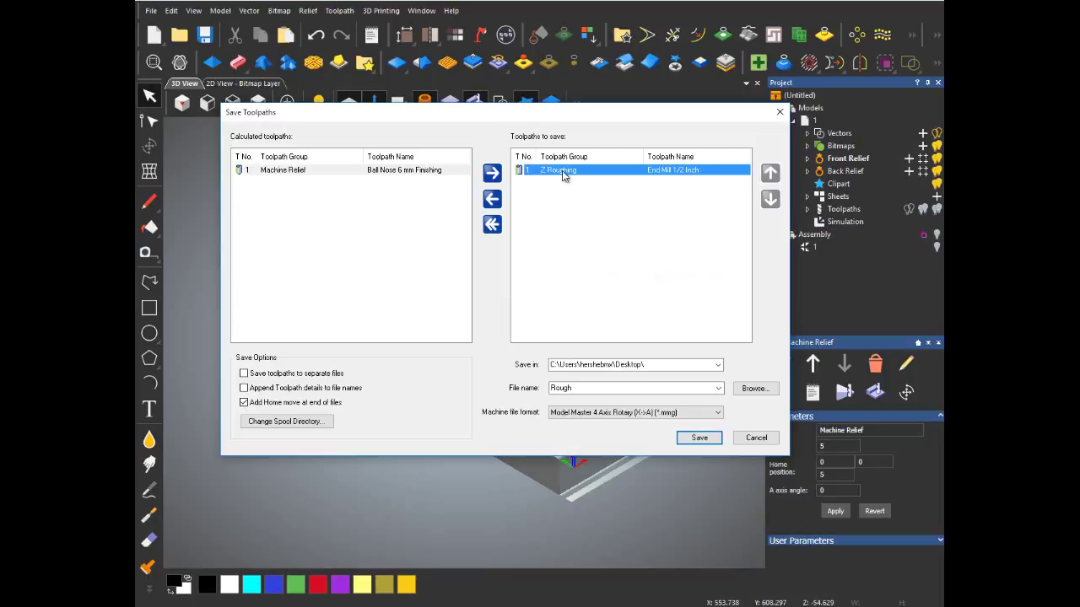
left_click(491, 198)
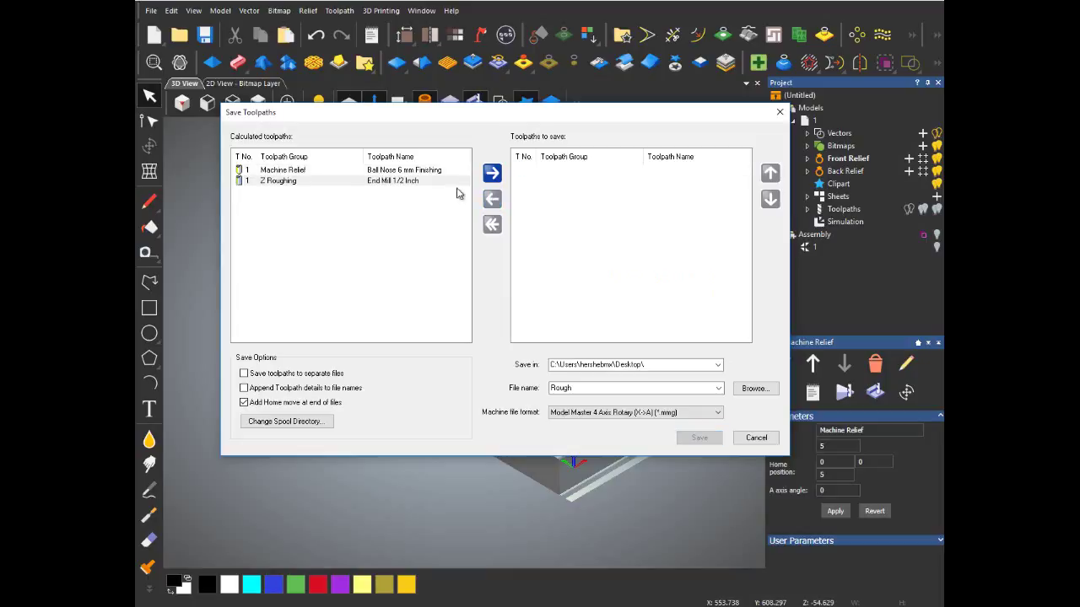
left_click(295, 173)
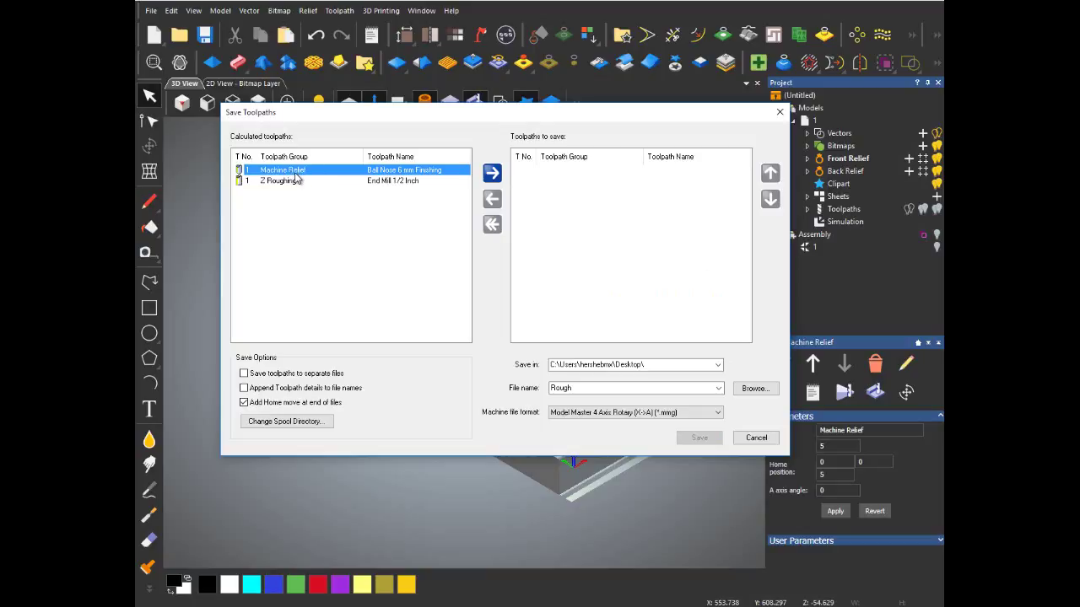
left_click(491, 173)
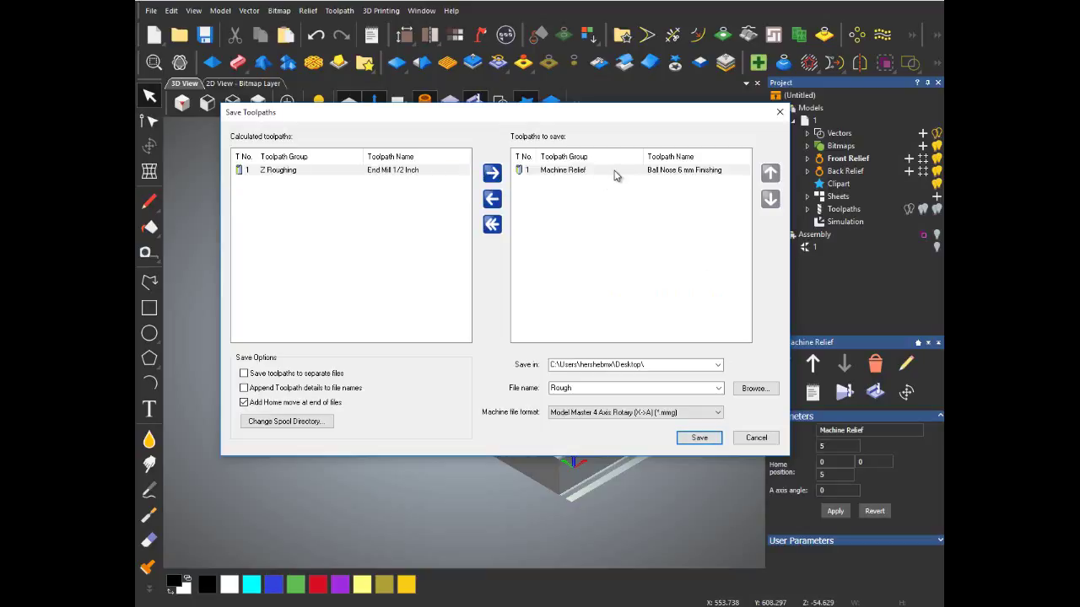
Step: Rename the output file Finish, save Finish.mmg, and close the save window
left_click_drag(616, 388, 506, 389)
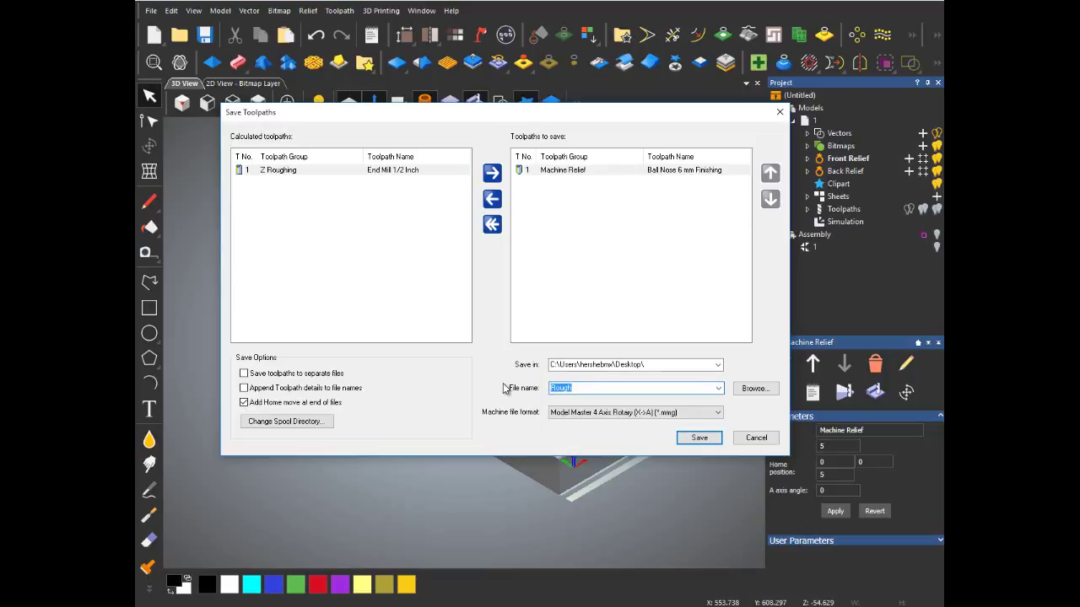
type("Finish")
left_click(703, 439)
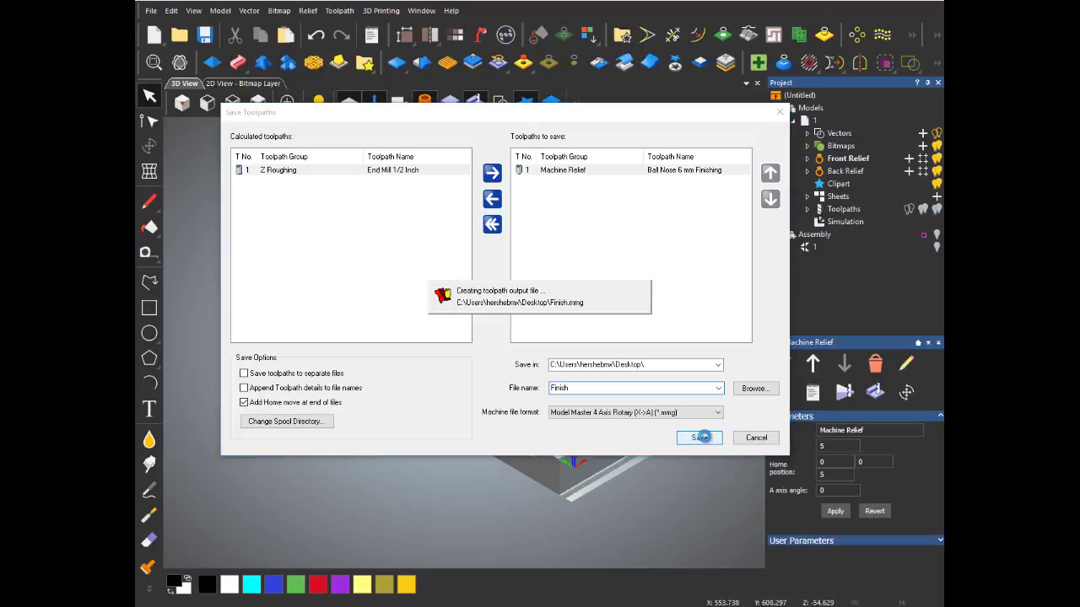
left_click(755, 437)
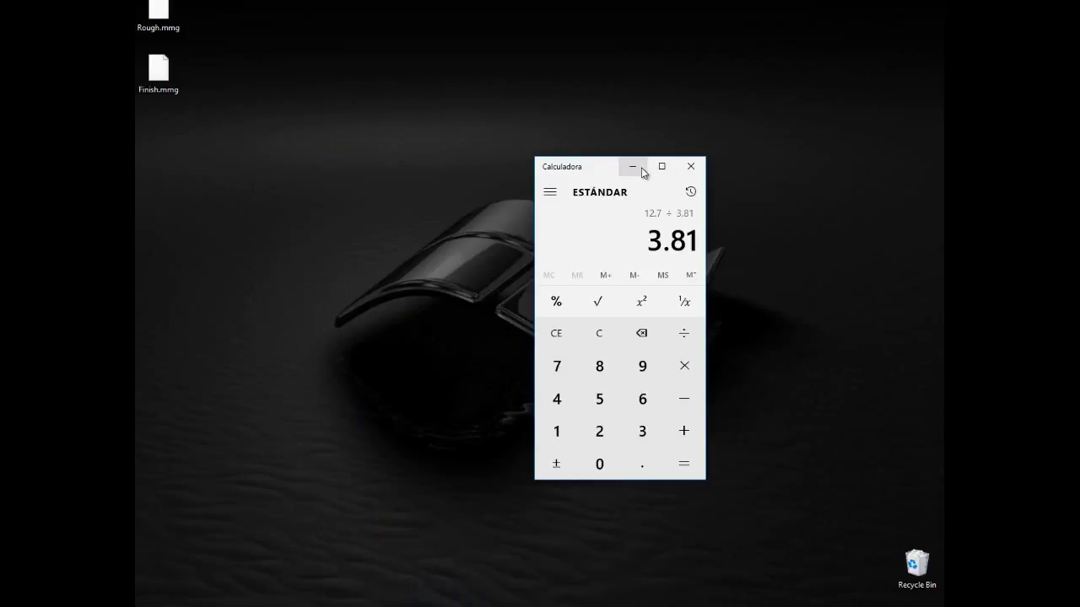
Step: Open Rough.mmg from the desktop in Notepad without making Notepad the default for .mmg files
left_click(642, 168)
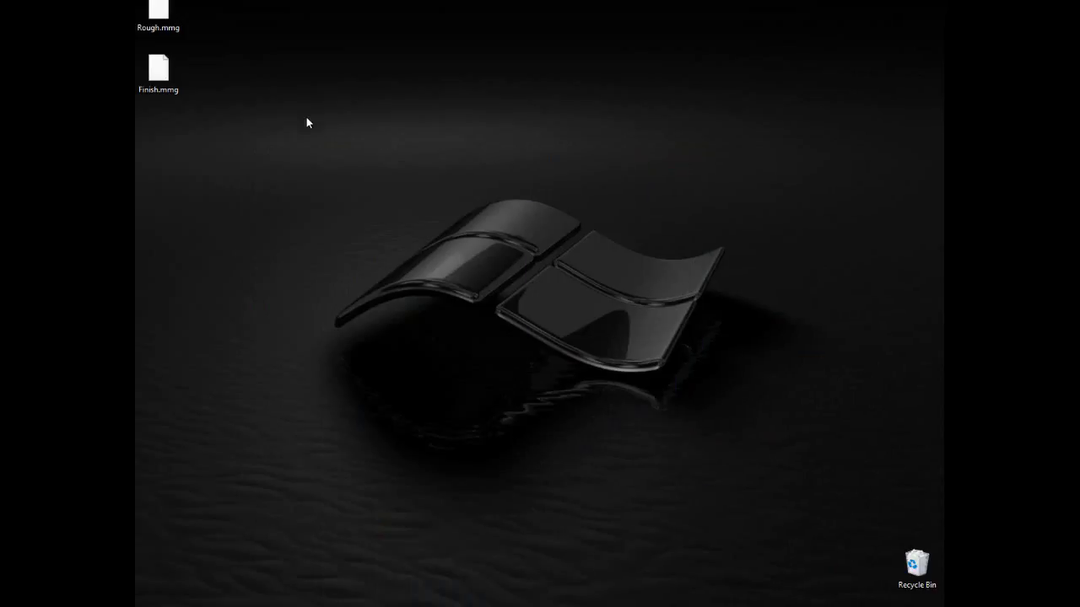
double_click(162, 13)
left_click(470, 297)
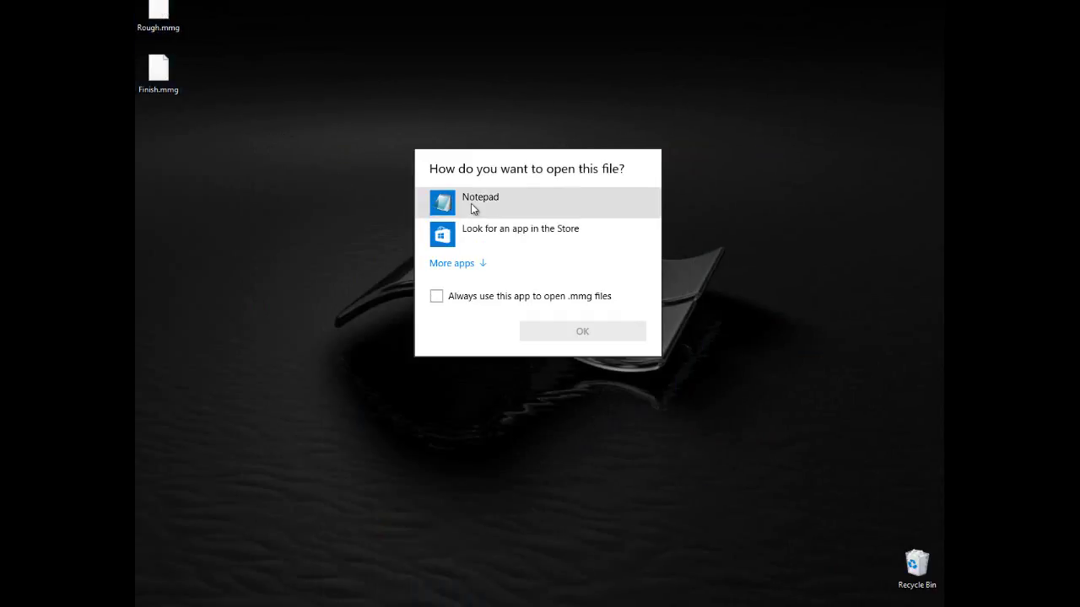
left_click(472, 209)
left_click(594, 334)
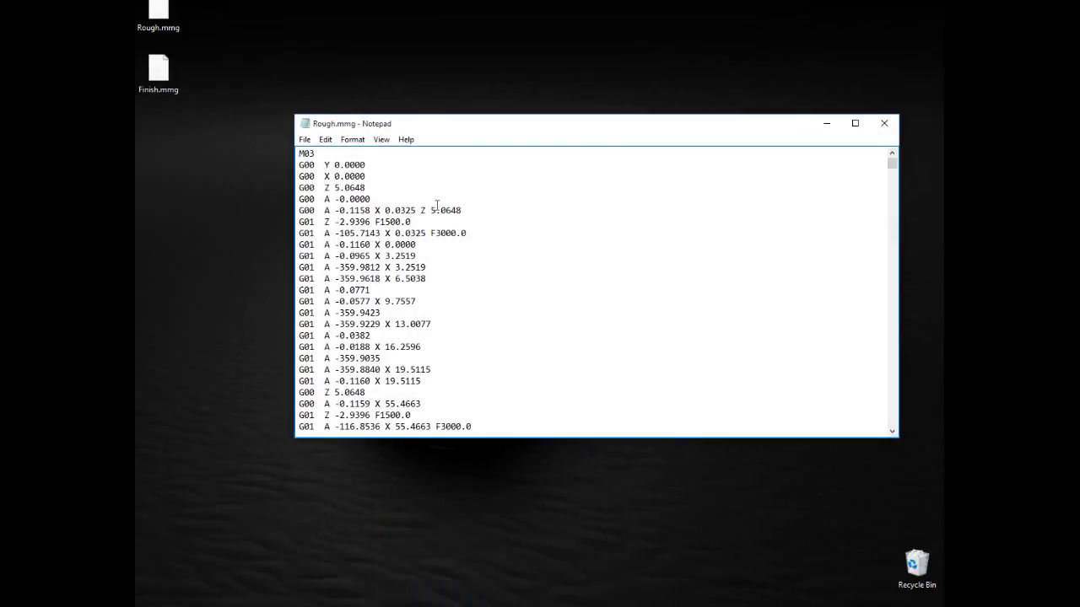
Step: Scroll through the roughing G-code to its end, then close Notepad
scroll(437, 206, "down", 2)
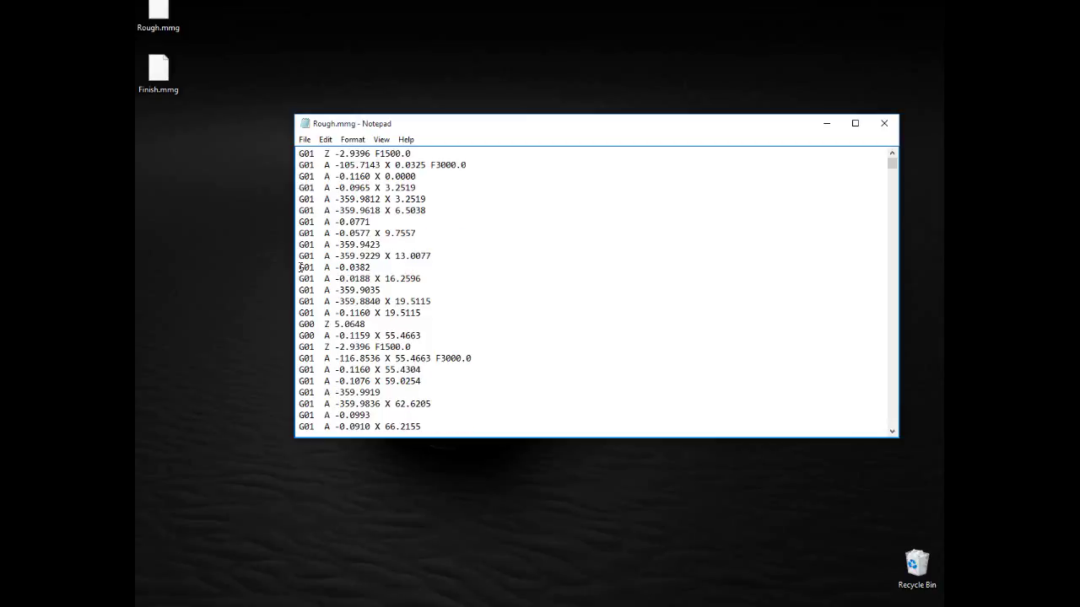
left_click_drag(298, 267, 427, 282)
scroll(444, 294, "down", 3)
scroll(444, 294, "down", 7)
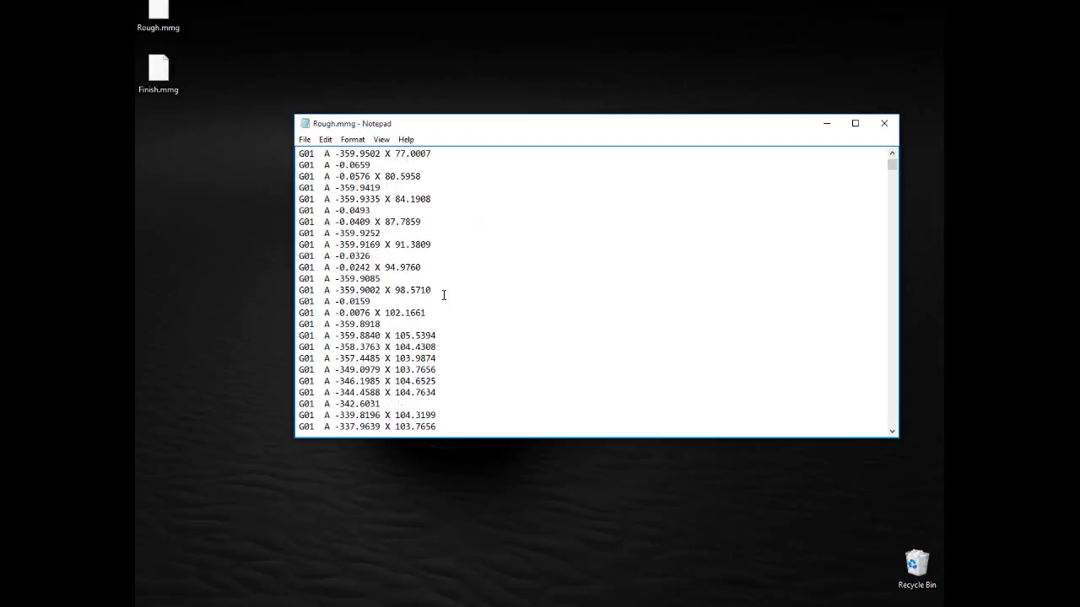
scroll(447, 291, "down", 10)
scroll(449, 290, "down", 5)
left_click_drag(892, 166, 872, 430)
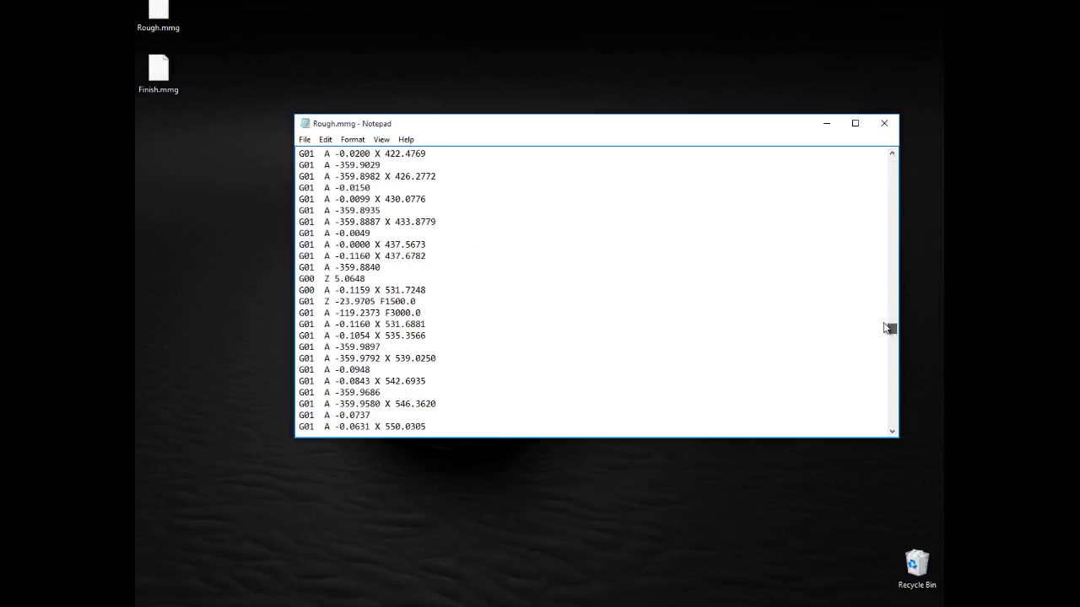
left_click(884, 123)
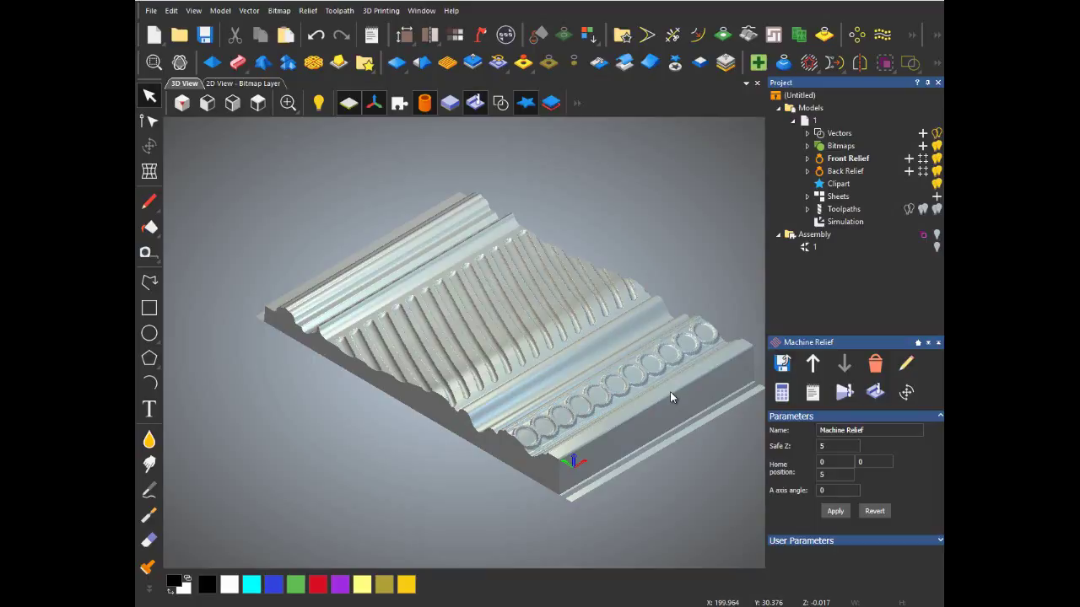
mouse_move(497, 295)
left_mouse_down()
mouse_move(515, 350)
mouse_move(697, 352)
mouse_move(599, 358)
mouse_move(478, 400)
mouse_move(497, 424)
left_mouse_up()
mouse_move(497, 378)
left_mouse_down()
mouse_move(481, 364)
mouse_move(516, 374)
mouse_move(646, 313)
mouse_move(486, 409)
left_mouse_up()
scroll(486, 409, "up", 5)
scroll(553, 409, "up", 2)
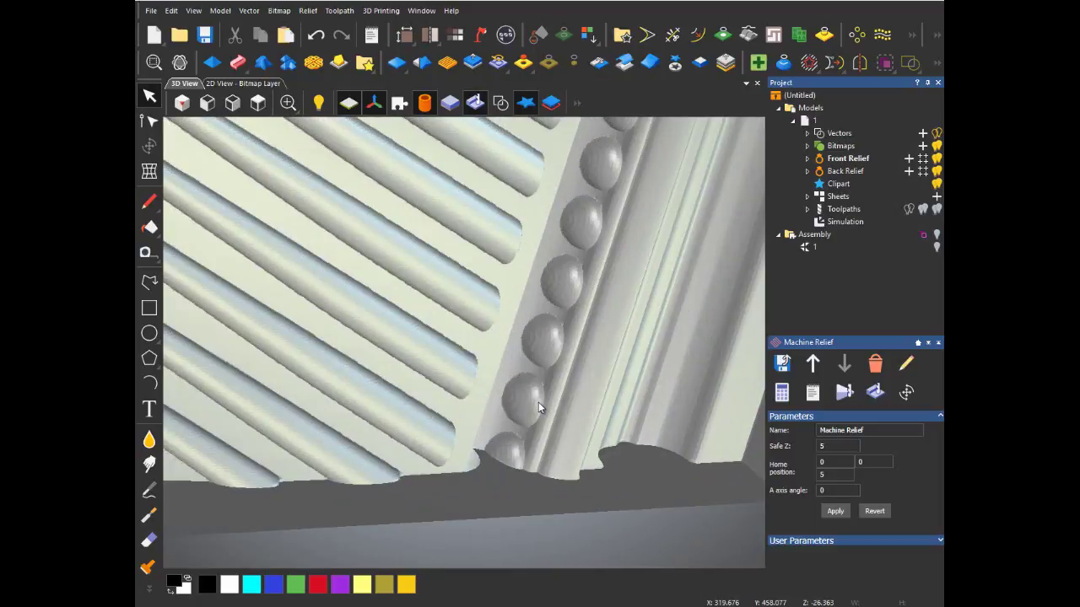
scroll(553, 373, "down", 3)
mouse_move(562, 371)
left_mouse_down()
mouse_move(378, 374)
mouse_move(566, 294)
mouse_move(487, 289)
mouse_move(400, 394)
mouse_move(454, 347)
left_mouse_up()
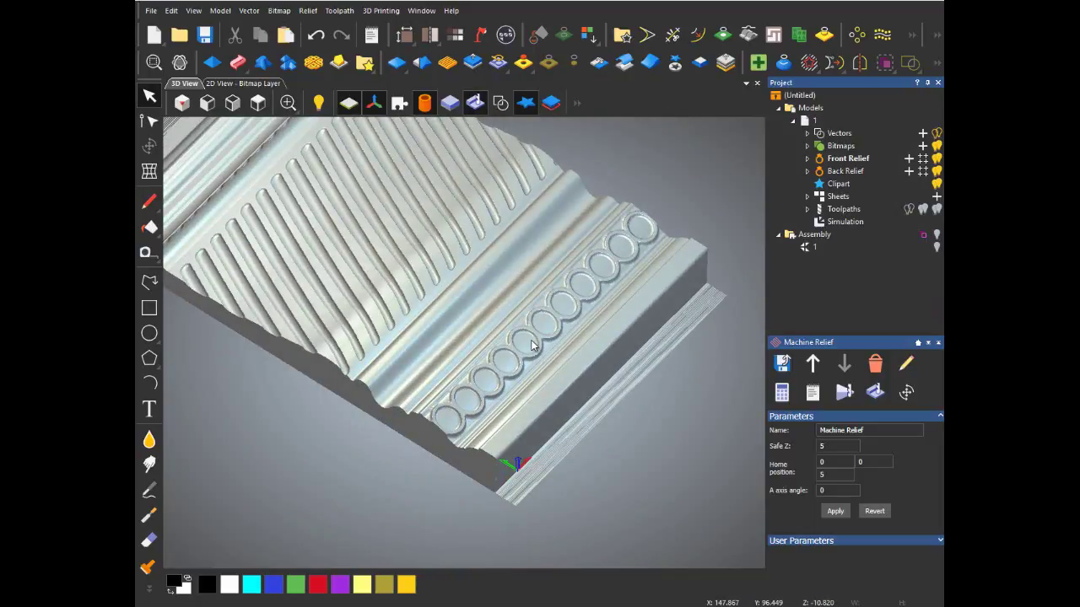
scroll(534, 346, "up", 1)
scroll(534, 345, "up", 1)
scroll(530, 344, "up", 1)
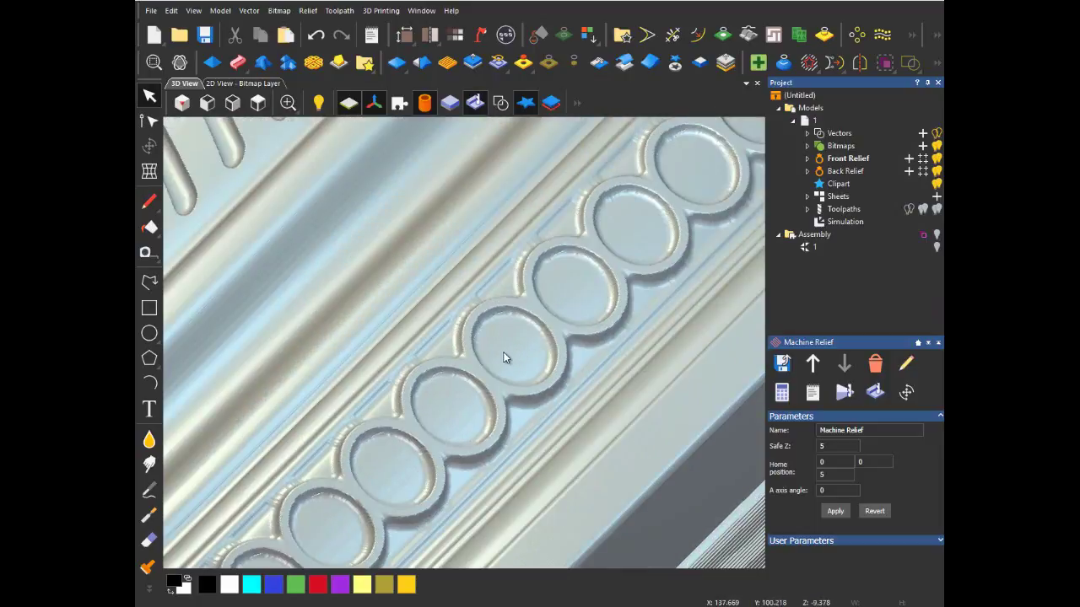
scroll(504, 358, "down", 3)
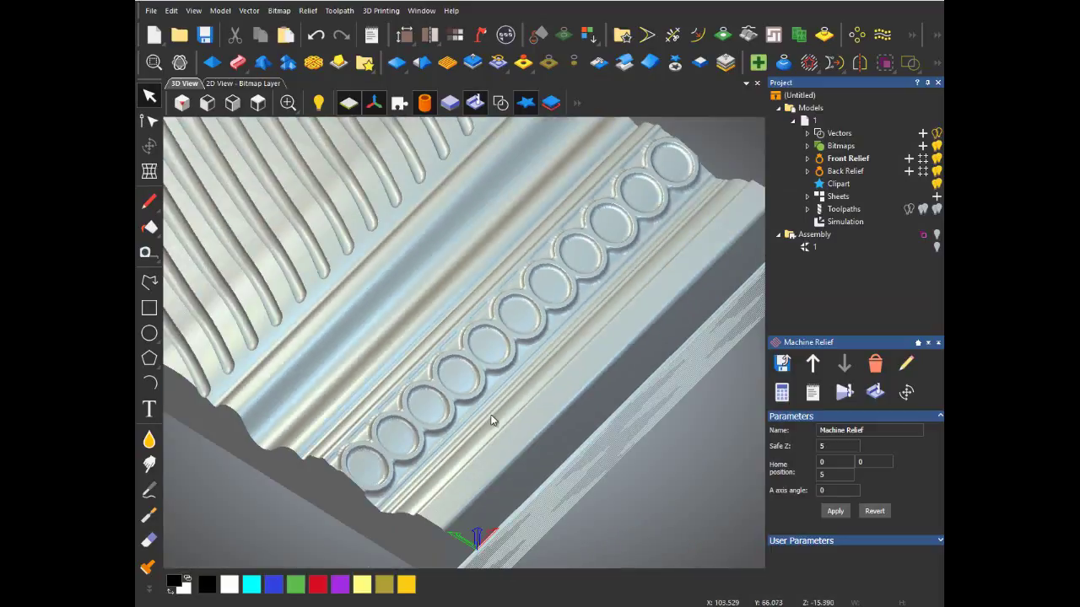